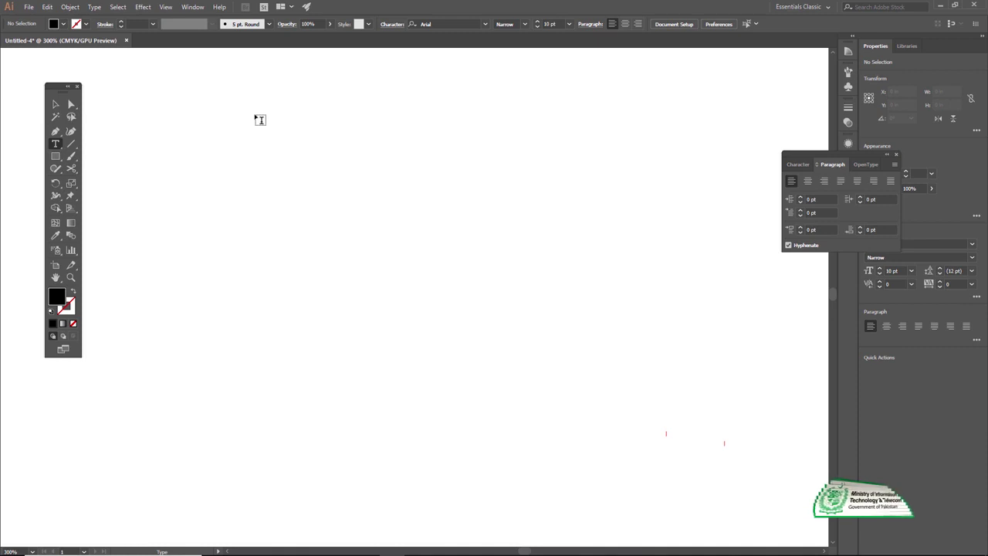
# Step: Drag out an area type box that fills with Lorem ipsum placeholder text, and select the frame
pyautogui.moveTo(255, 115); pyautogui.dragTo(667, 427)
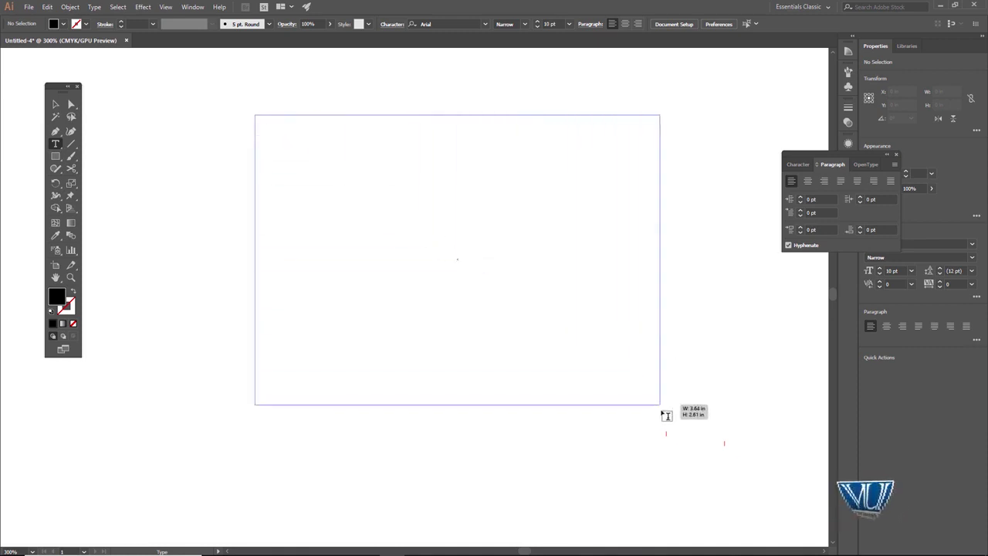
pyautogui.moveTo(666, 426); pyautogui.dragTo(667, 426)
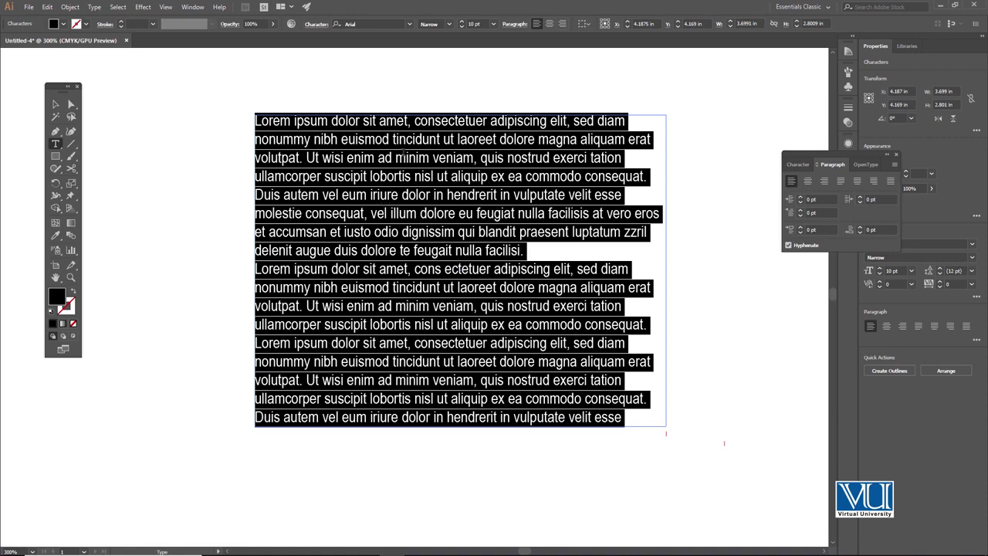
pyautogui.click(53, 103)
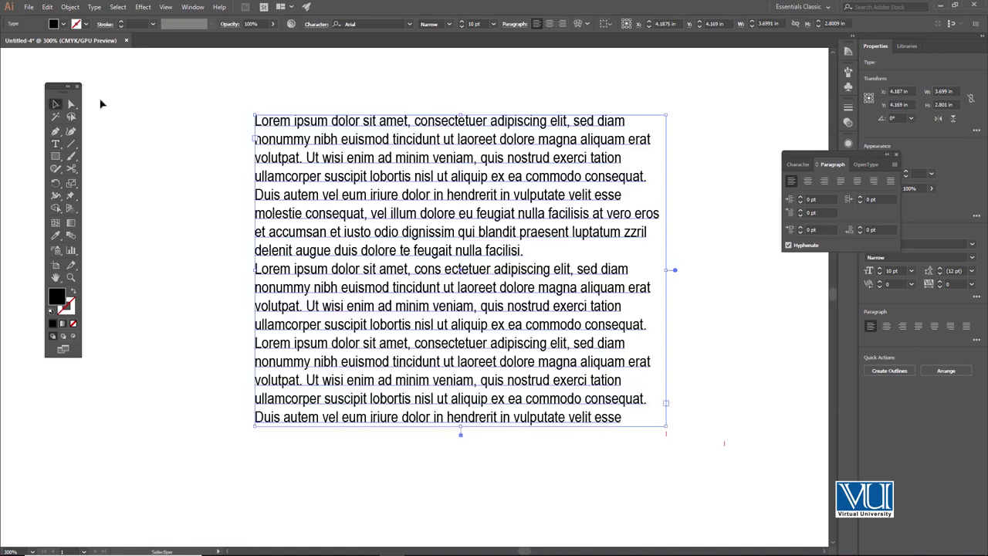
pyautogui.click(174, 102)
pyautogui.click(319, 128)
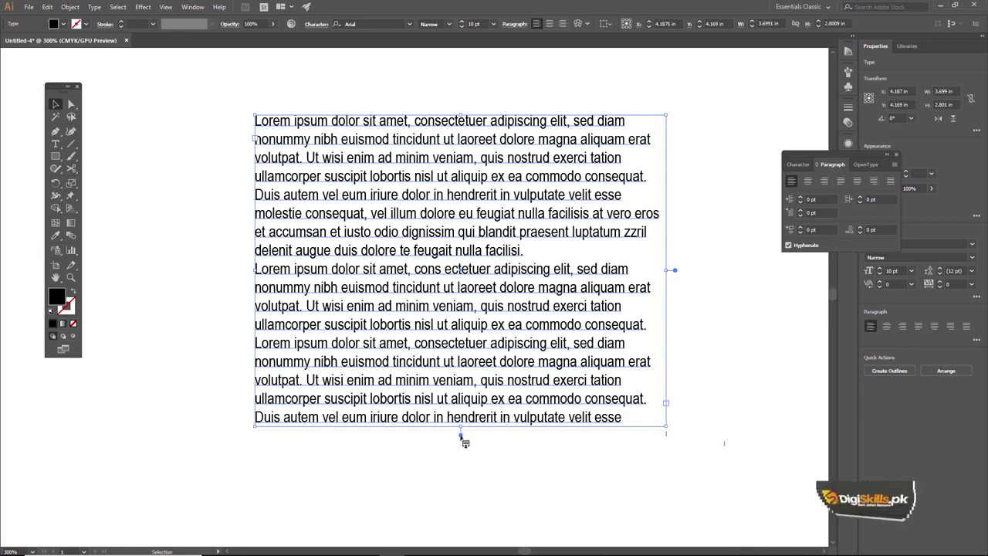
# Step: Resize the text frame to about 2.88 in tall so its bottom edge sits just below the text
pyautogui.moveTo(461, 430); pyautogui.dragTo(468, 492)
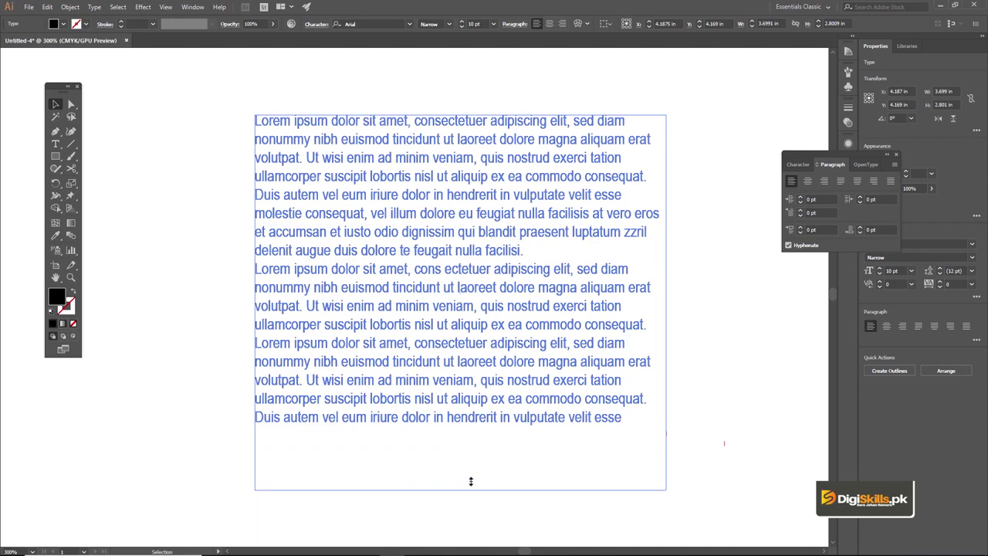
pyautogui.moveTo(475, 435); pyautogui.dragTo(476, 434)
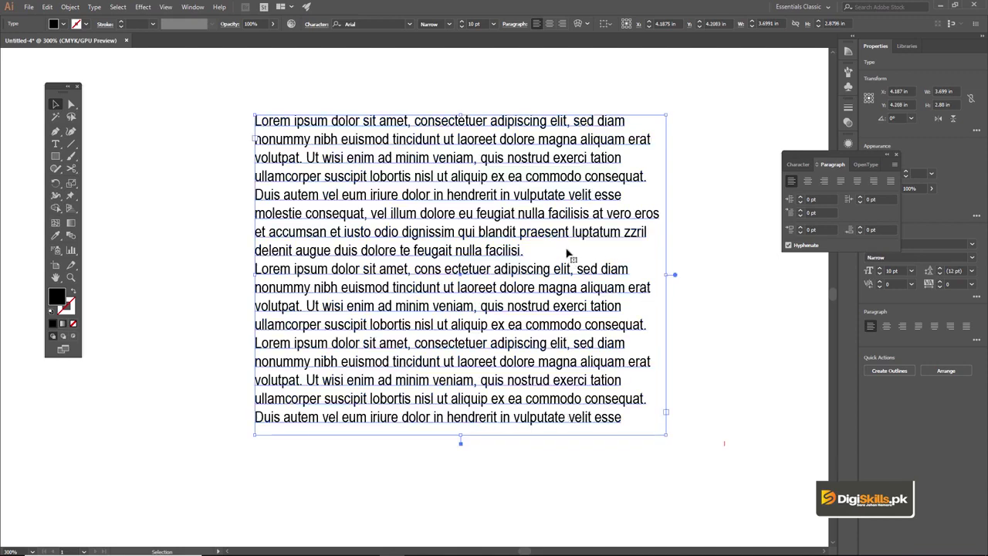
pyautogui.doubleClick(627, 417)
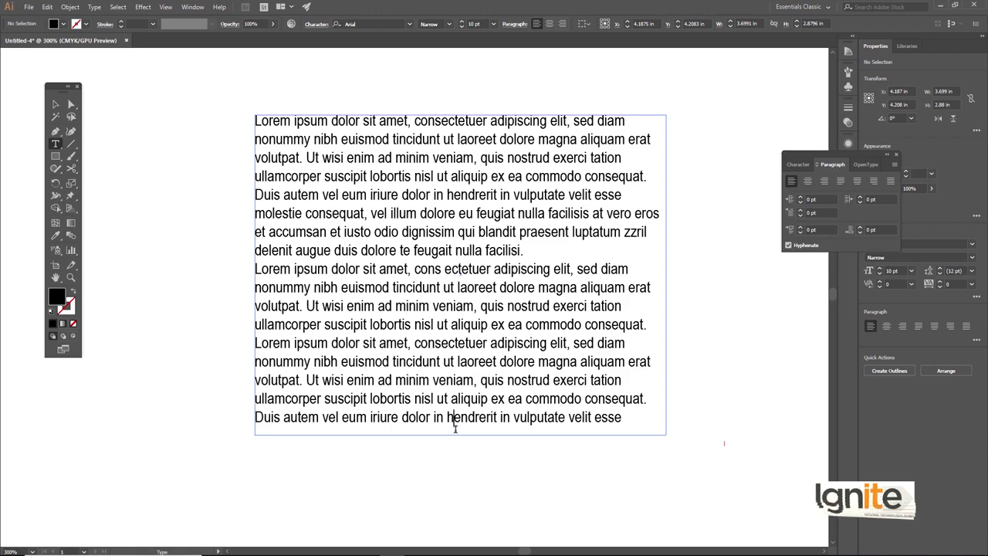
pyautogui.press('Escape')
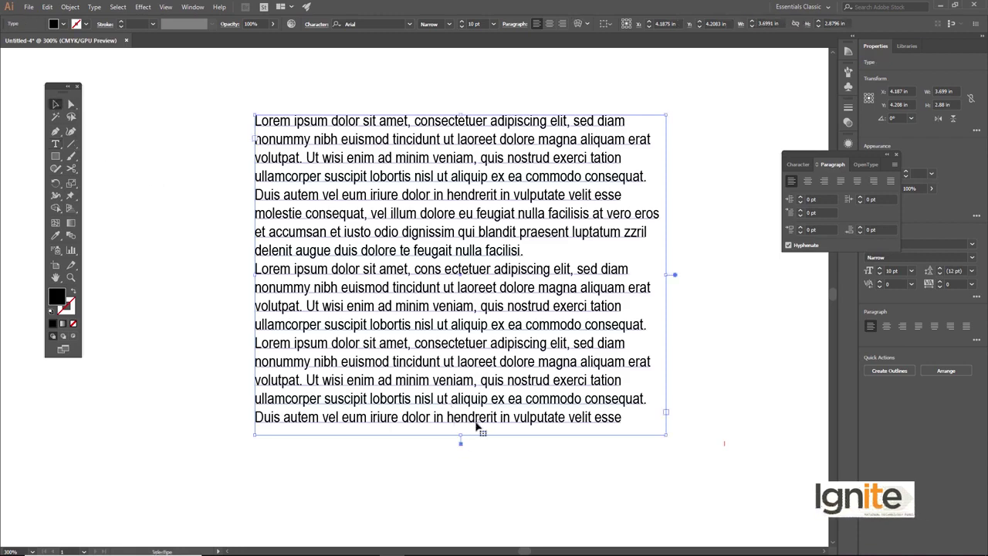
# Step: Break the text into a new paragraph starting at 'Ut wisi' after 'volutpat.'
pyautogui.moveTo(461, 434)
pyautogui.mouseDown()
pyautogui.moveTo(467, 496)
pyautogui.moveTo(464, 436)
pyautogui.mouseUp()
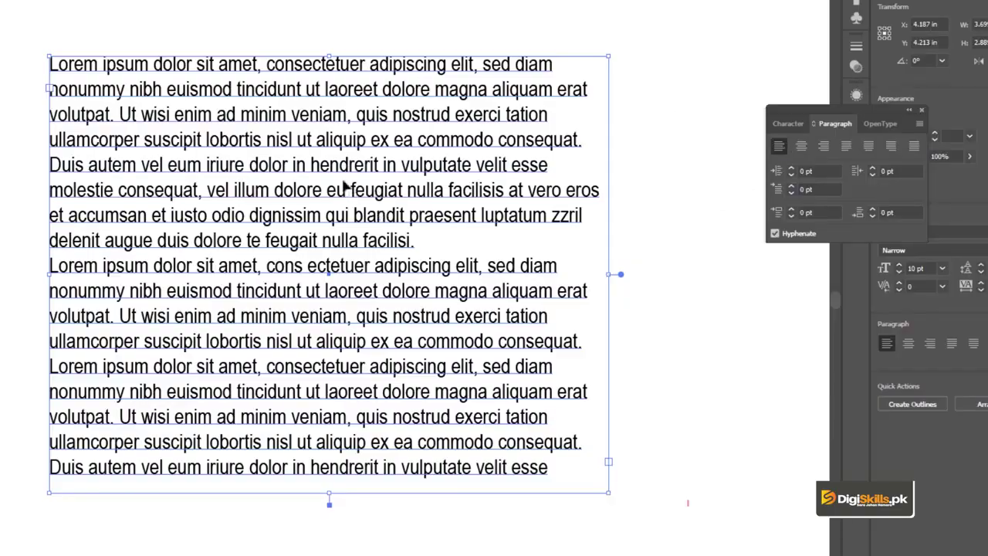
pyautogui.click(354, 214)
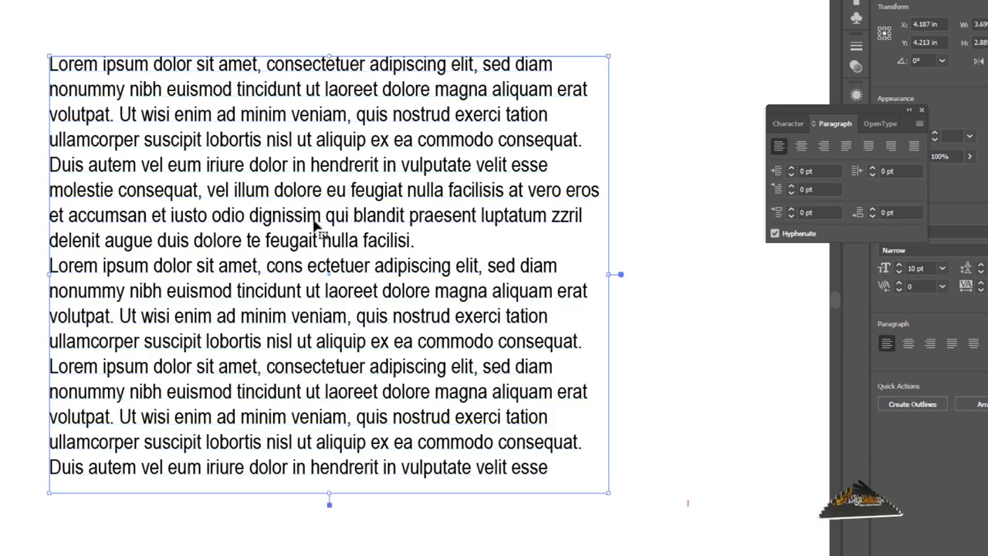
pyautogui.hotkey('ctrl', 'a')
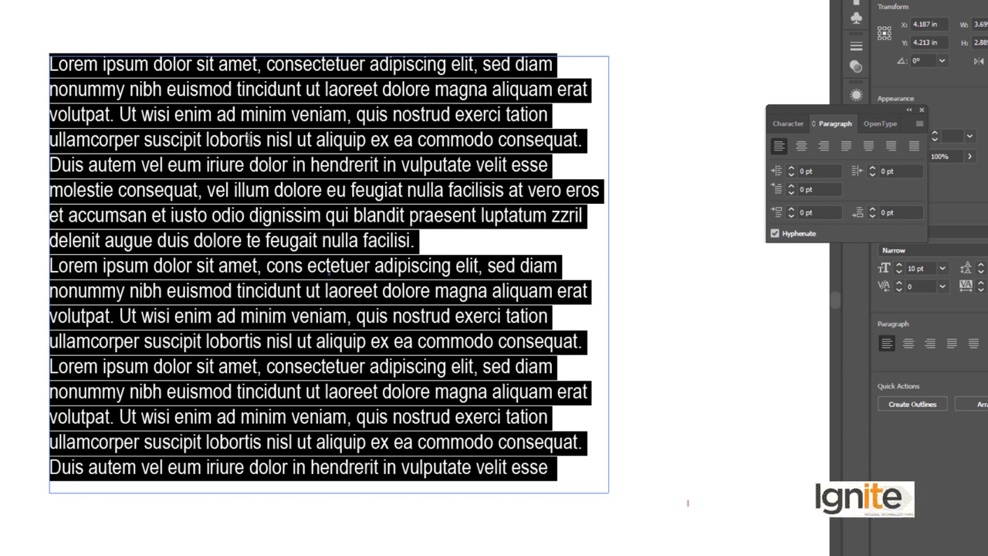
pyautogui.click(338, 331)
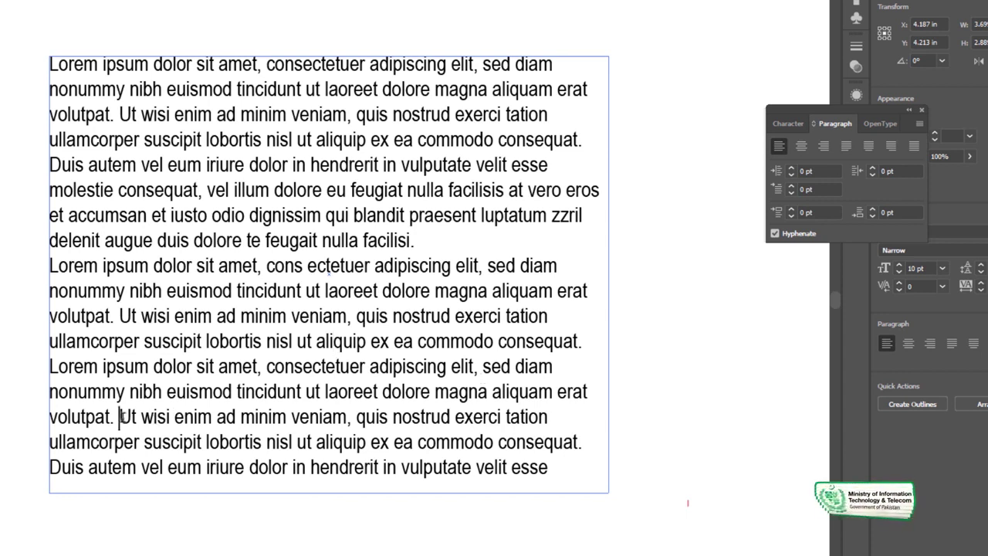
pyautogui.press('Return')
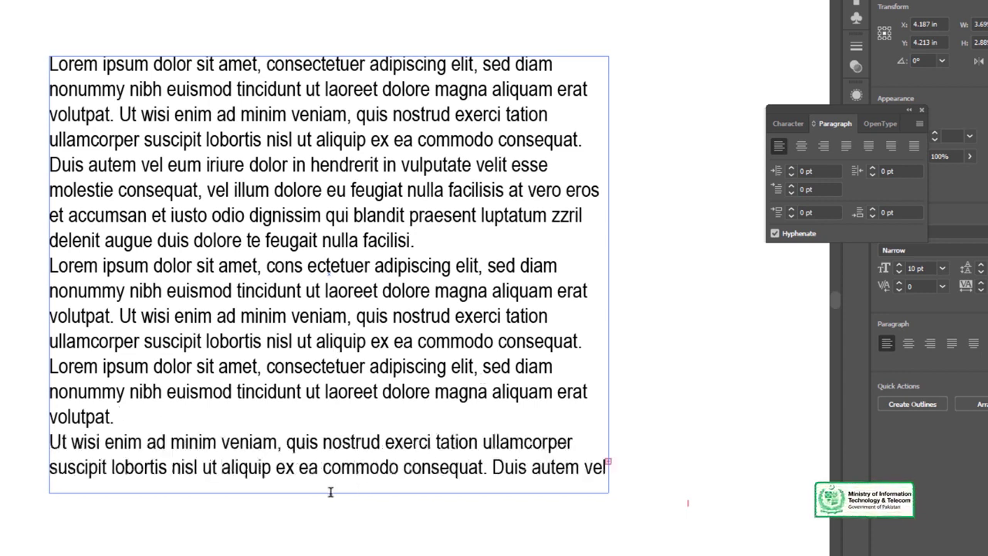
pyautogui.press('Escape')
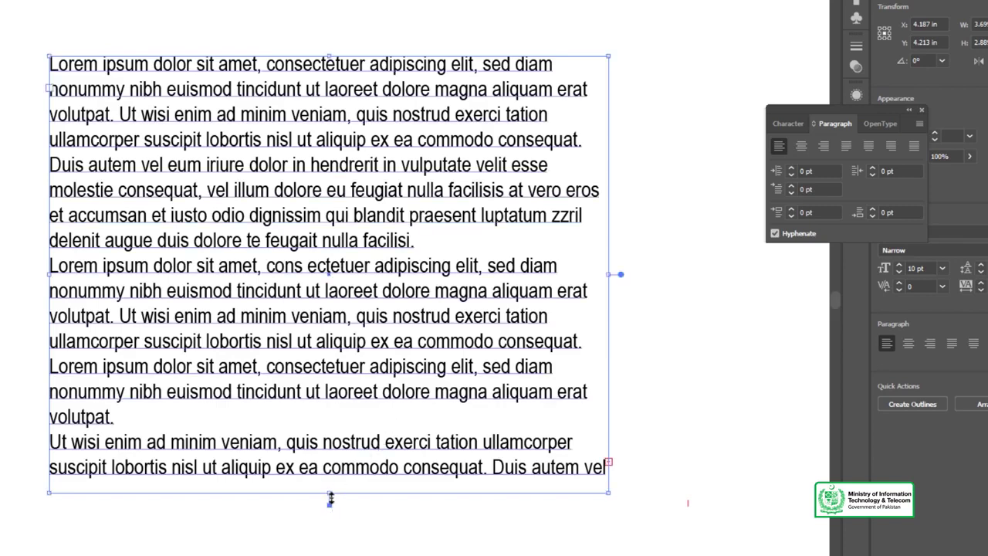
# Step: Lengthen the frame to about 3.69 × 3.10 in so no text overflows, then select all its text
pyautogui.moveTo(330, 498); pyautogui.dragTo(340, 540)
pyautogui.hotkey('ctrl', 'shift', 'a')
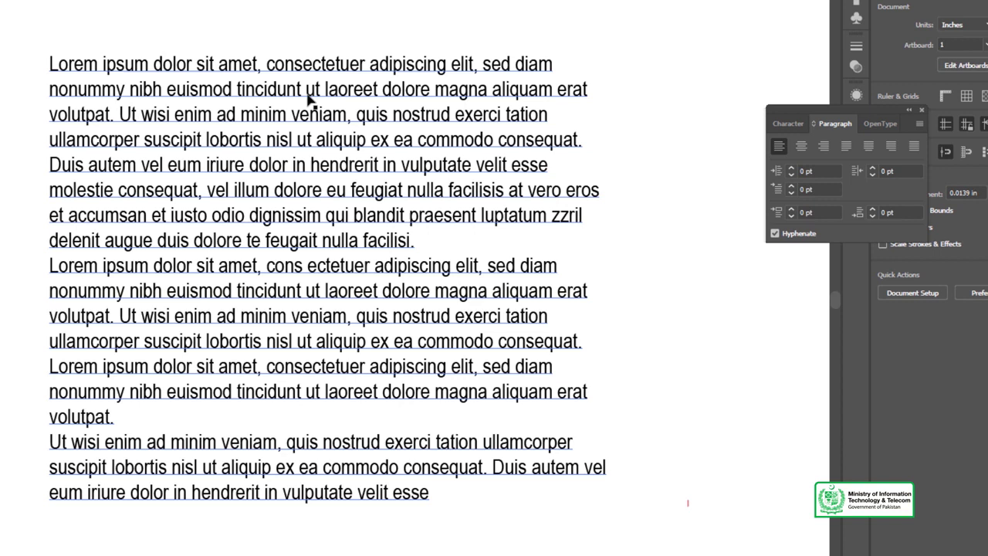
pyautogui.click(321, 103)
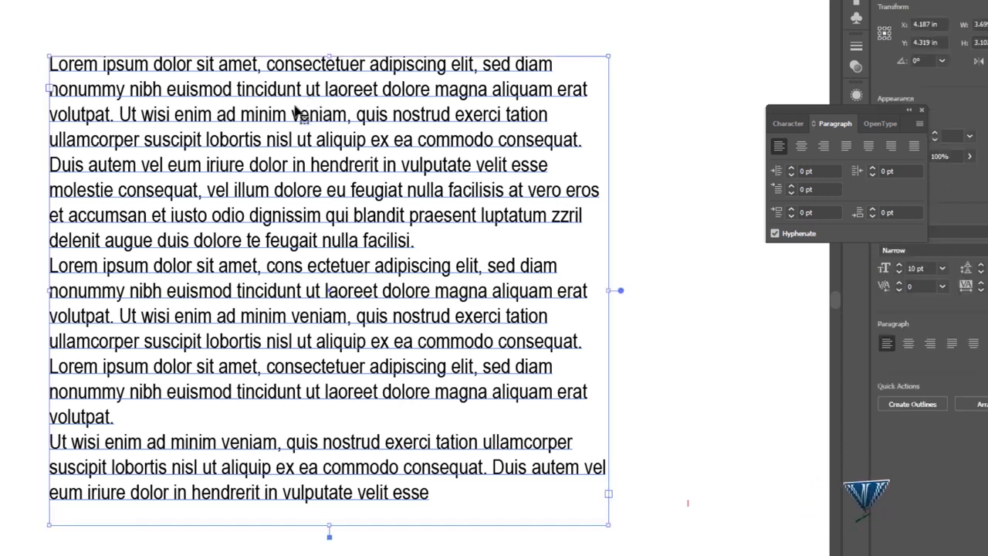
pyautogui.doubleClick(292, 113)
pyautogui.hotkey('ctrl', 'a')
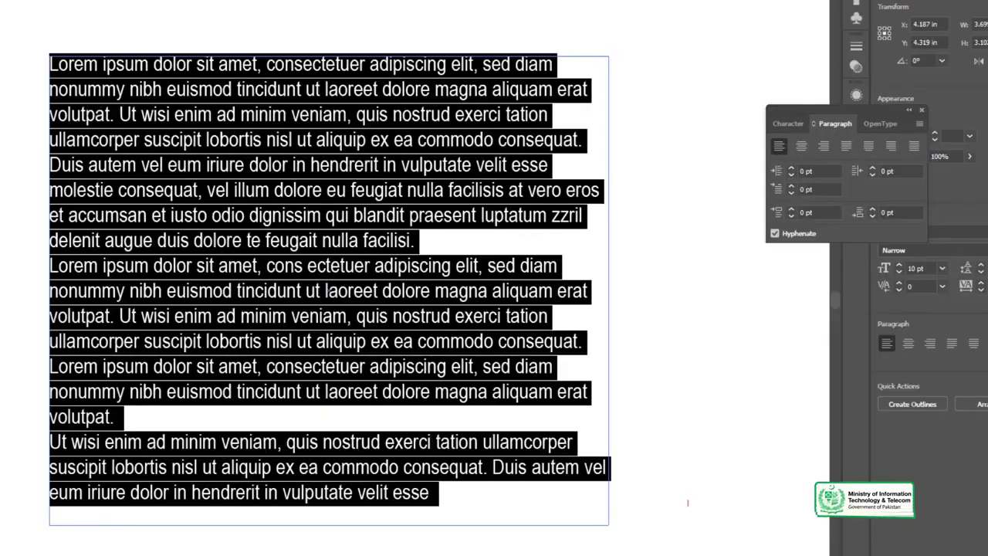
# Step: Center-align all four placeholder paragraphs, then switch them to right alignment
pyautogui.click(801, 153)
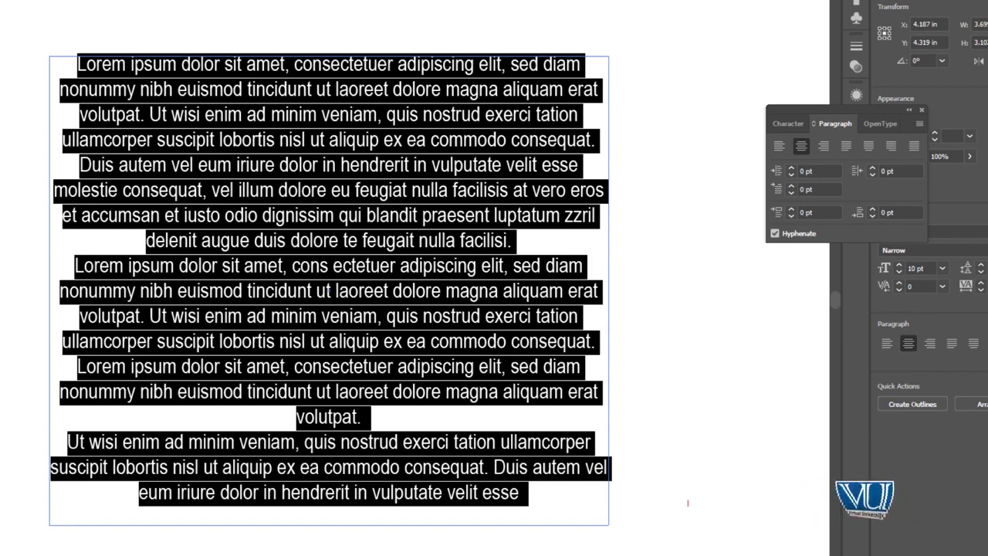
pyautogui.hotkey('ctrl', 'shift', 'a')
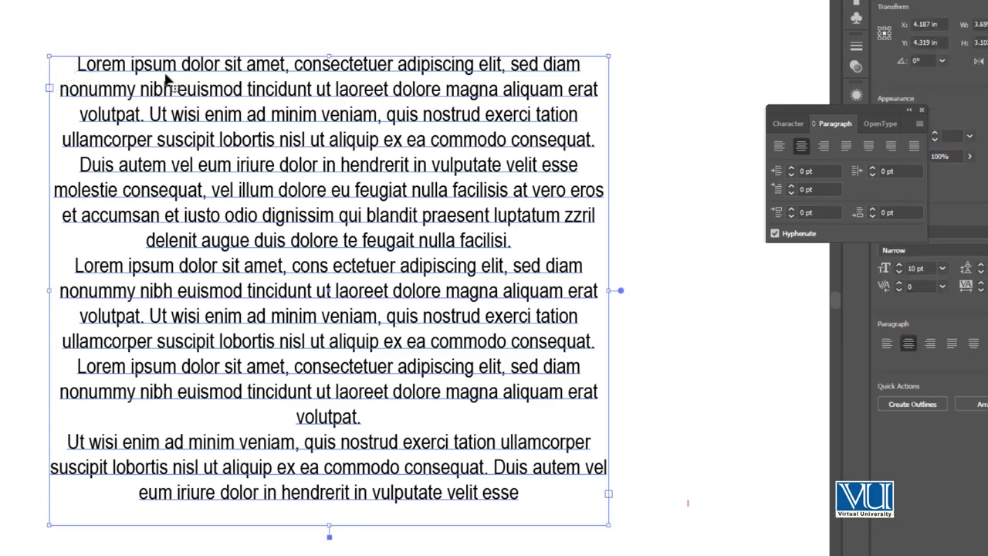
pyautogui.doubleClick(276, 142)
pyautogui.hotkey('ctrl', 'a')
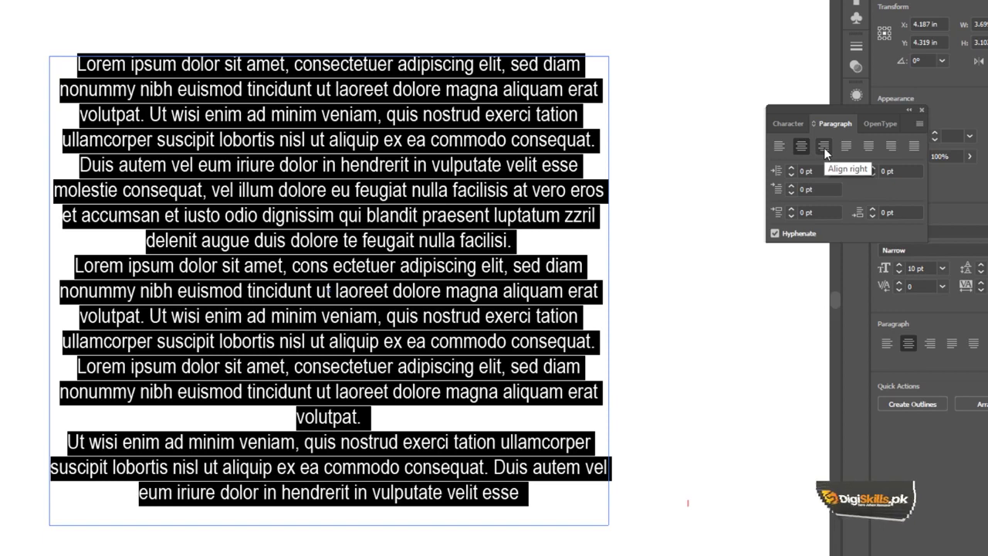
pyautogui.click(823, 147)
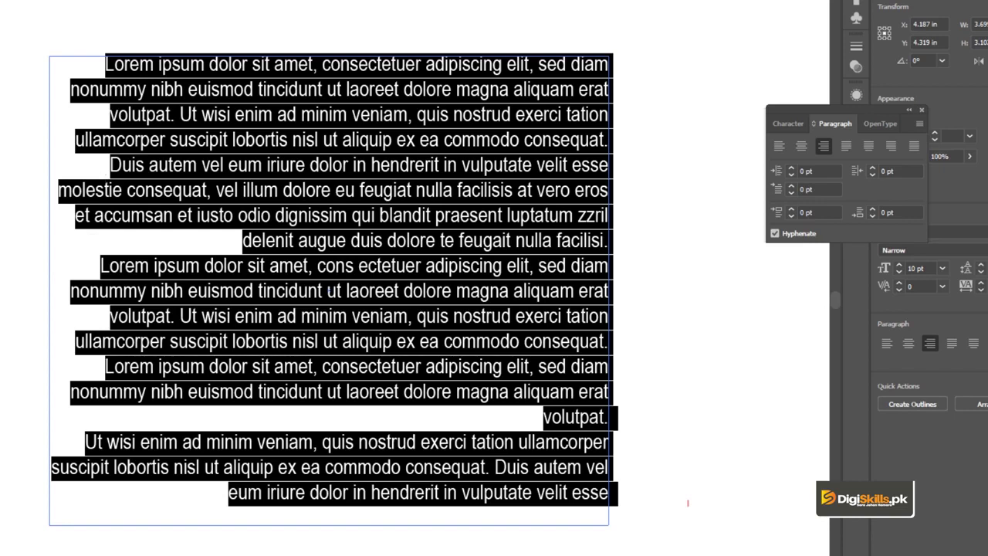
pyautogui.press('Escape')
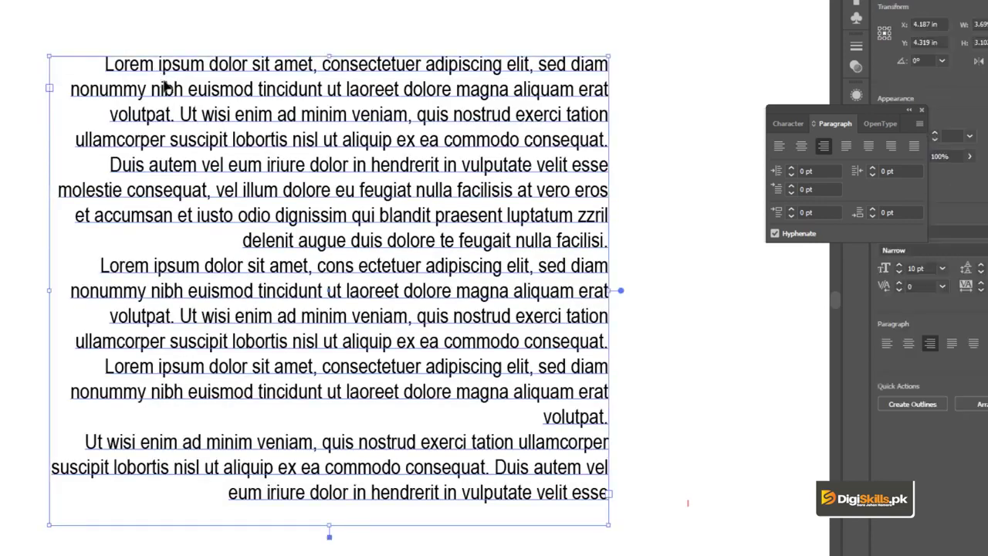
pyautogui.hotkey('ctrl', 'a')
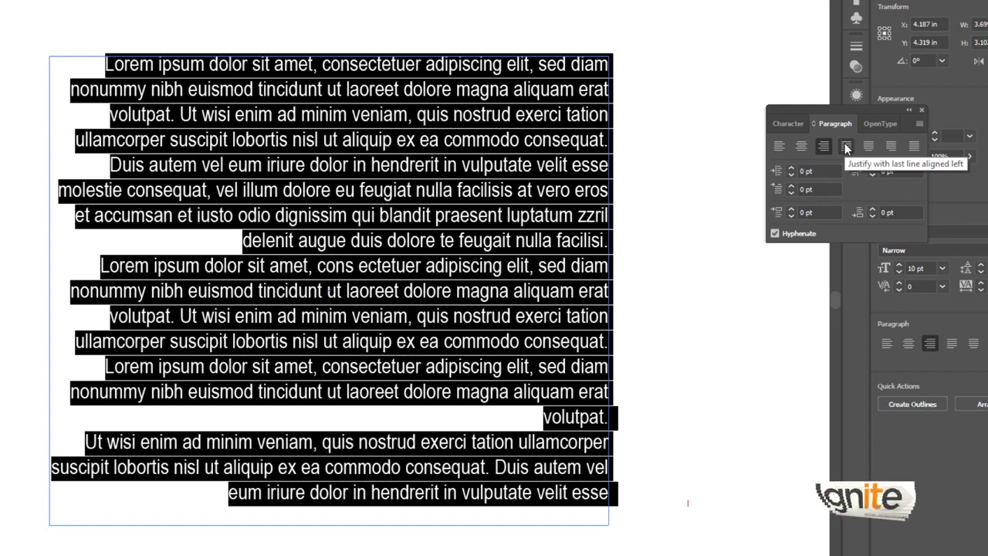
# Step: Justify the text with its last line aligned left, and reselect all of it
pyautogui.click(846, 147)
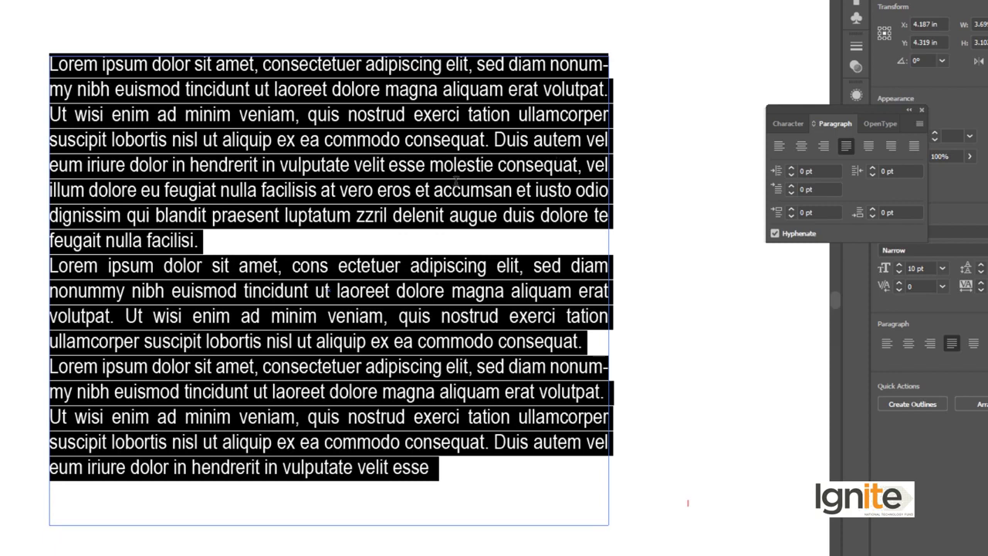
pyautogui.click(267, 242)
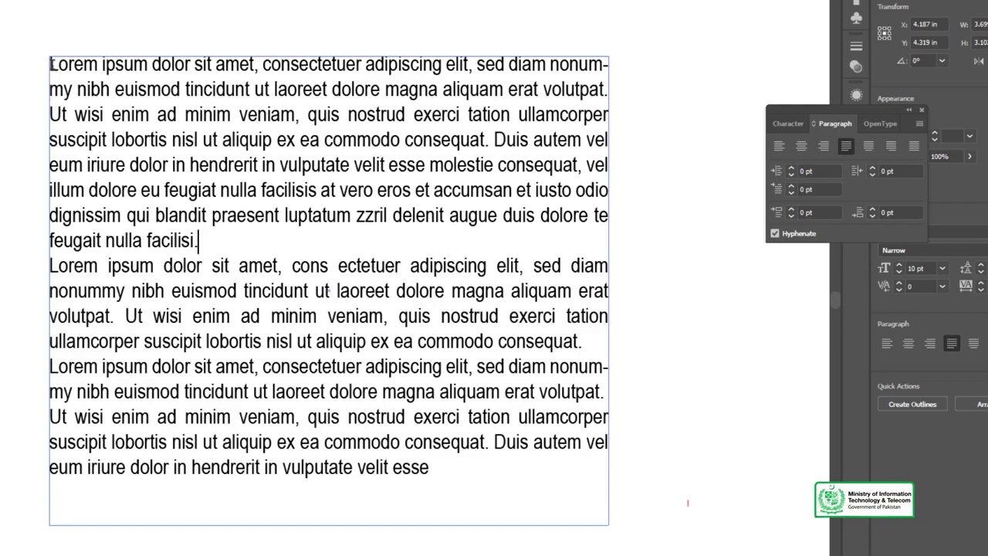
pyautogui.hotkey('ctrl', 'a')
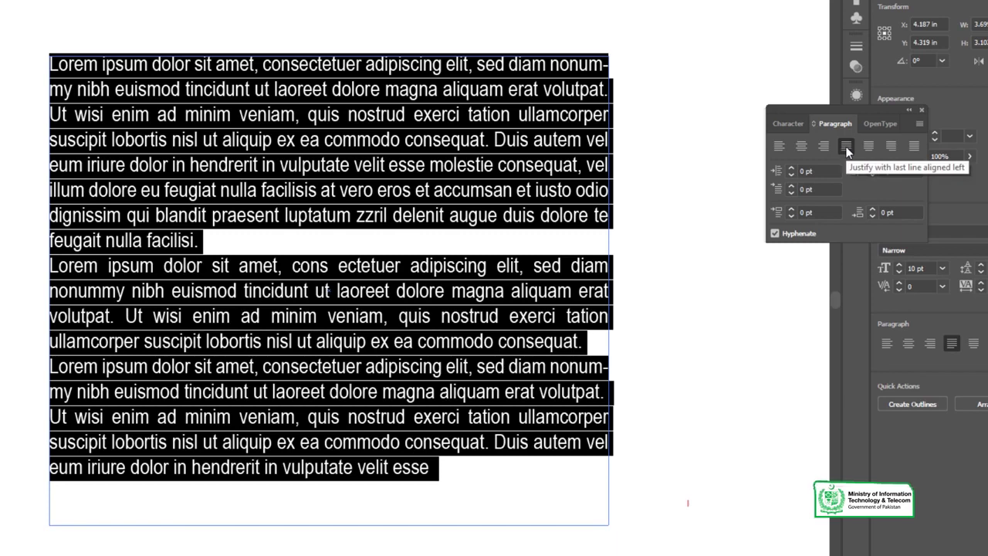
pyautogui.click(224, 242)
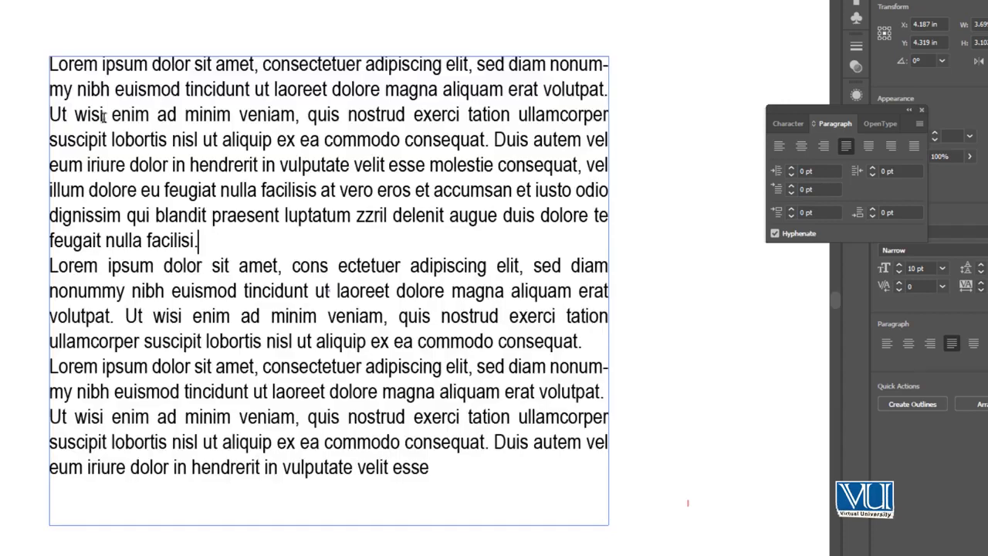
pyautogui.moveTo(49, 68); pyautogui.dragTo(618, 222)
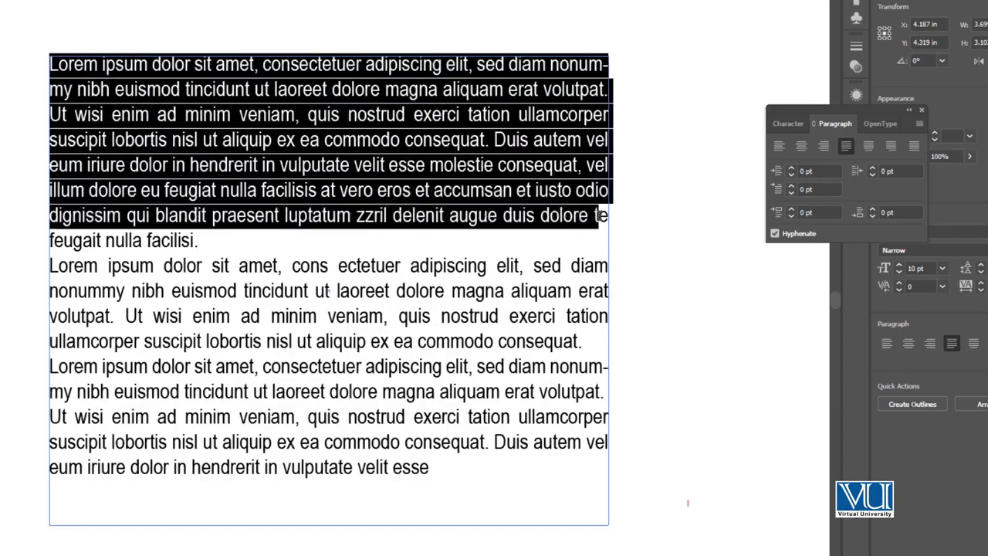
pyautogui.click(205, 240)
pyautogui.hotkey('ctrl', 'a')
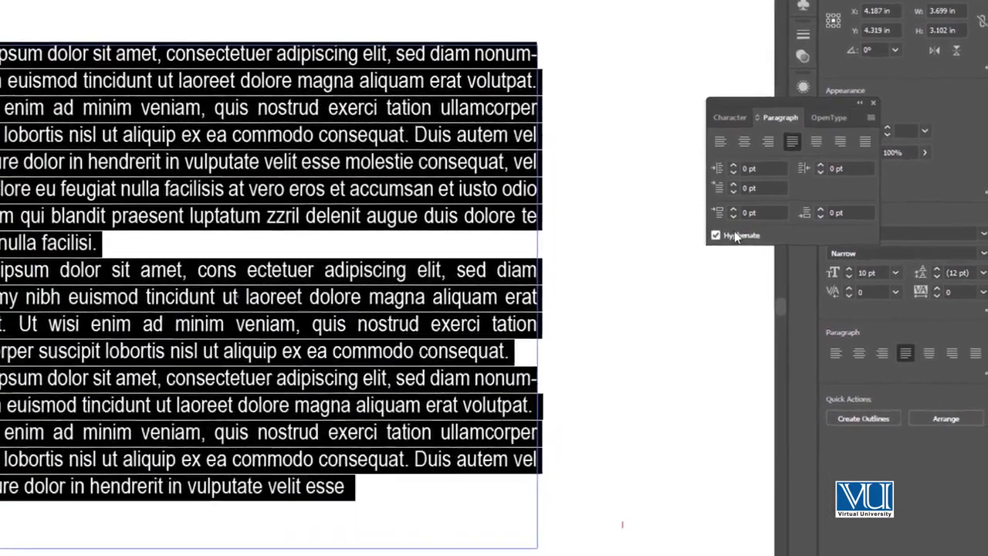
# Step: Apply justify with last lines centred, then justify with last lines aligned right
pyautogui.click(795, 140)
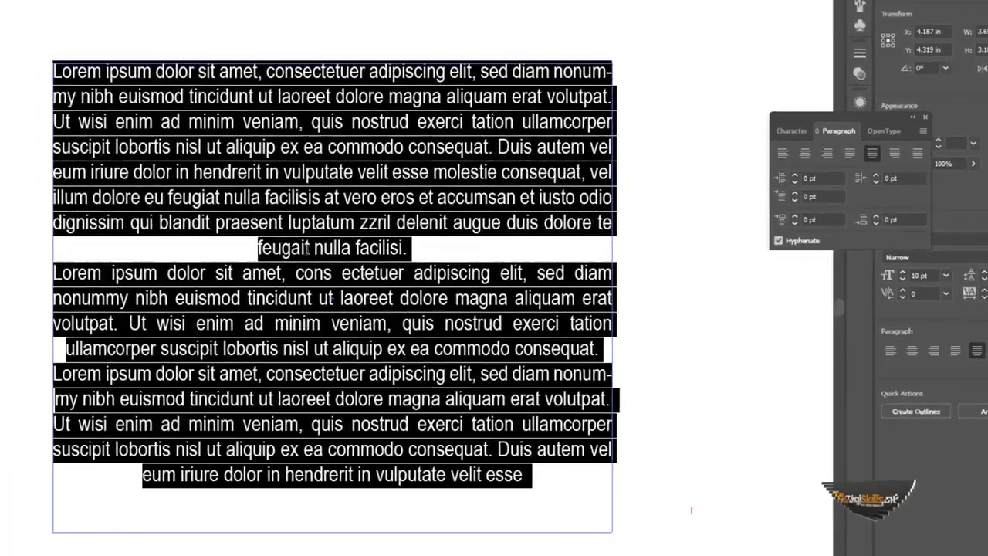
pyautogui.click(285, 258)
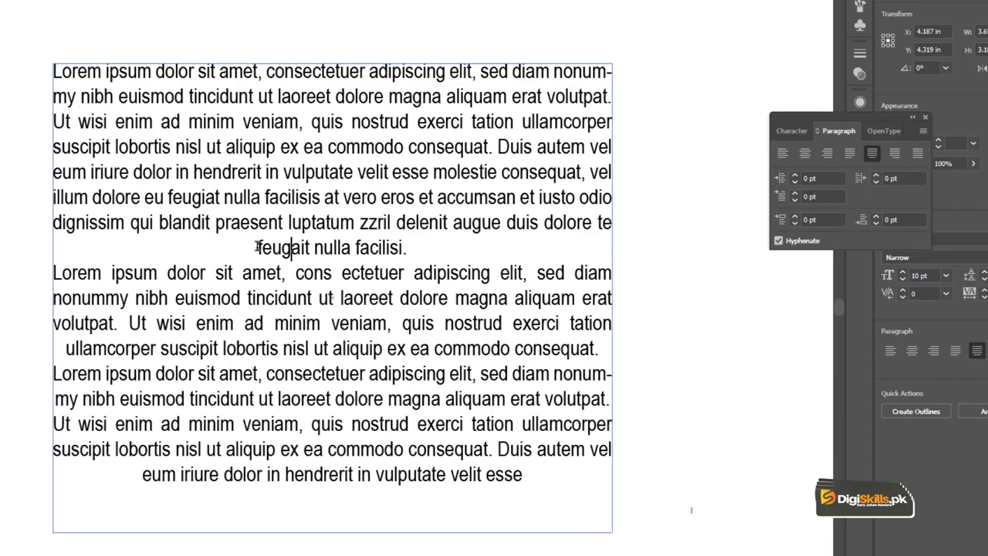
pyautogui.hotkey('ctrl', 'a')
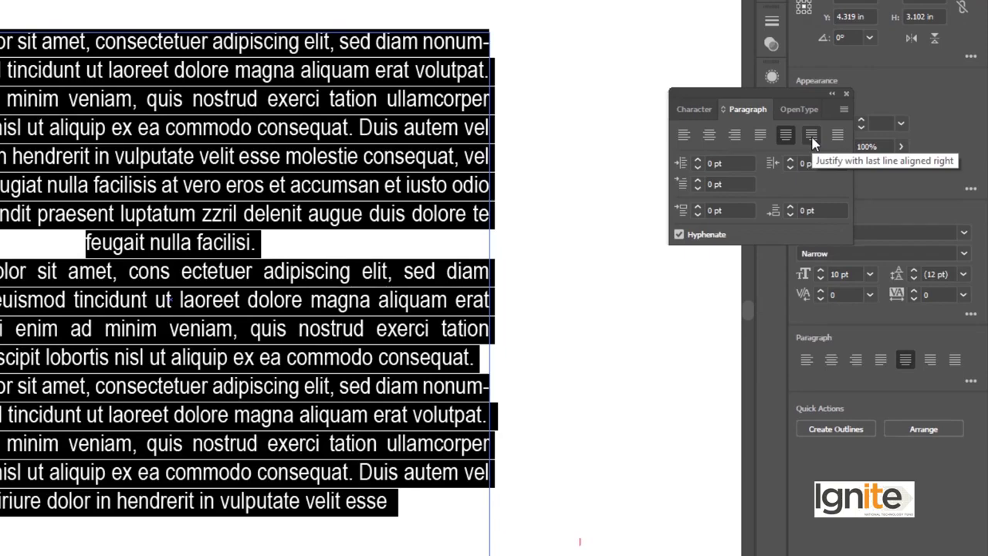
pyautogui.click(811, 136)
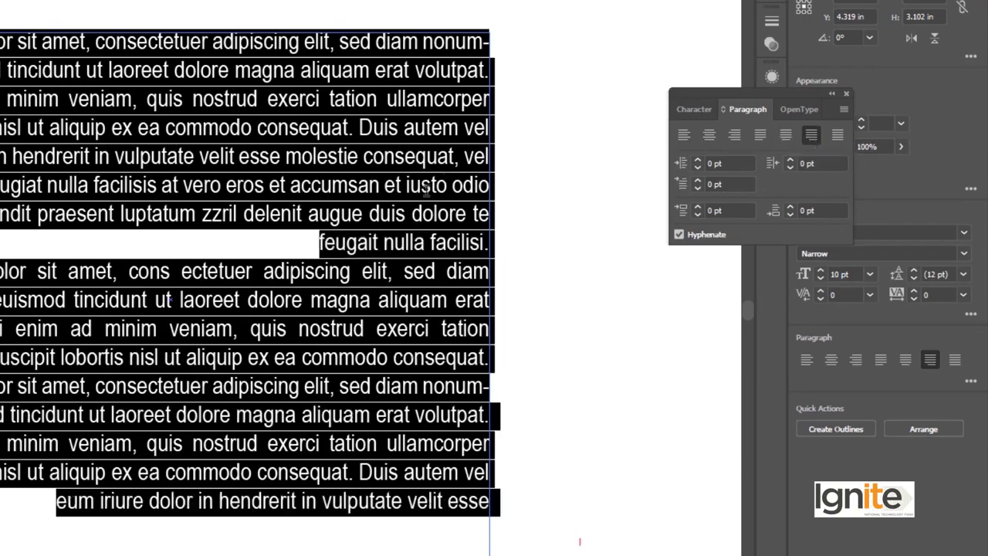
pyautogui.click(429, 187)
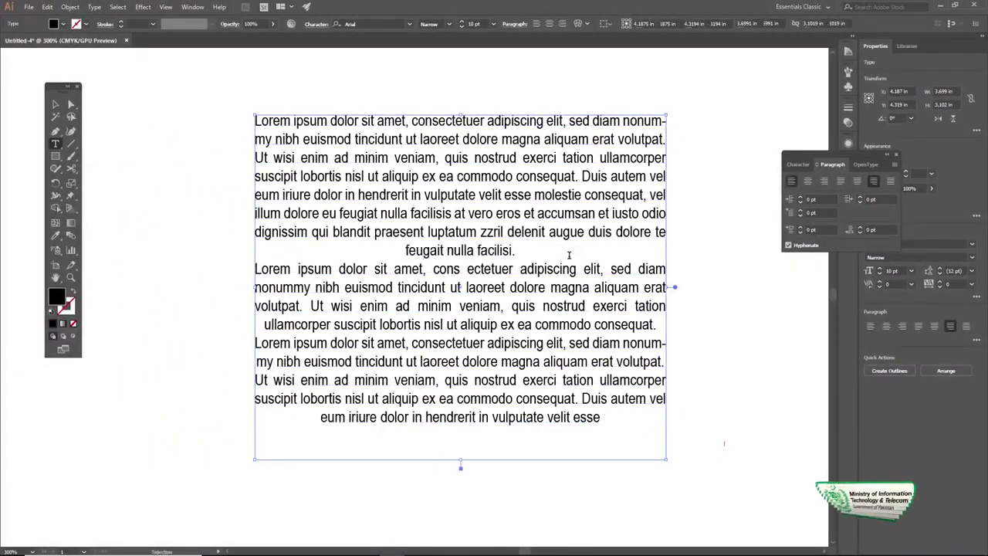
# Step: Justify all lines to full width and shorten the text frame slightly from the bottom
pyautogui.hotkey('ctrl', 'a')
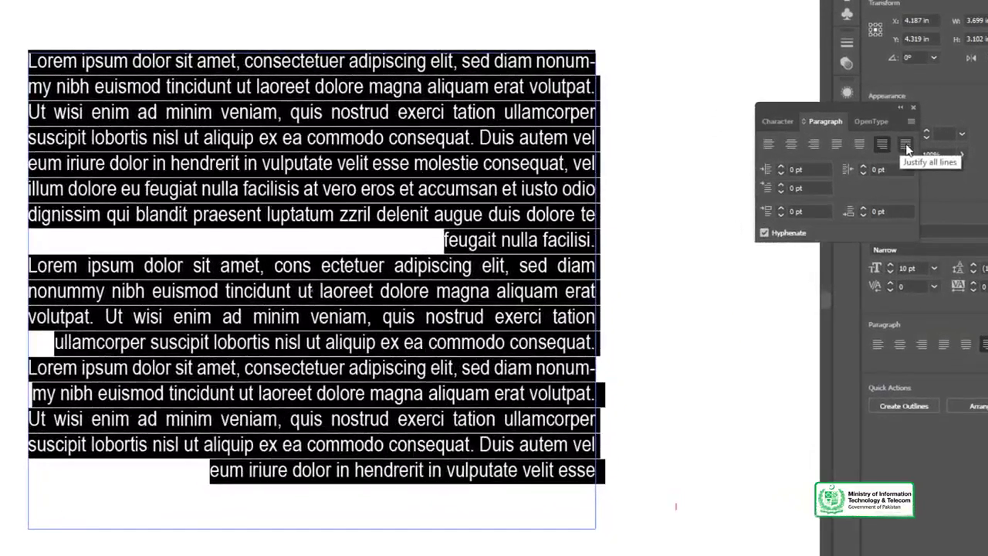
pyautogui.click(907, 147)
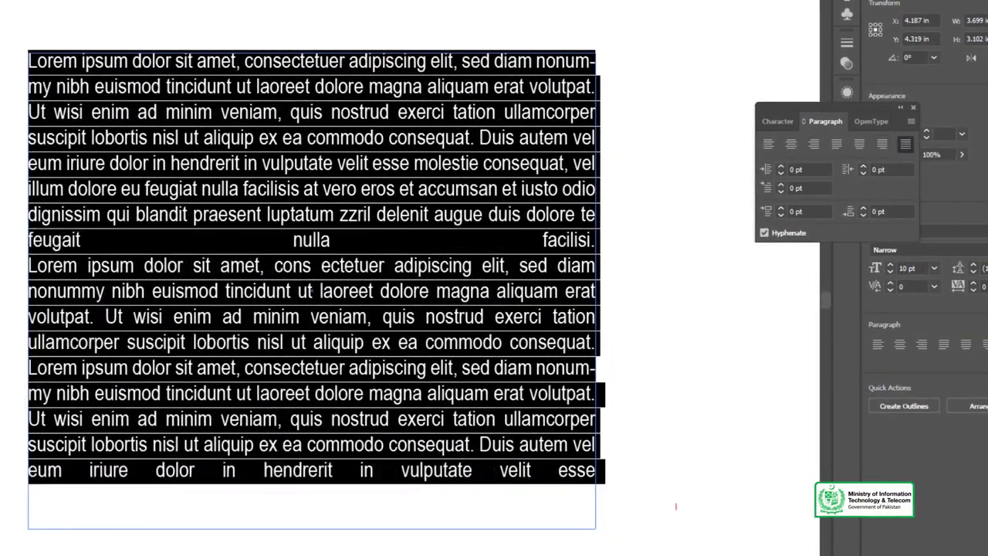
pyautogui.press('Escape')
pyautogui.click(674, 448)
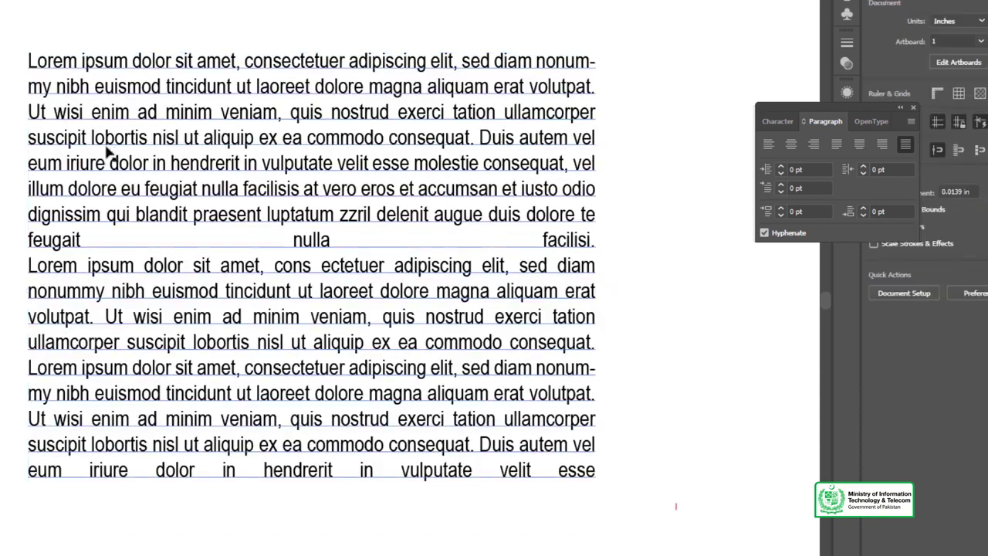
pyautogui.click(282, 239)
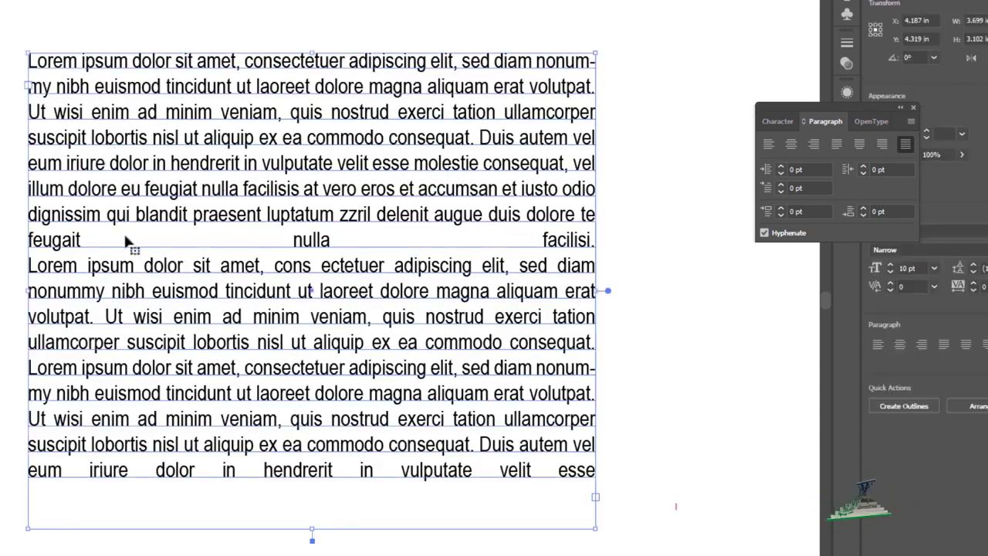
pyautogui.moveTo(312, 540); pyautogui.dragTo(312, 512)
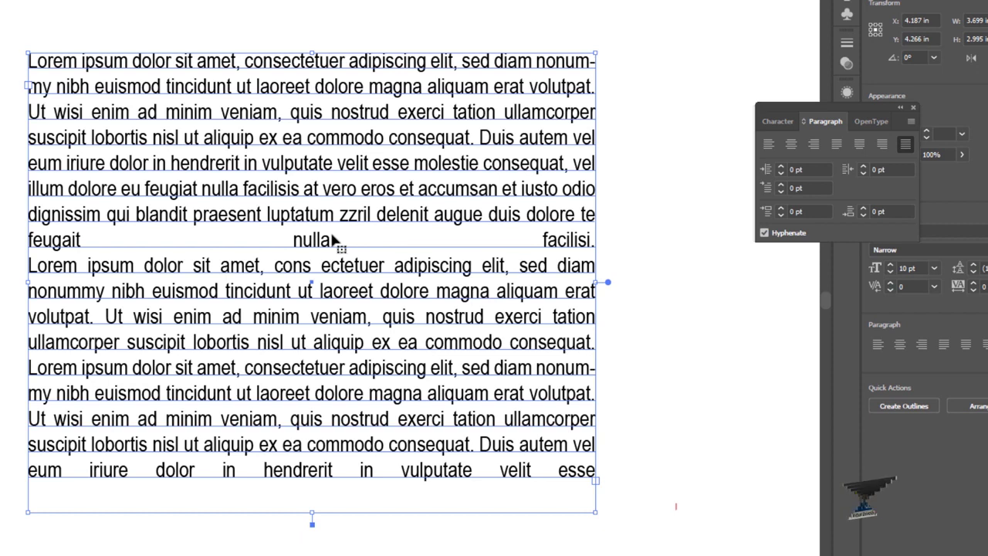
# Step: Justify all paragraphs with each last line aligned left, then deselect
pyautogui.doubleClick(332, 242)
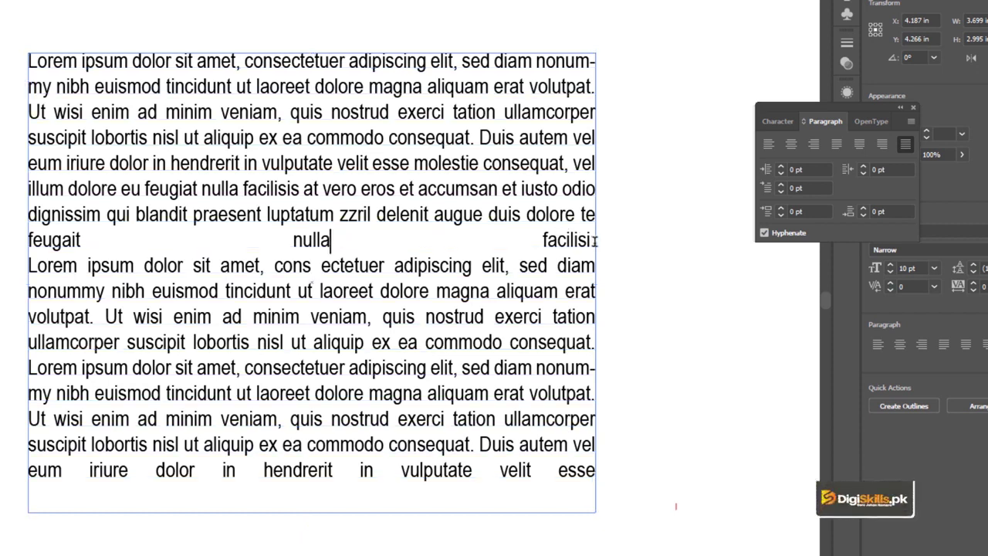
pyautogui.hotkey('ctrl', 'a')
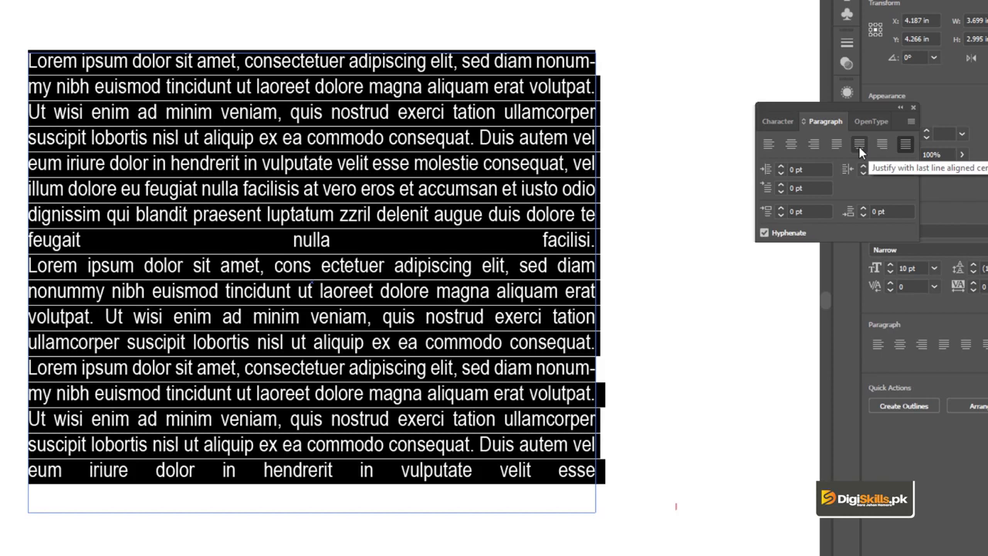
pyautogui.click(836, 143)
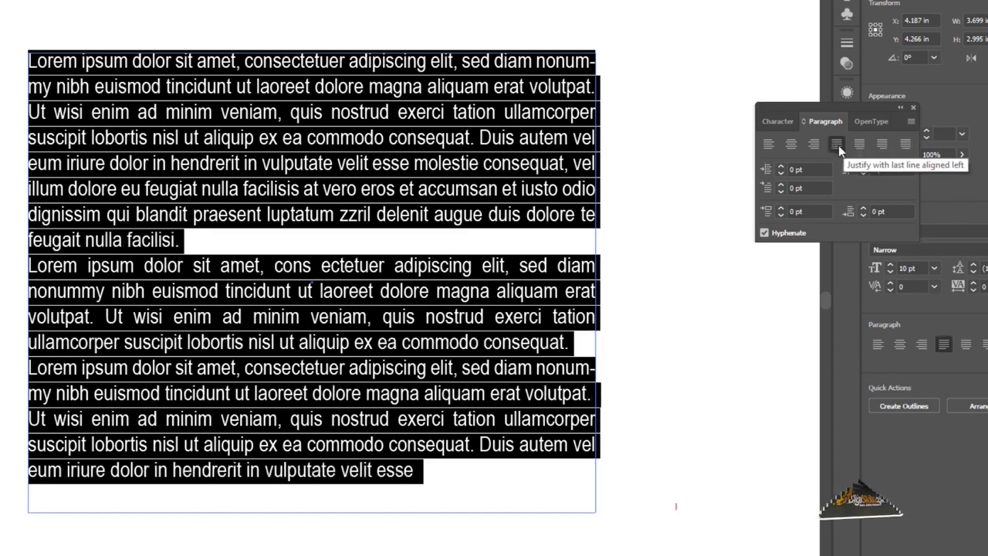
pyautogui.press('Escape')
pyautogui.click(57, 40)
# Step: Select all the frame's text and step its Left Indent up to 18 pt
pyautogui.click(239, 163)
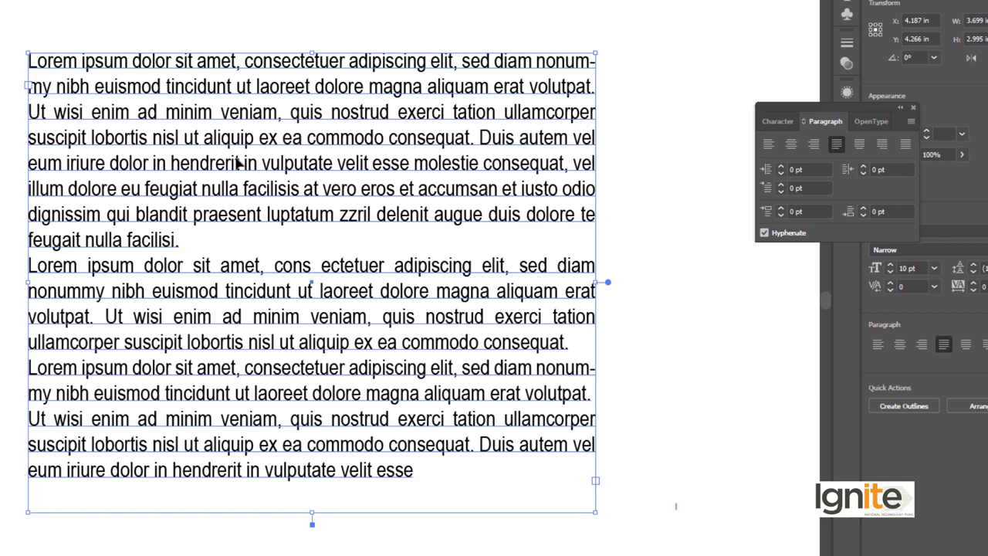
pyautogui.doubleClick(237, 166)
pyautogui.hotkey('ctrl', 'a')
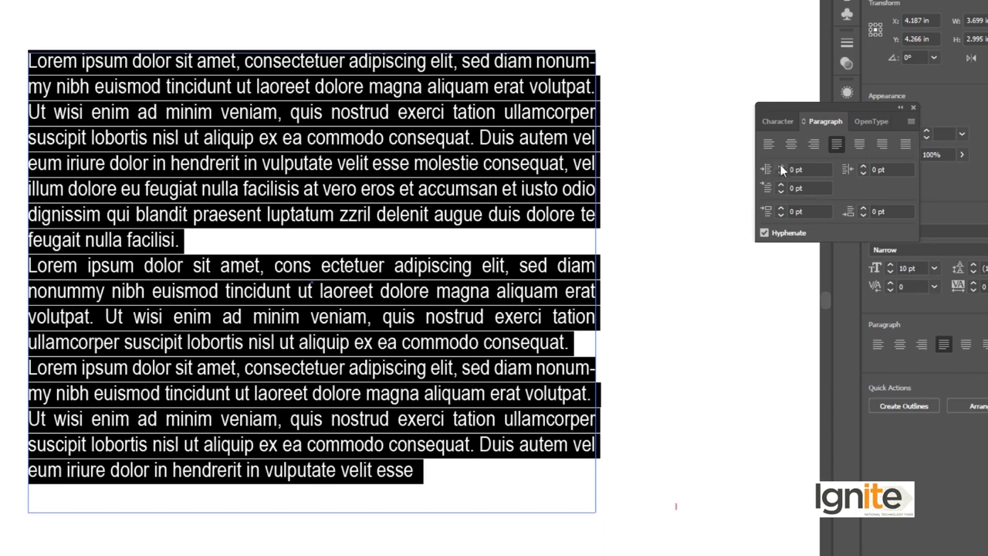
pyautogui.click(781, 164)
pyautogui.click(781, 164)
pyautogui.click(781, 164)
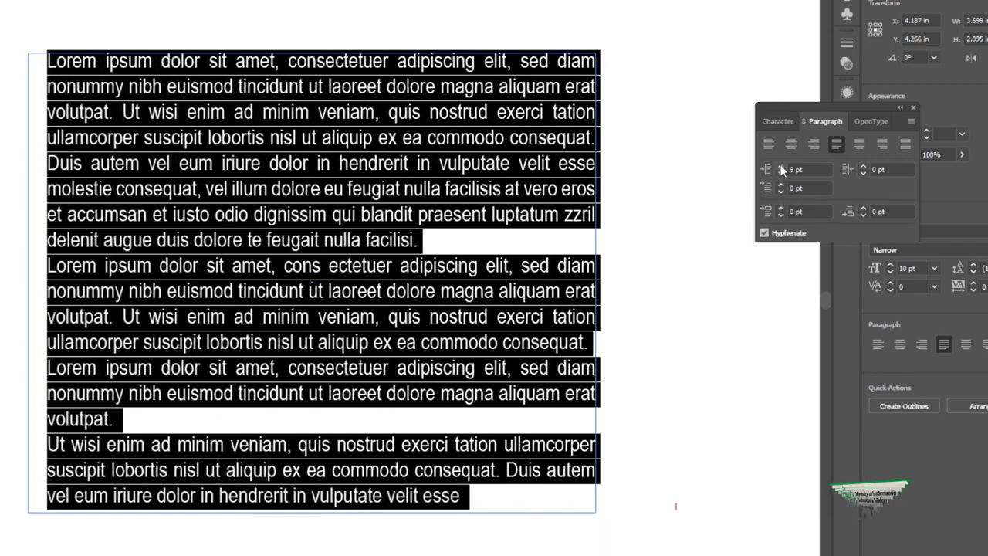
pyautogui.click(780, 166)
pyautogui.click(780, 166)
pyautogui.click(781, 166)
pyautogui.click(781, 166)
pyautogui.click(780, 166)
pyautogui.click(781, 166)
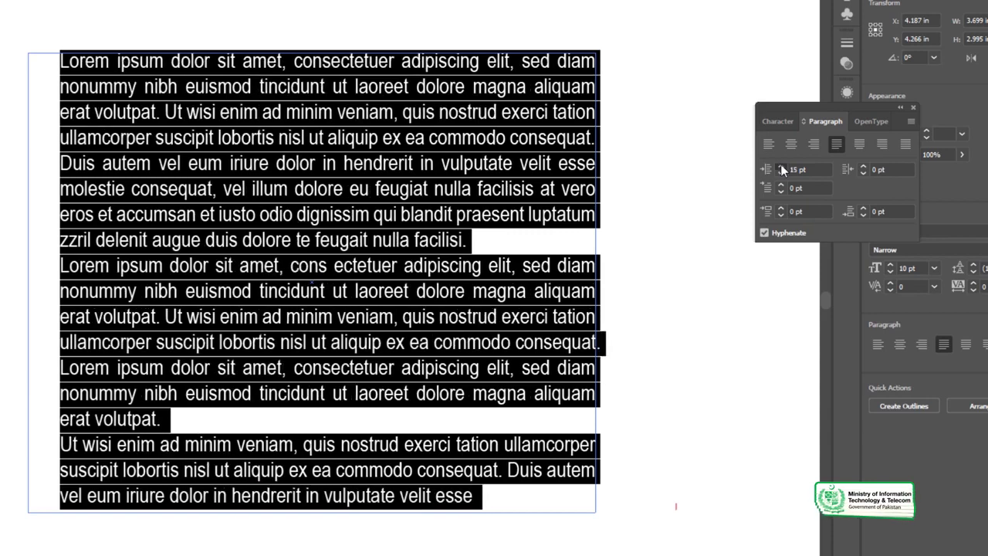
pyautogui.click(780, 166)
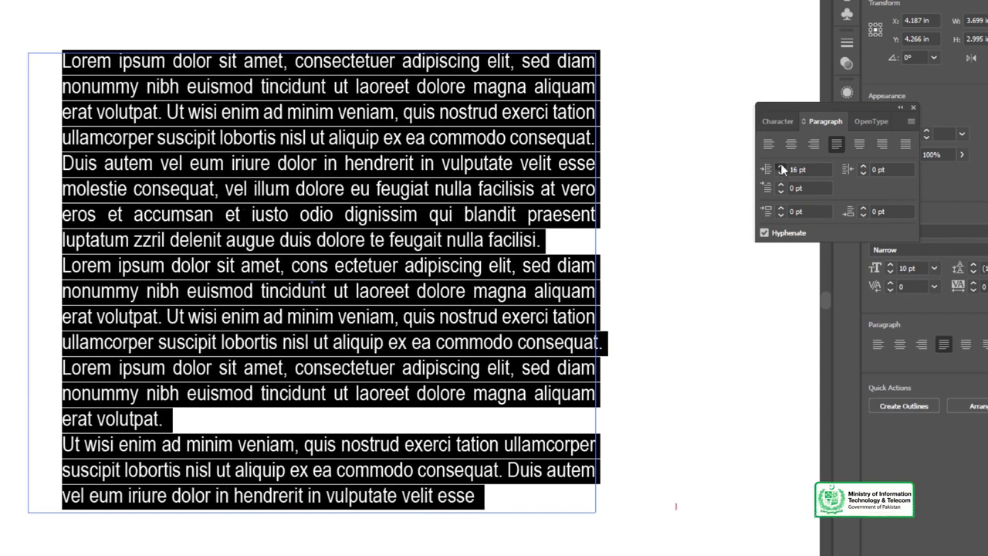
pyautogui.click(782, 166)
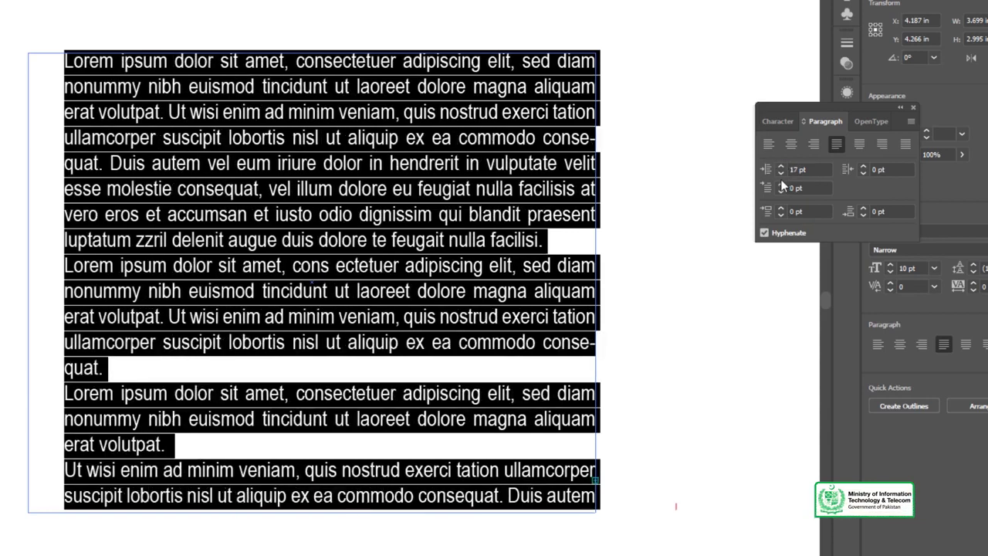
pyautogui.click(780, 172)
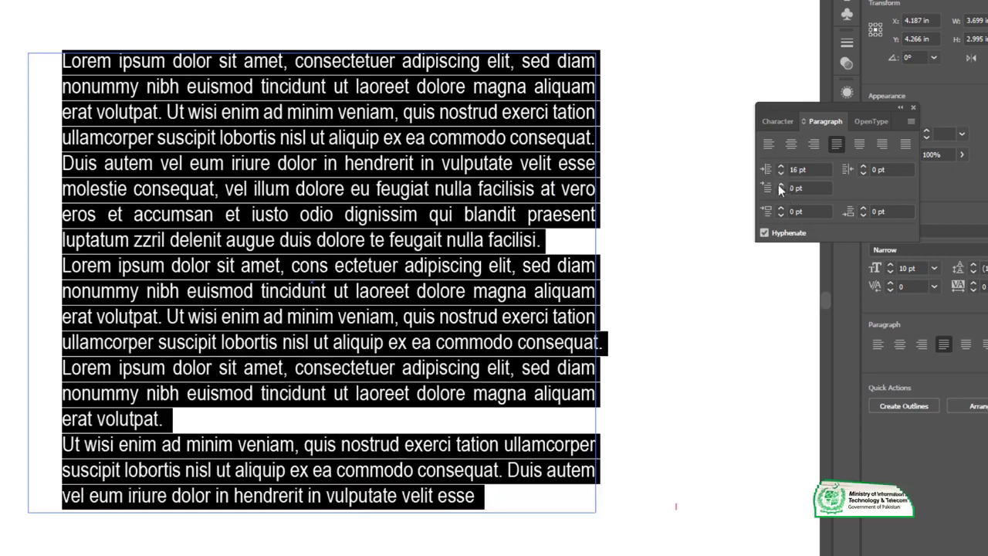
pyautogui.doubleClick(781, 166)
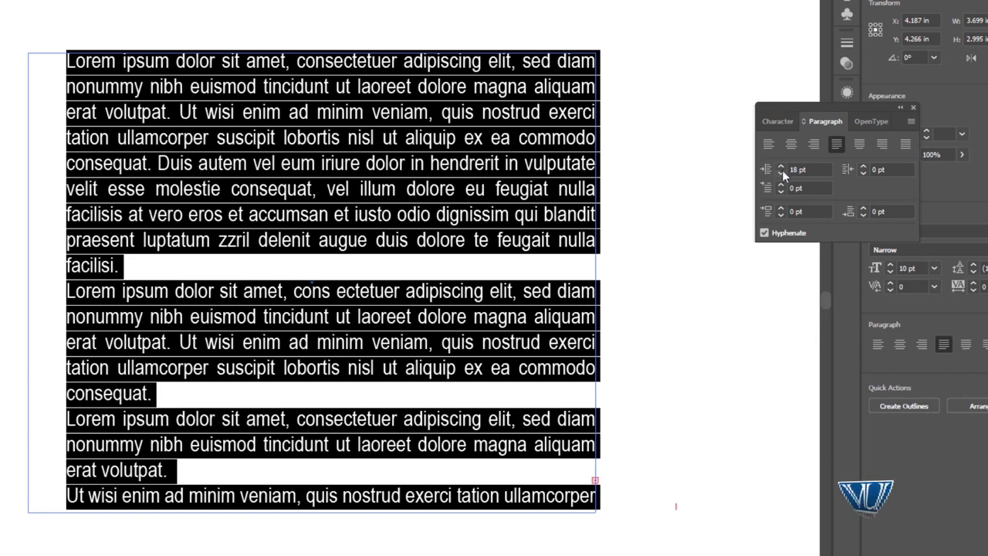
# Step: Raise the paragraphs' Right Indent step by step to 22 pt
pyautogui.click(863, 168)
pyautogui.click(863, 167)
pyautogui.click(863, 167)
pyautogui.click(863, 168)
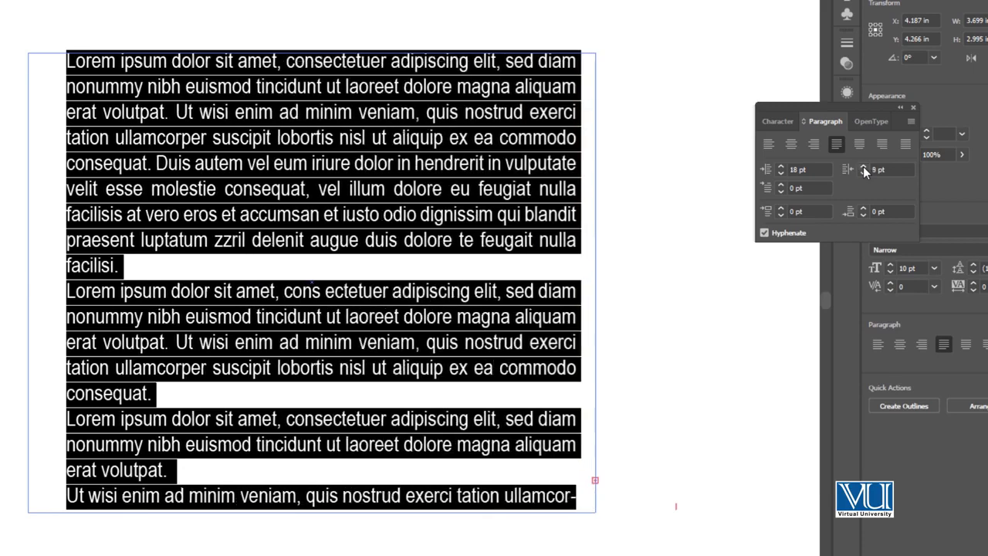
pyautogui.click(863, 168)
pyautogui.click(863, 167)
pyautogui.click(864, 168)
pyautogui.click(863, 168)
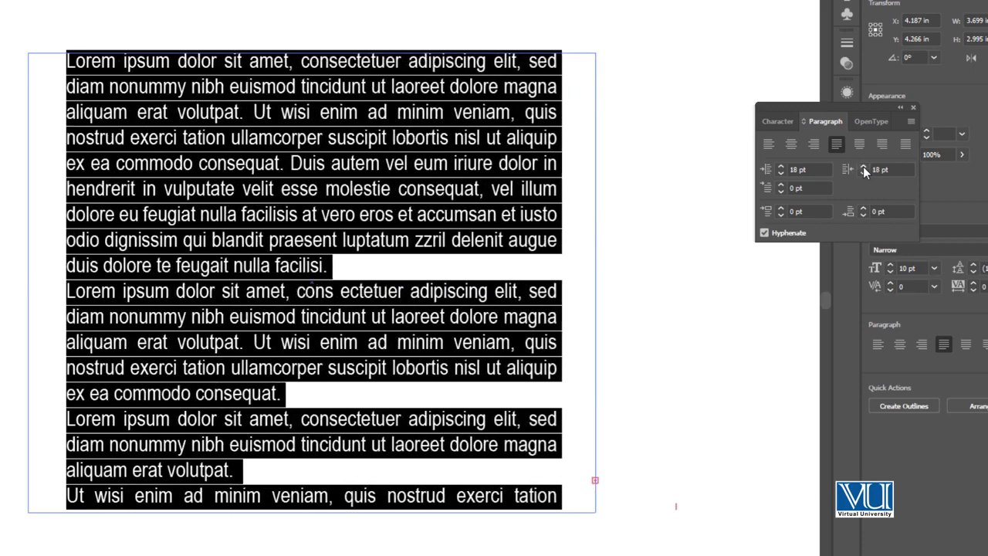
pyautogui.click(863, 168)
pyautogui.click(864, 168)
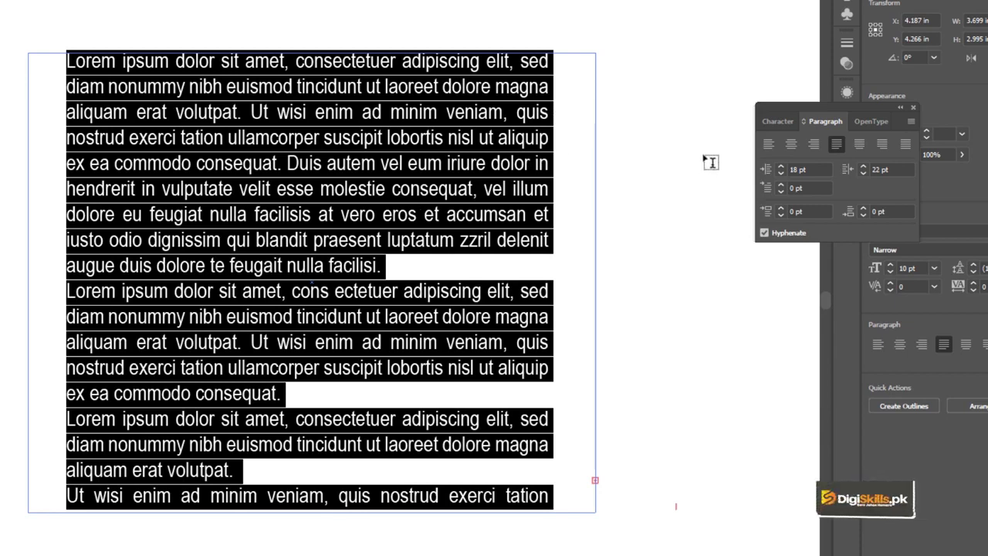
# Step: Reset both the Left Indent and Right Indent to 0 pt
pyautogui.click(809, 169)
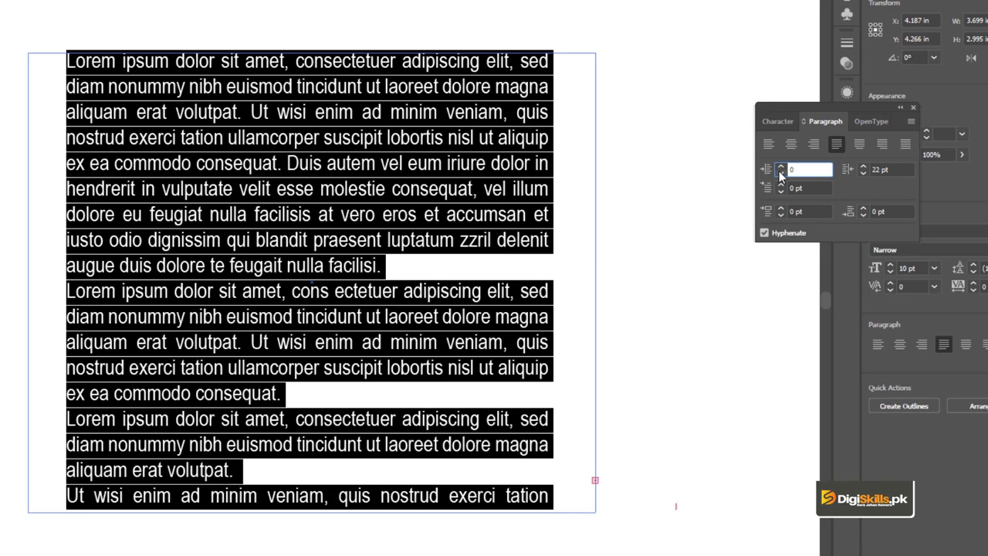
pyautogui.press('Return')
pyautogui.click(895, 176)
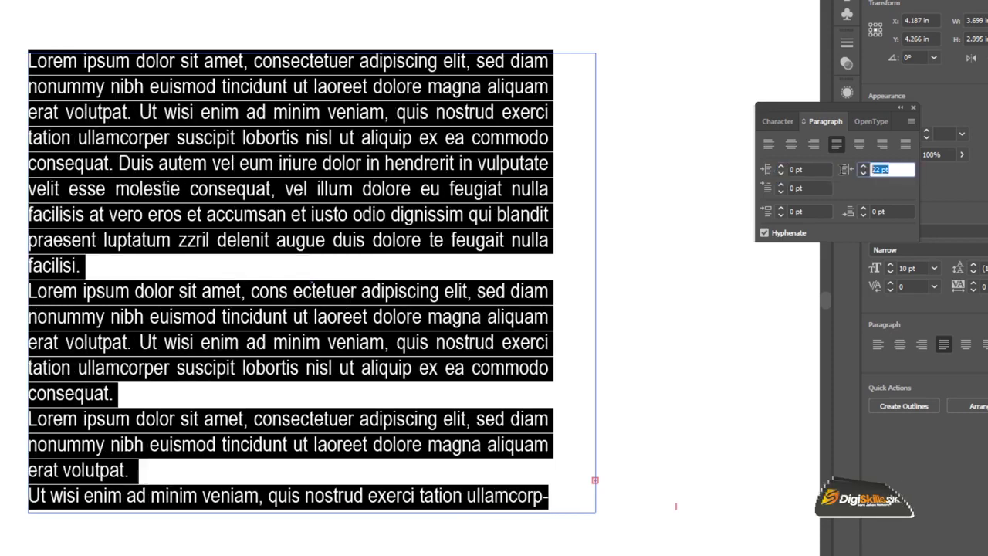
pyautogui.write('0')
pyautogui.press('Return')
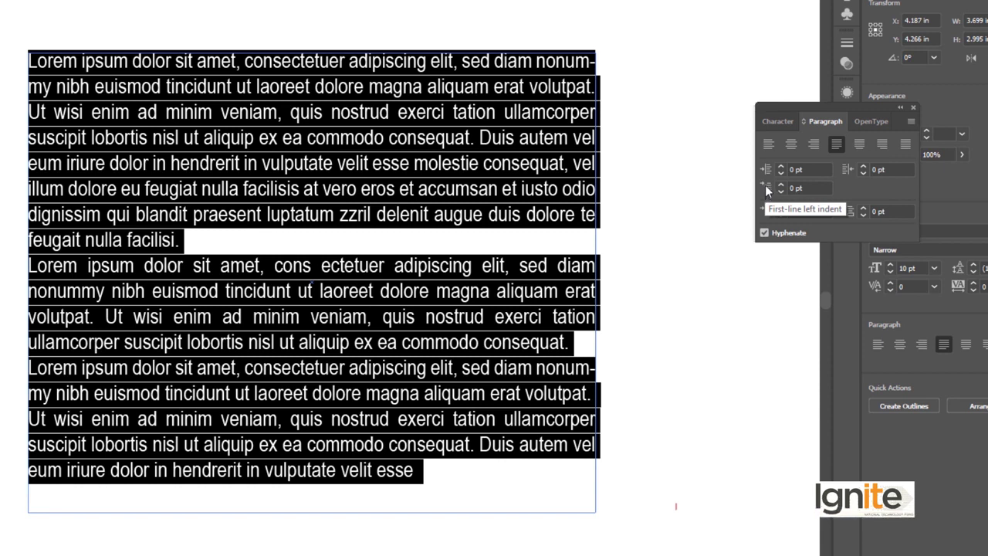
# Step: Widen the first-line indent briefly, then set it to 10 pt for all paragraphs
pyautogui.tripleClick(779, 183)
pyautogui.press('Up')
pyautogui.press('Up')
pyautogui.press('Up')
pyautogui.press('Up')
pyautogui.press('Up')
pyautogui.press('Up')
pyautogui.press('Up')
pyautogui.press('Up')
pyautogui.press('Up')
pyautogui.press('Up')
pyautogui.press('Up')
pyautogui.press('Up')
pyautogui.press('Up')
pyautogui.press('Up')
pyautogui.press('Up')
pyautogui.press('Up')
pyautogui.press('Up')
pyautogui.press('Up')
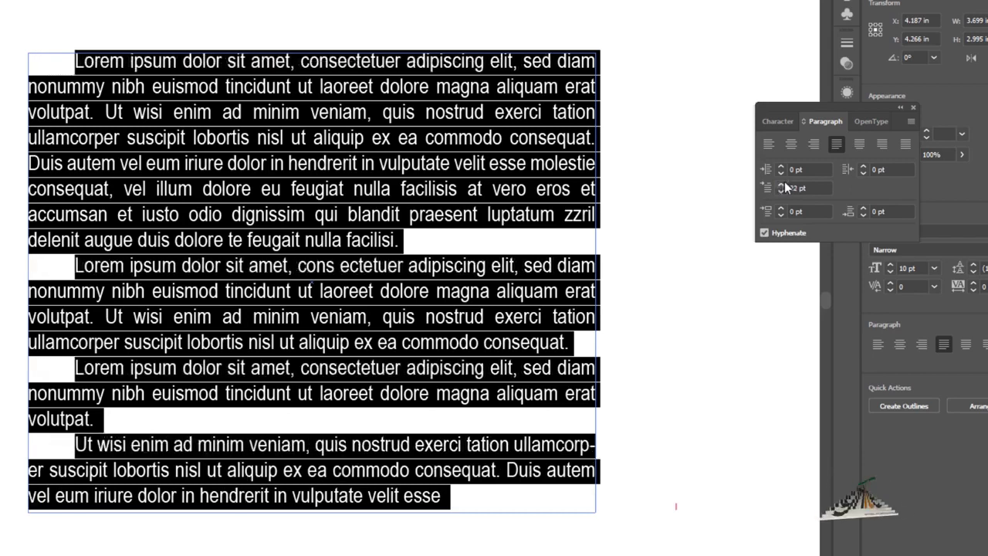
pyautogui.press('Escape')
pyautogui.hotkey('ctrl', 'shift', 'a')
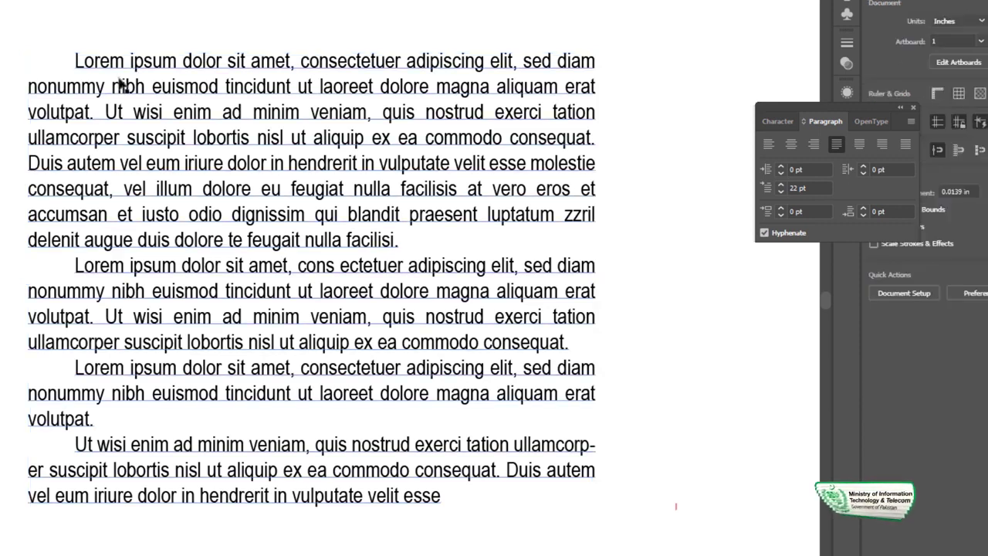
pyautogui.click(112, 99)
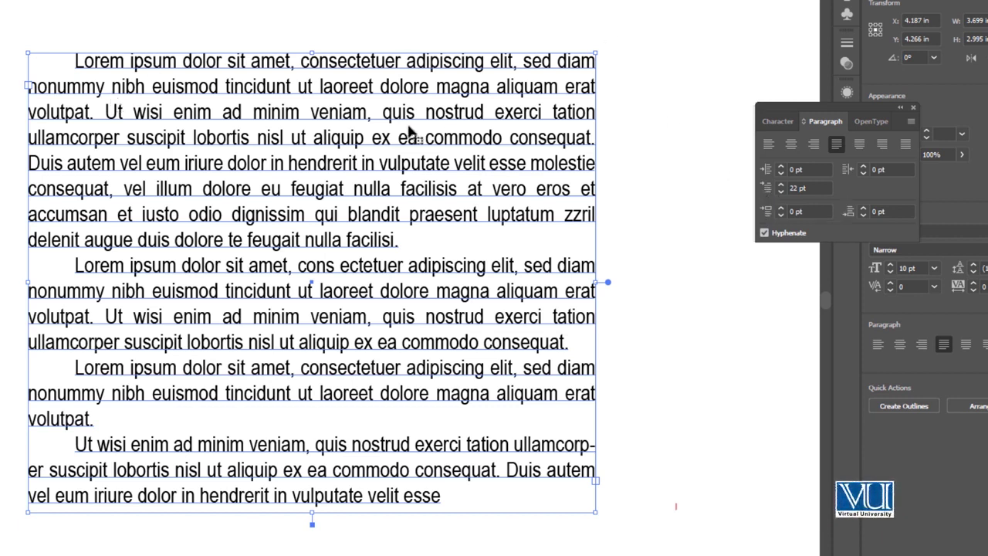
pyautogui.hotkey('ctrl', 'a')
pyautogui.press('Down')
pyautogui.press('Down')
pyautogui.press('Down')
pyautogui.press('Down')
pyautogui.press('Down')
pyautogui.press('Down')
pyautogui.press('Down')
pyautogui.press('Down')
pyautogui.press('Down')
pyautogui.press('Down')
pyautogui.press('Down')
pyautogui.press('Down')
pyautogui.press('Down')
pyautogui.press('Down')
pyautogui.press('Down')
# Step: Set First-line Indent to 1 pt and Space Before Paragraph to 10 pt, then deselect
pyautogui.press('Escape')
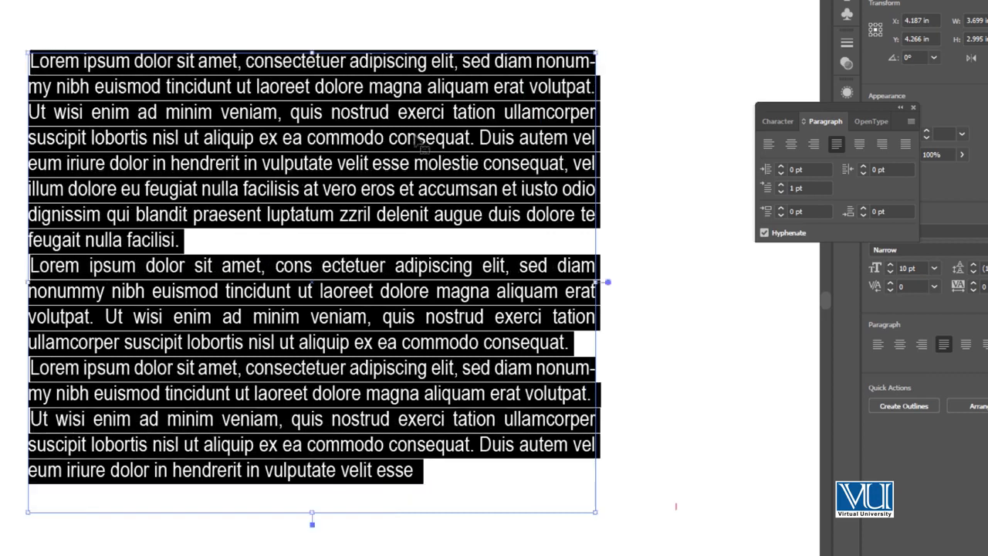
pyautogui.click(768, 214)
pyautogui.click(780, 209)
pyautogui.click(780, 208)
pyautogui.click(780, 208)
pyautogui.click(780, 208)
pyautogui.click(780, 208)
pyautogui.click(779, 208)
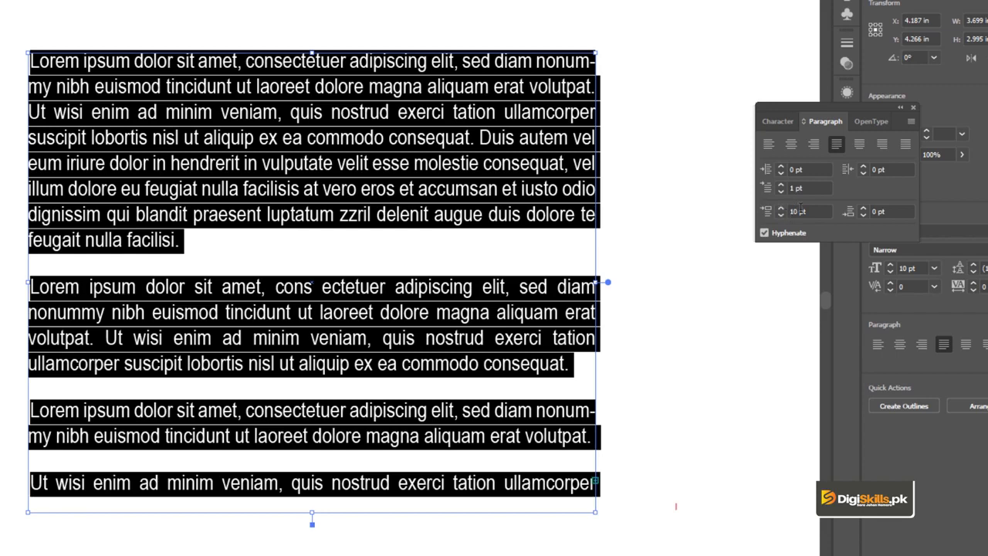
pyautogui.click(800, 206)
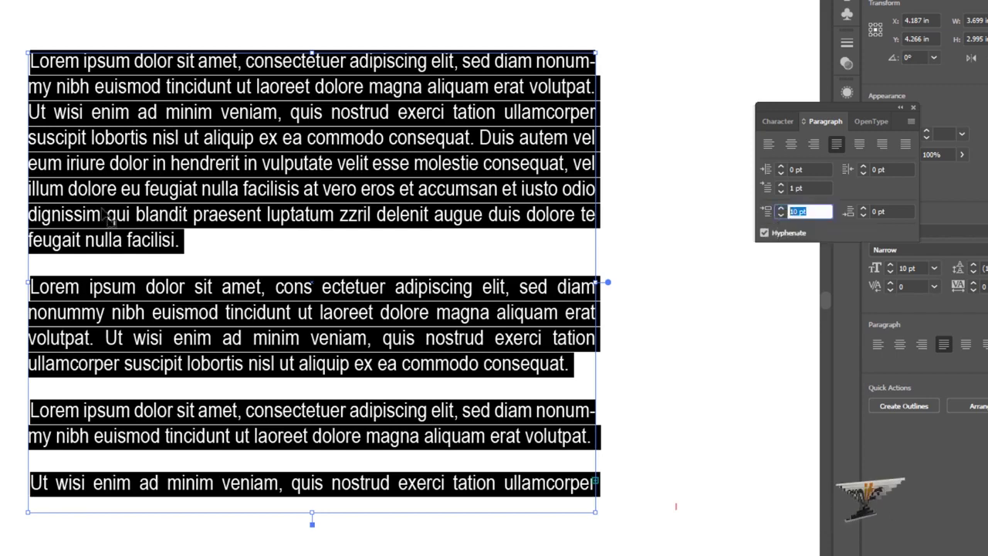
pyautogui.hotkey('ctrl', 'shift', 'a')
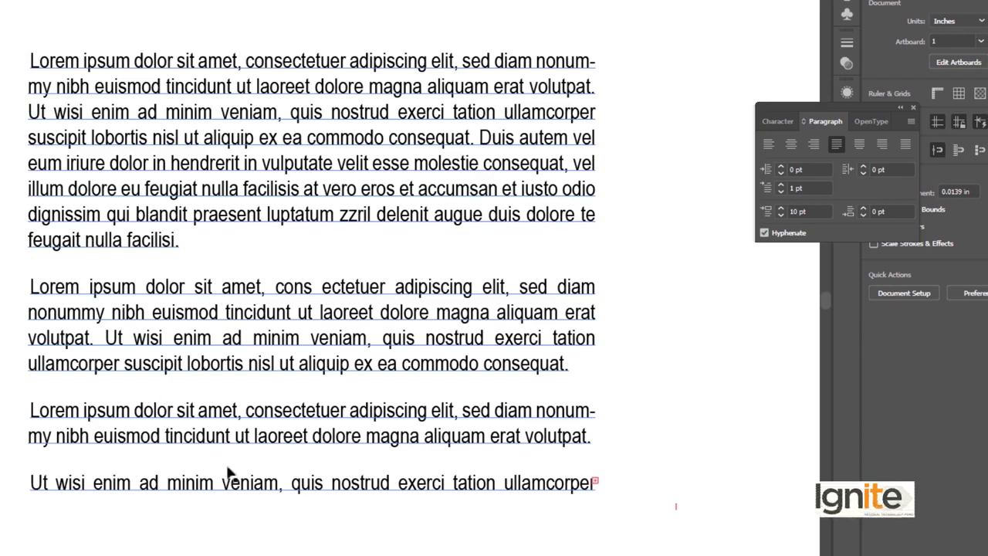
# Step: Select all the text and set Space Before Paragraph to 0 pt
pyautogui.click(253, 329)
pyautogui.hotkey('ctrl', 'a')
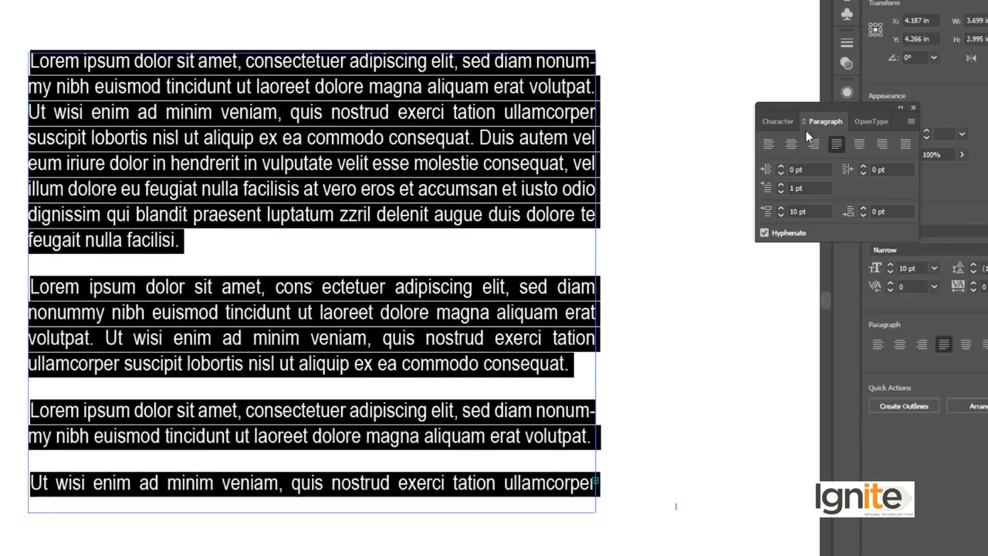
pyautogui.click(863, 208)
pyautogui.click(863, 208)
pyautogui.click(863, 208)
pyautogui.write('0')
pyautogui.press('Return')
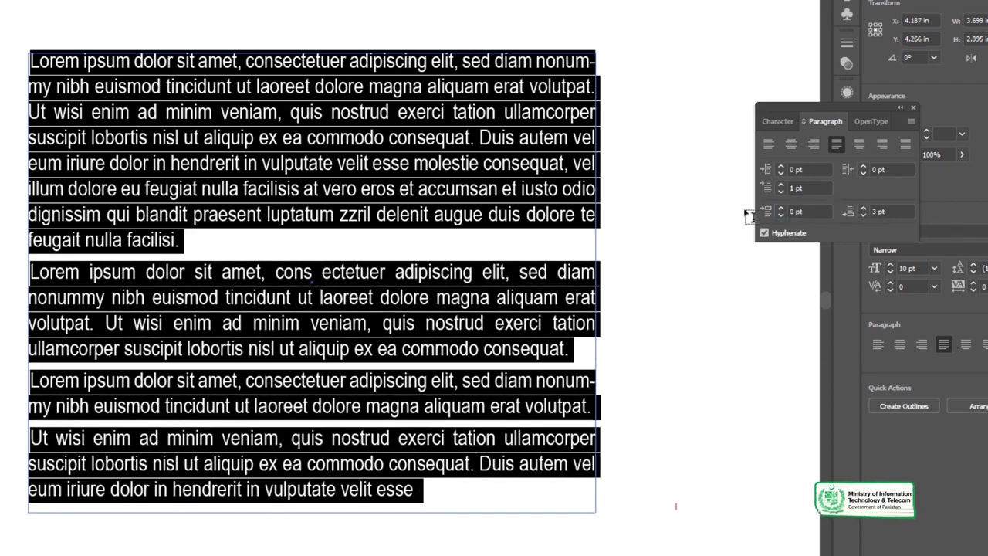
# Step: Try Space After Paragraph up to 14 pt, then set it back to 0 pt
pyautogui.click(863, 206)
pyautogui.click(863, 205)
pyautogui.click(863, 205)
pyautogui.click(863, 206)
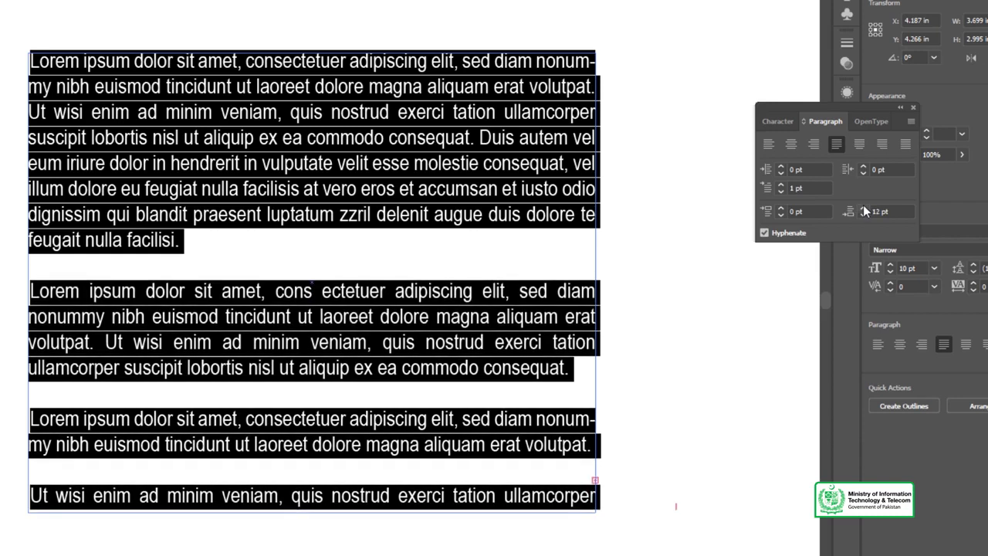
pyautogui.click(863, 209)
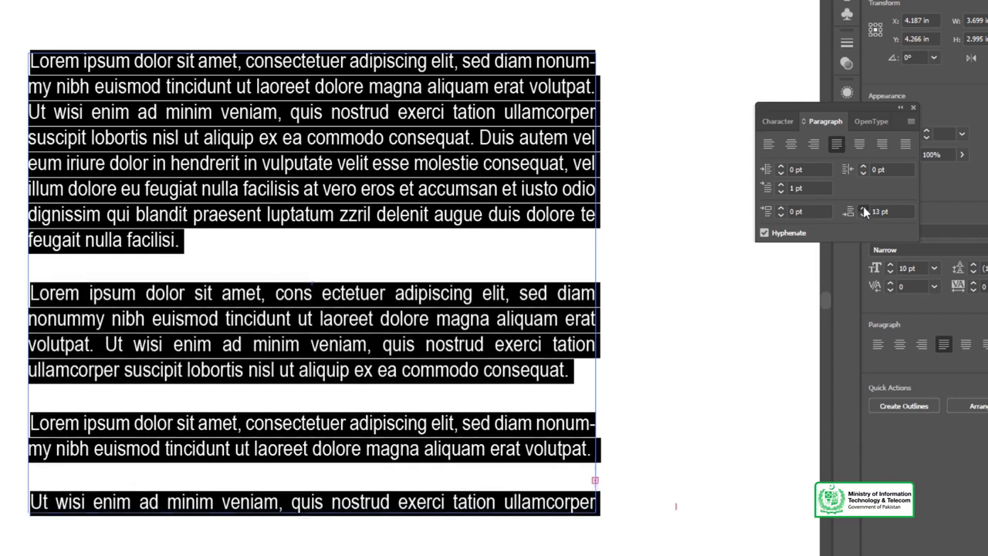
pyautogui.click(863, 209)
pyautogui.click(880, 212)
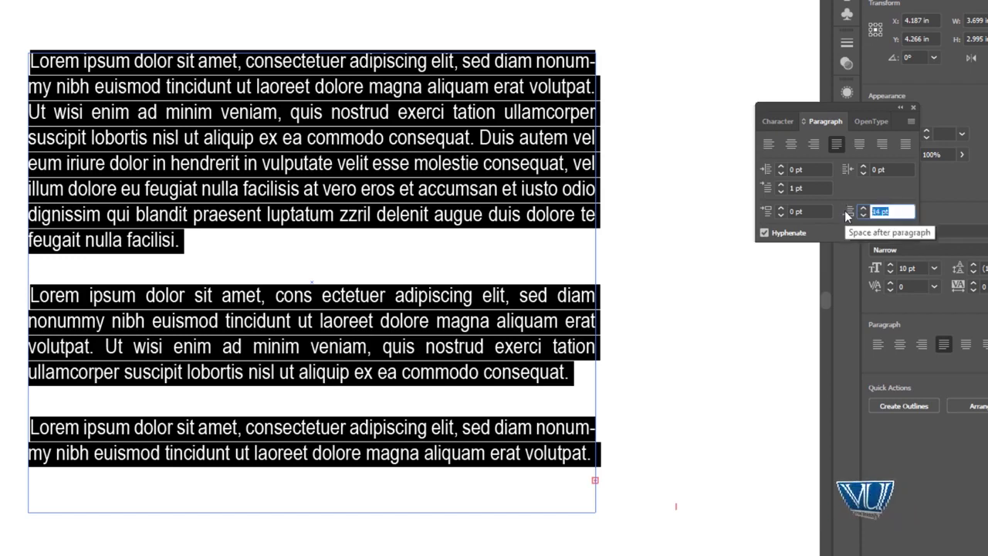
pyautogui.write('0')
pyautogui.press('Return')
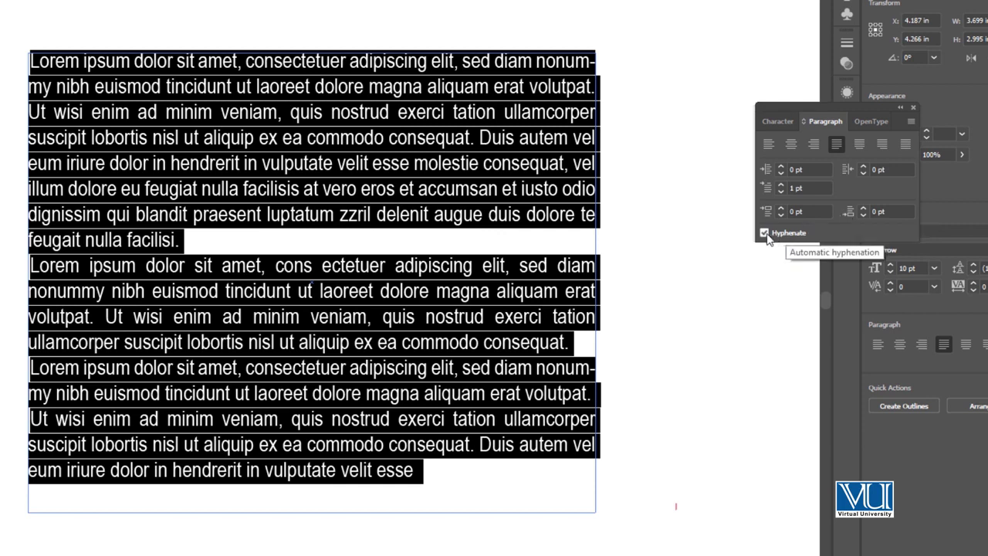
# Step: Select all the lorem ipsum text and set its font size to 14 pt
pyautogui.click(495, 266)
pyautogui.click(778, 121)
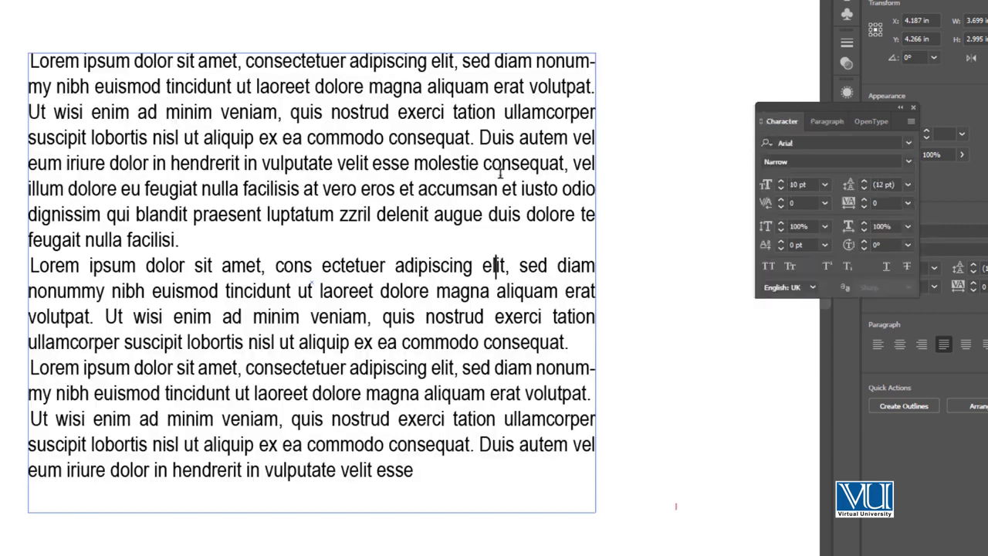
pyautogui.hotkey('ctrl', 'a')
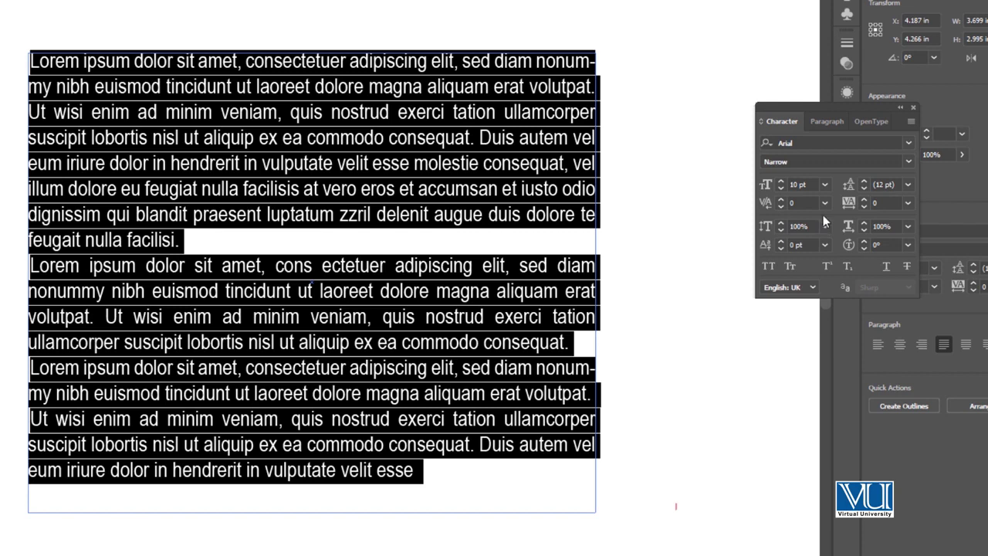
pyautogui.click(824, 185)
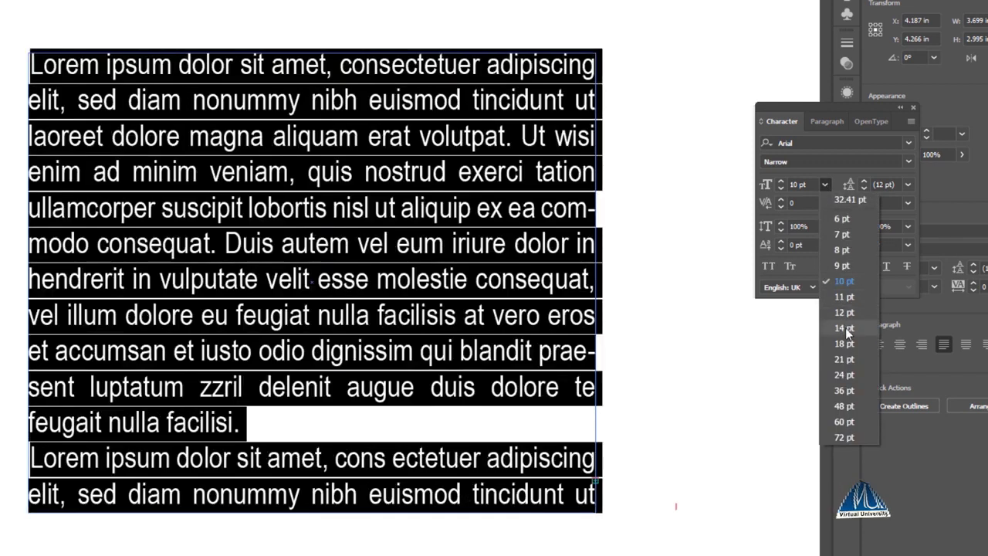
pyautogui.click(844, 334)
# Step: Compare line breaks with hyphenation on and off, leaving automatic hyphenation switched off
pyautogui.click(824, 121)
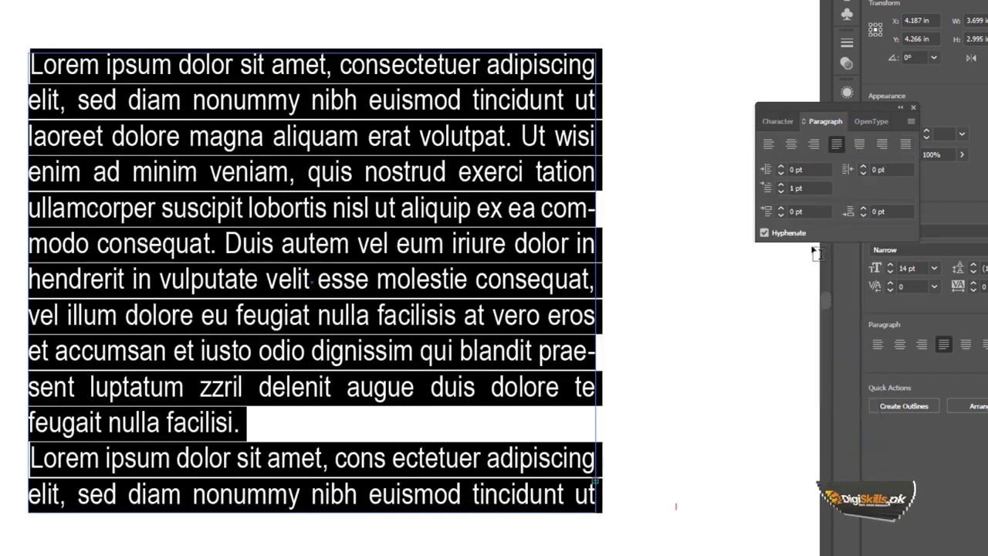
pyautogui.click(765, 233)
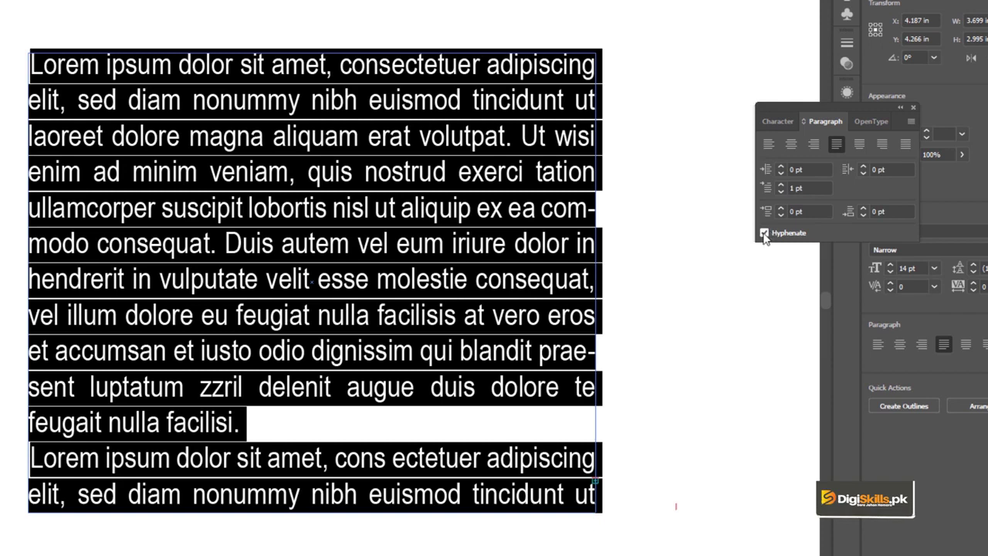
pyautogui.click(765, 233)
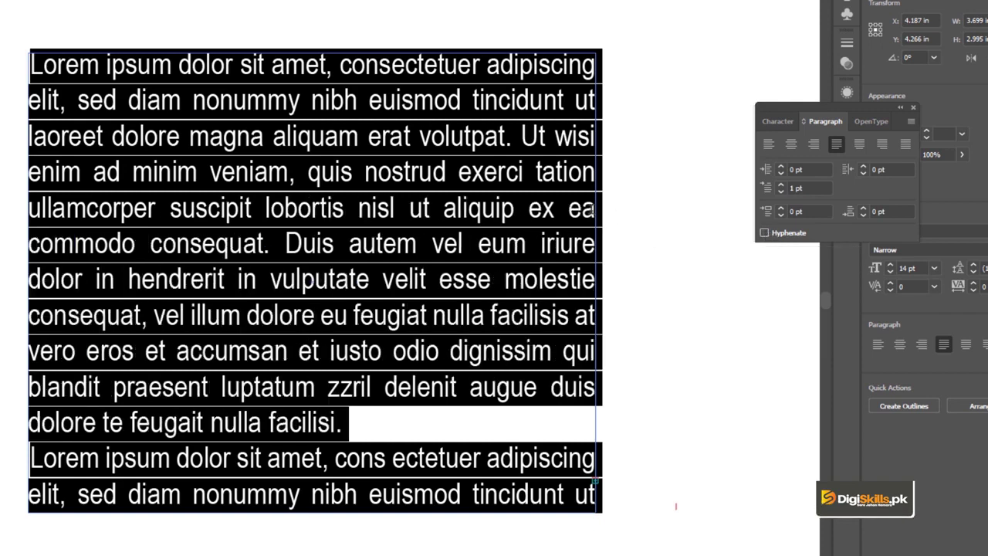
pyautogui.click(764, 233)
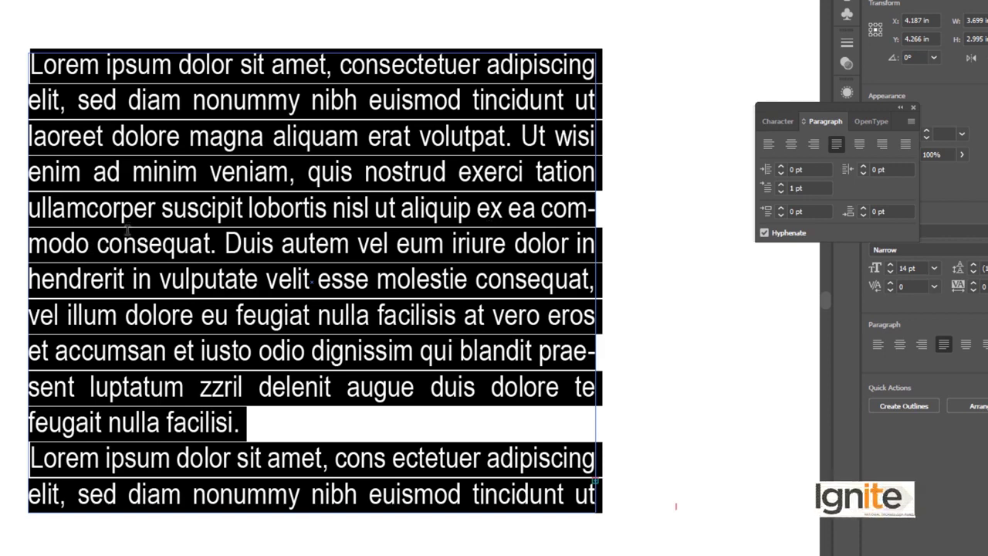
pyautogui.click(89, 245)
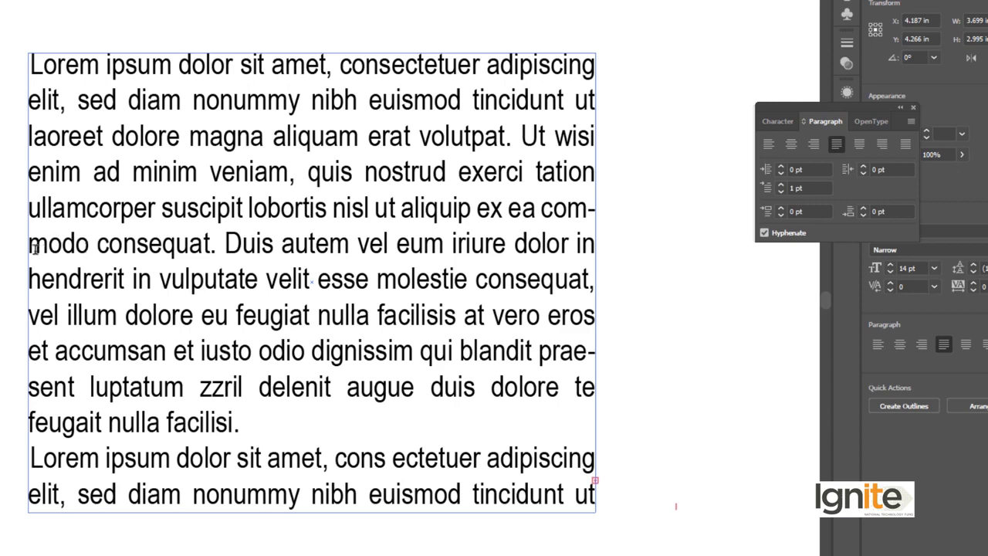
pyautogui.hotkey('ctrl', 'a')
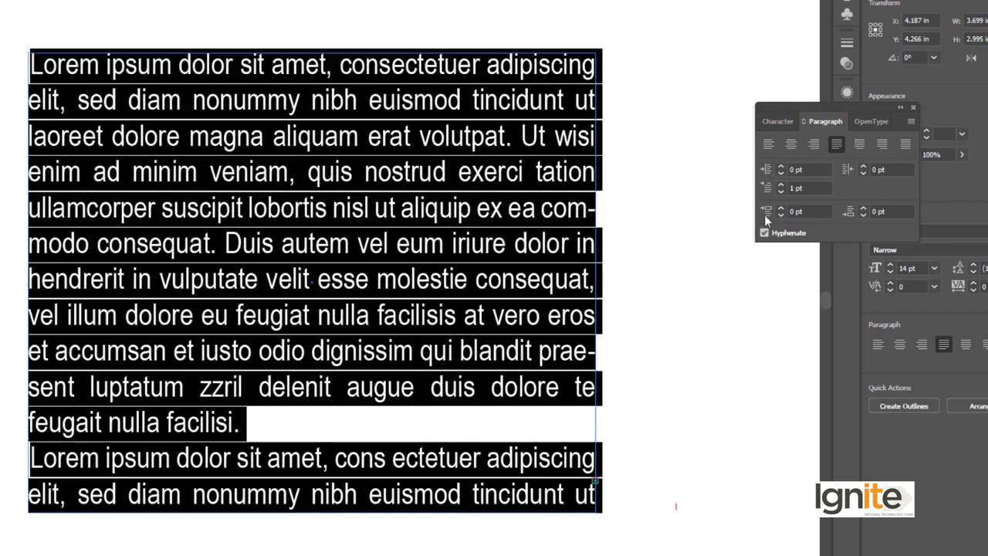
pyautogui.click(765, 232)
pyautogui.click(538, 224)
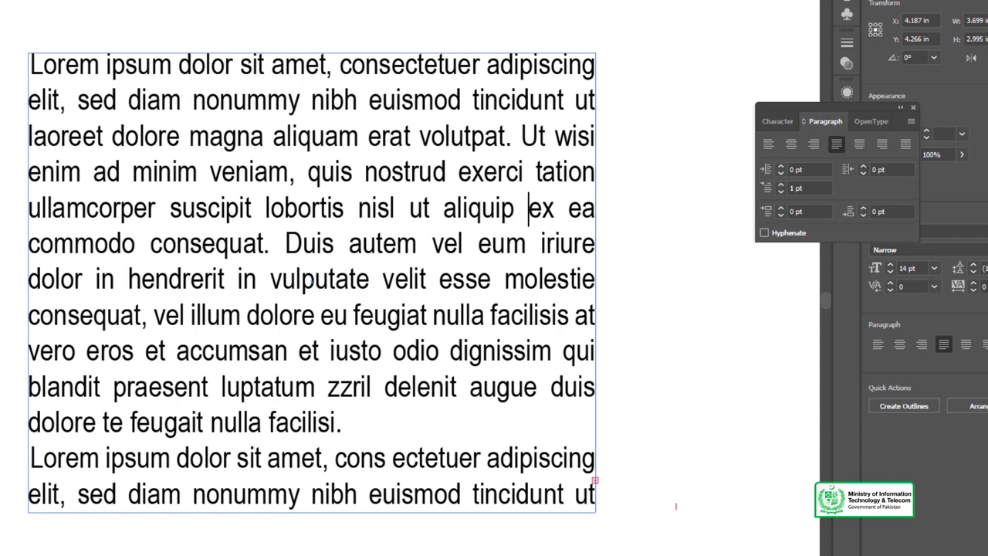
pyautogui.press('Escape')
pyautogui.click(70, 65)
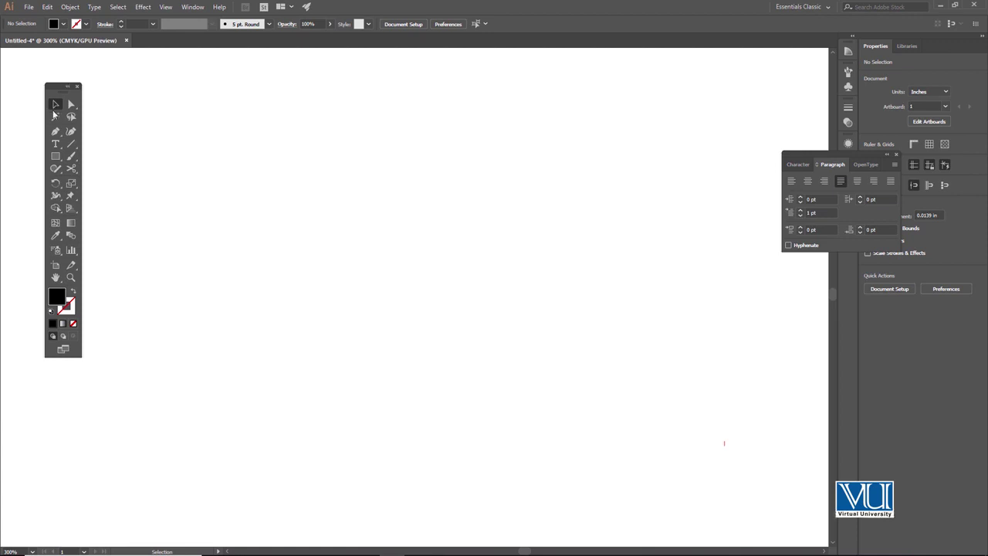
pyautogui.click(56, 143)
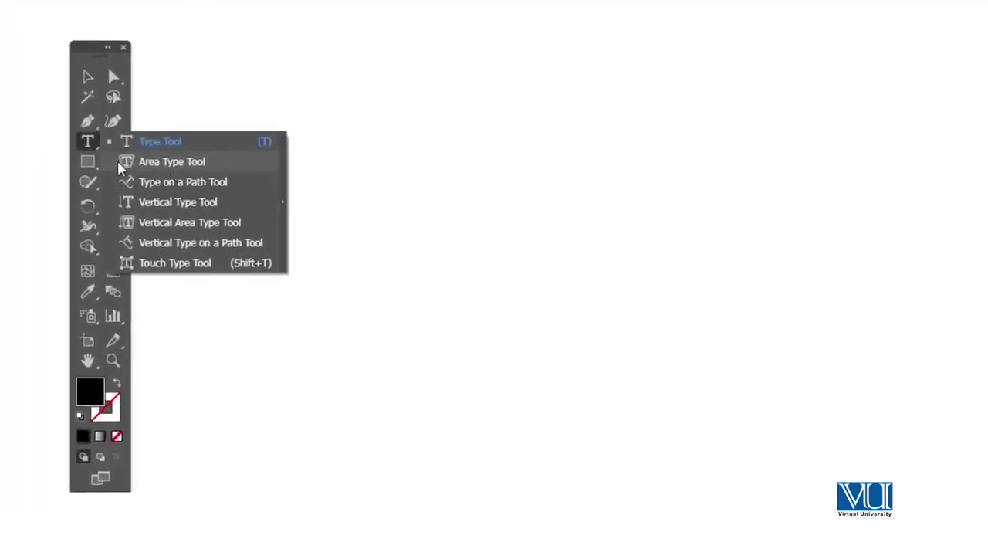
# Step: Draw a roughly 1.33 in square near the canvas centre and pick the Area Type Tool
pyautogui.click(86, 142)
pyautogui.click(99, 142)
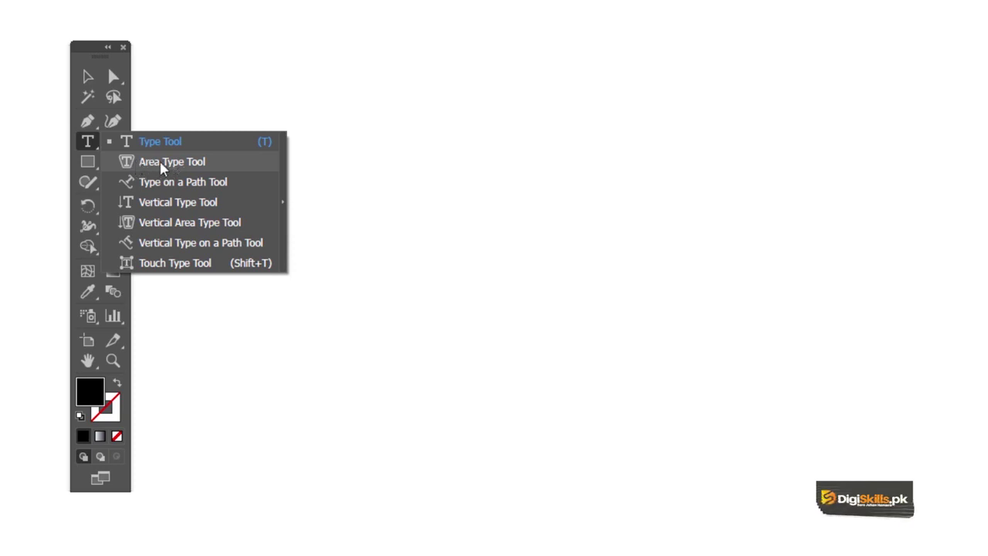
pyautogui.click(90, 146)
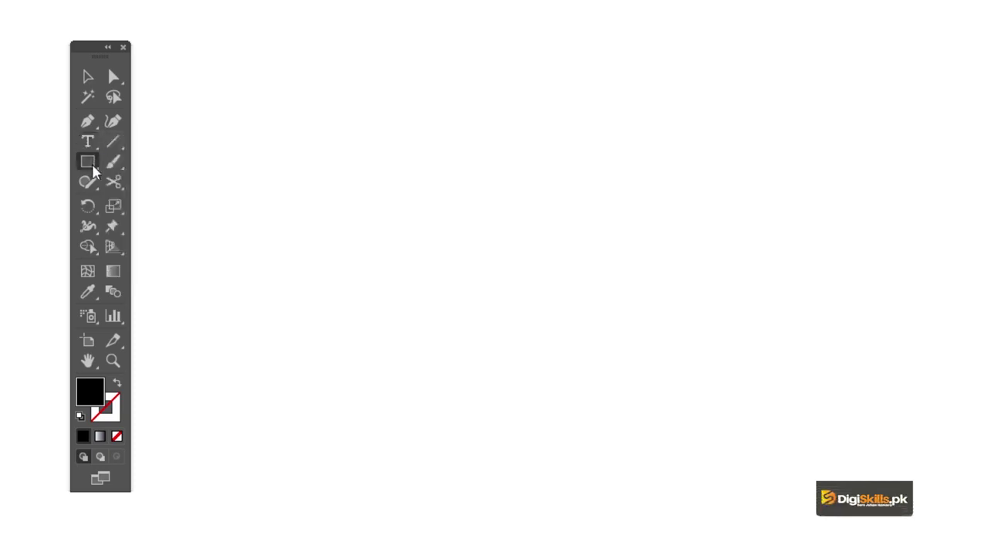
pyautogui.click(88, 161)
pyautogui.click(143, 160)
pyautogui.moveTo(516, 189); pyautogui.dragTo(759, 316)
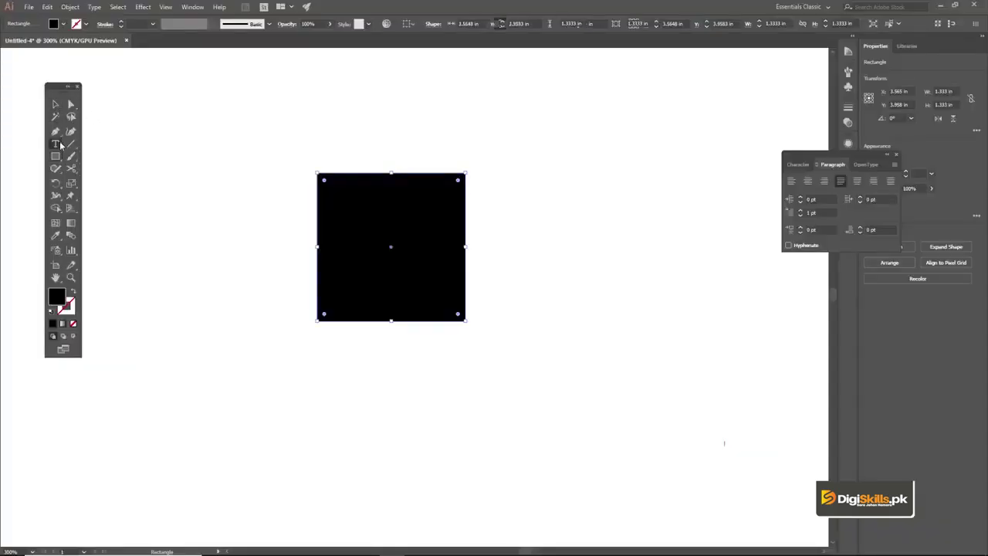
pyautogui.click(60, 144)
pyautogui.click(112, 158)
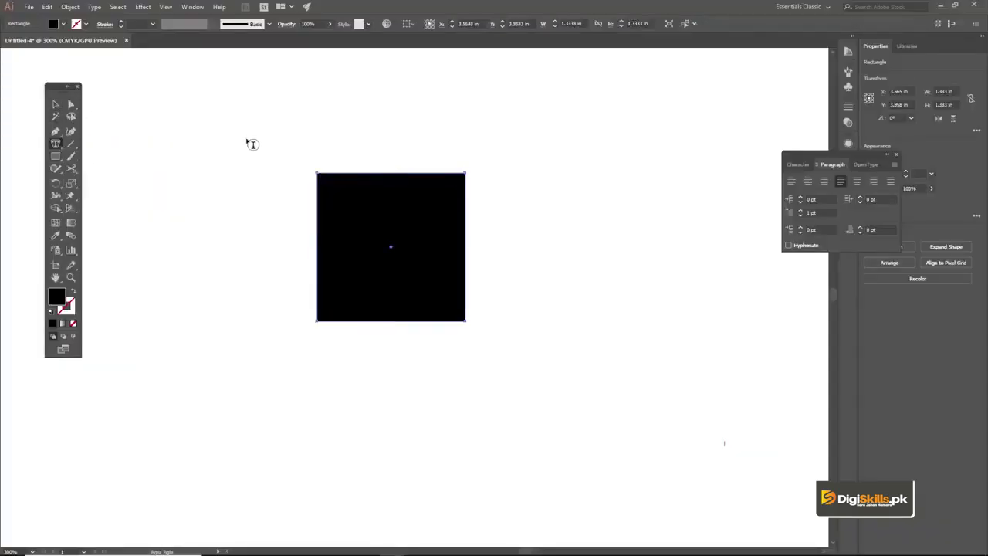
# Step: Fill the square with lorem ipsum placeholder text and select the text frame
pyautogui.click(344, 173)
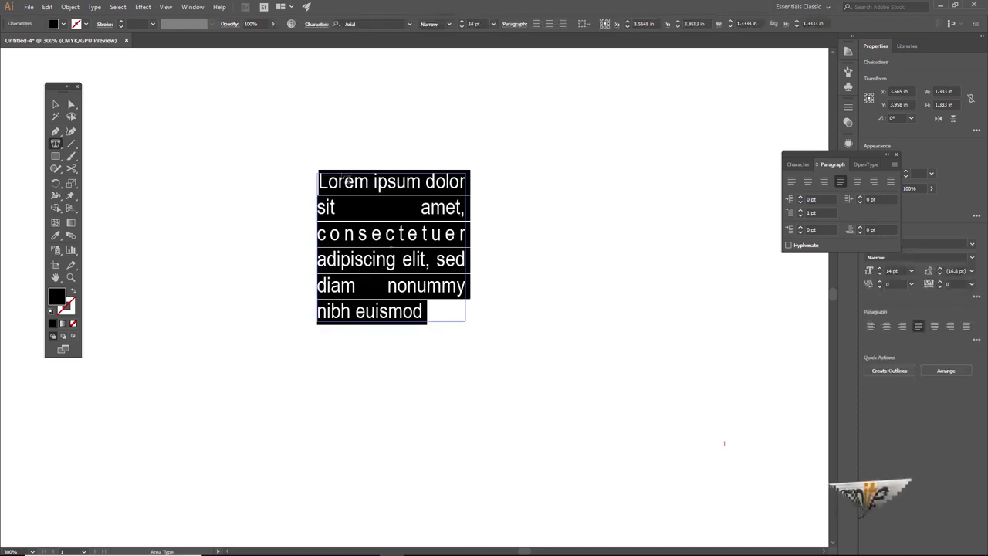
pyautogui.press('Escape')
pyautogui.click(231, 112)
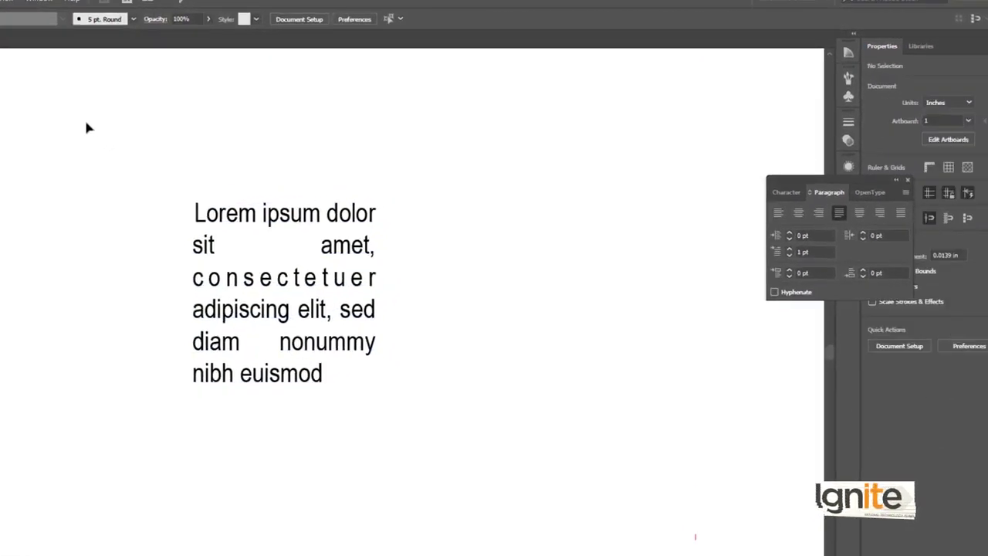
pyautogui.click(131, 255)
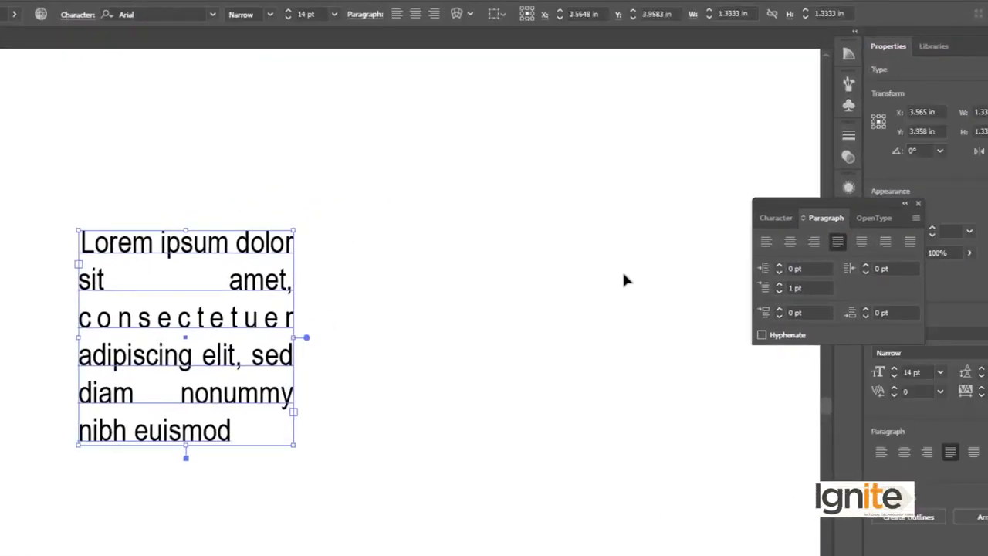
# Step: Compare left, justify-last-left and justify-all alignments, finishing on Justify All Lines
pyautogui.click(766, 243)
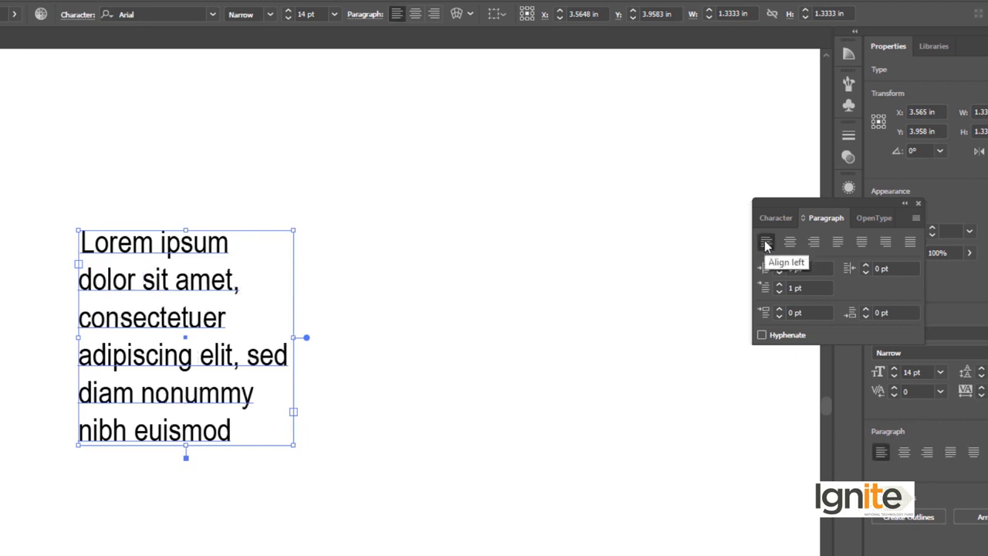
pyautogui.click(911, 242)
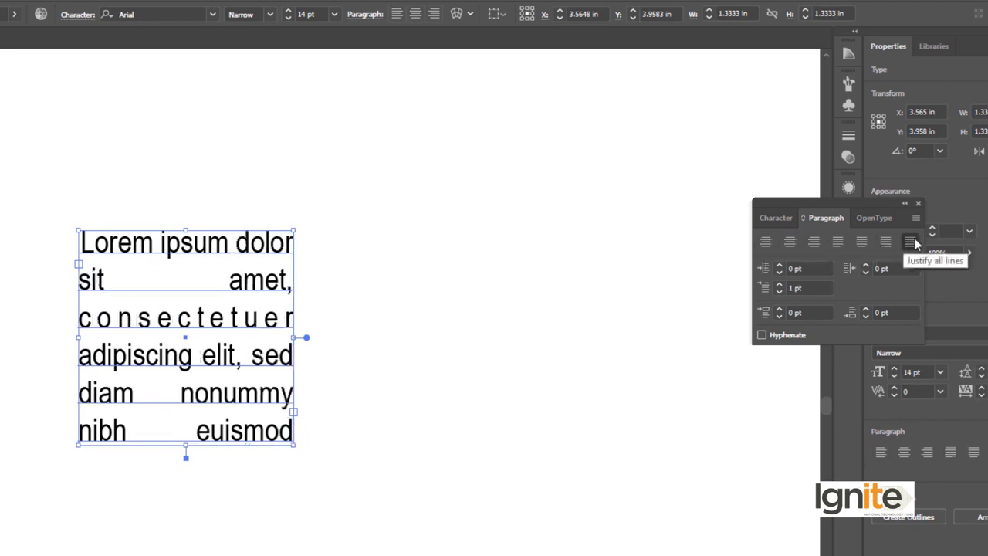
pyautogui.click(765, 244)
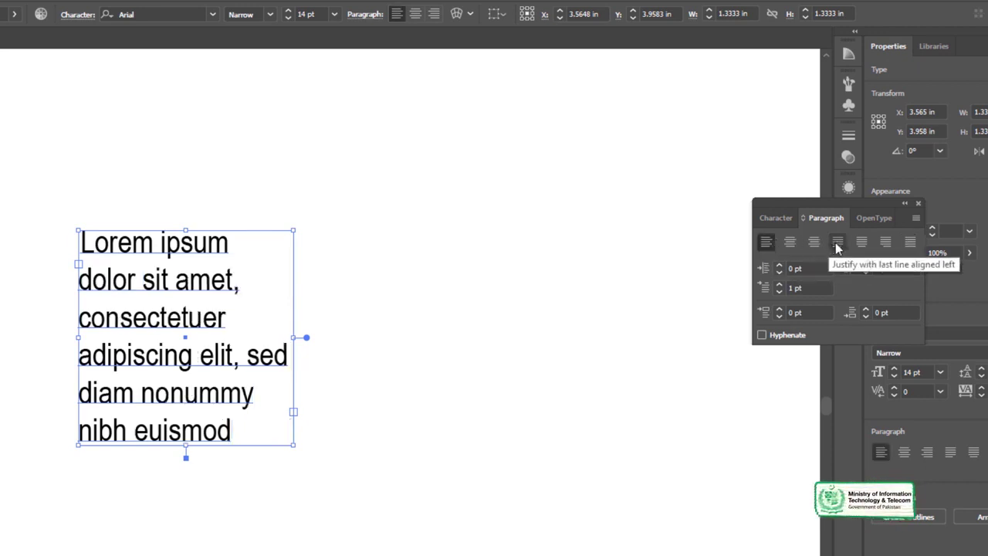
pyautogui.click(837, 243)
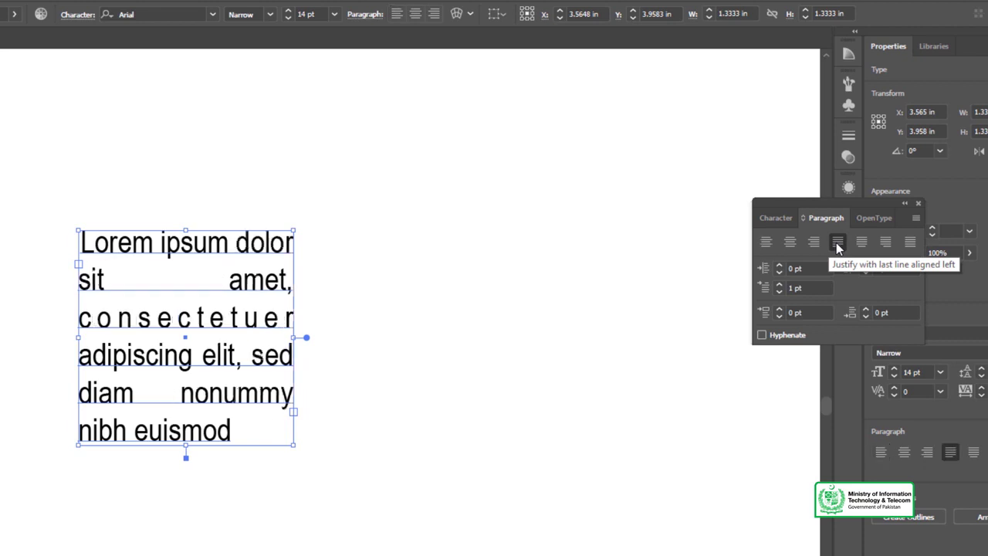
pyautogui.click(770, 246)
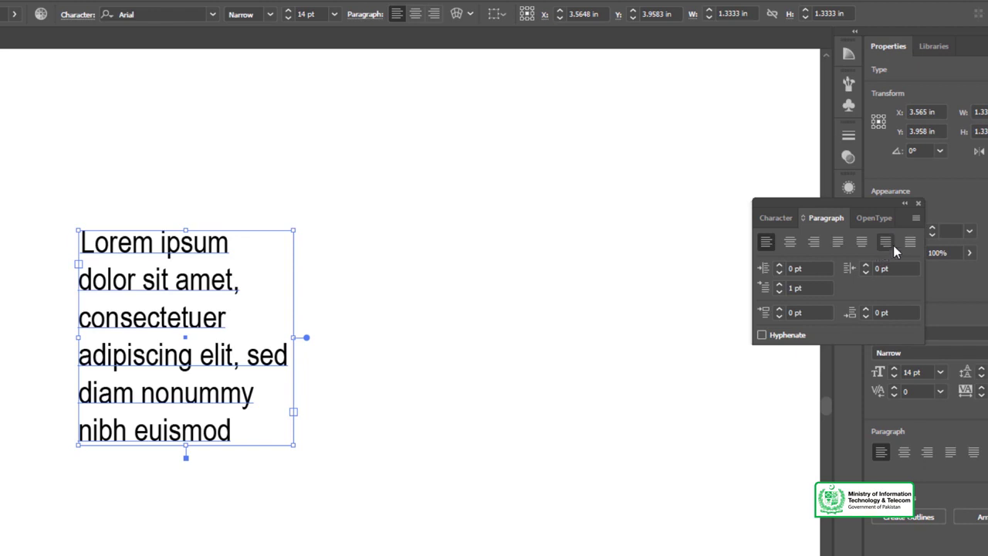
pyautogui.click(910, 244)
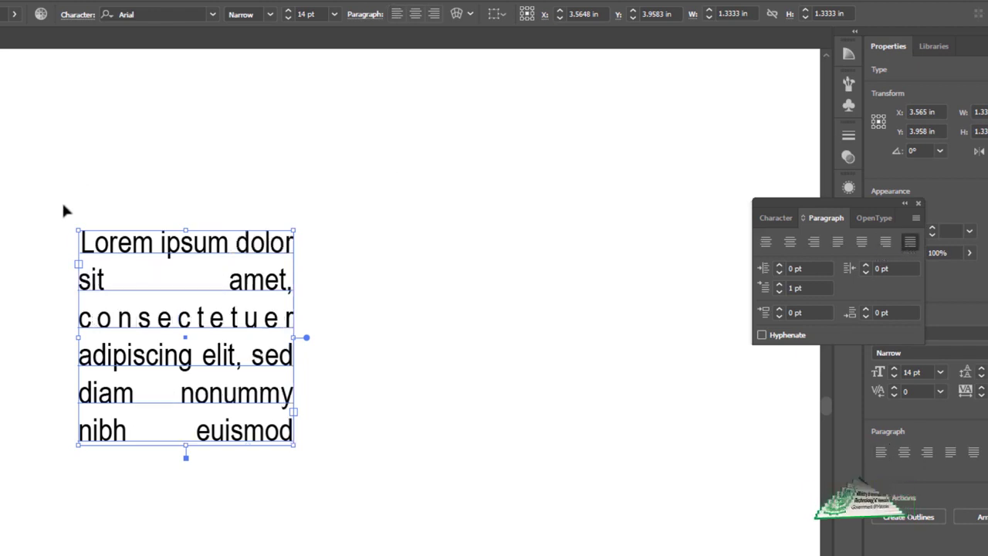
pyautogui.click(22, 223)
pyautogui.click(102, 247)
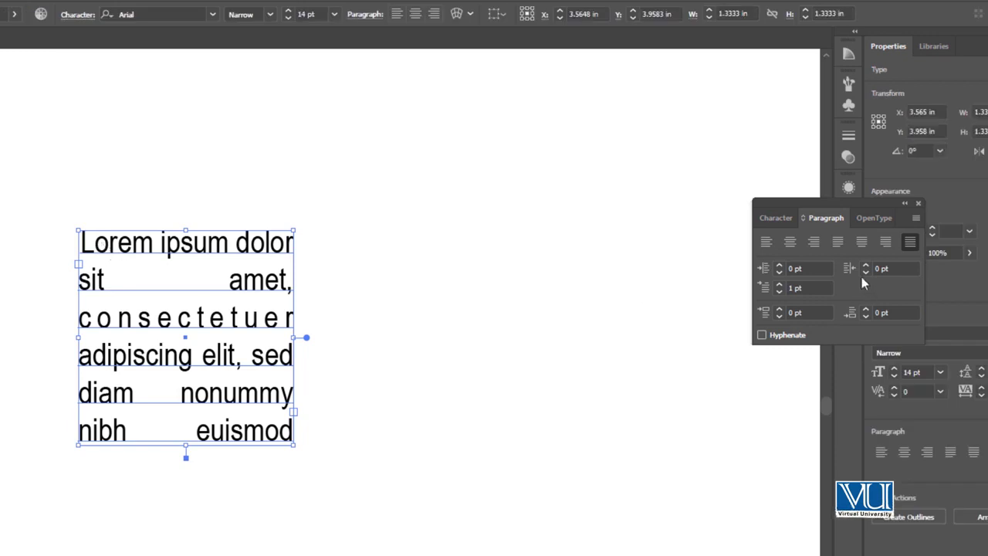
# Step: Reduce the lorem ipsum text size to 10 pt in the Character panel
pyautogui.click(789, 220)
pyautogui.click(913, 284)
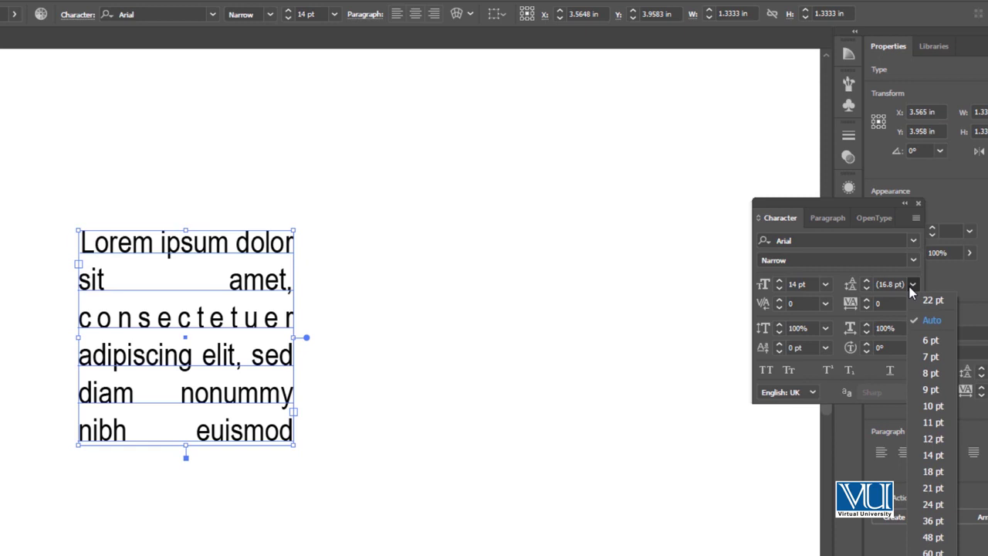
pyautogui.click(933, 327)
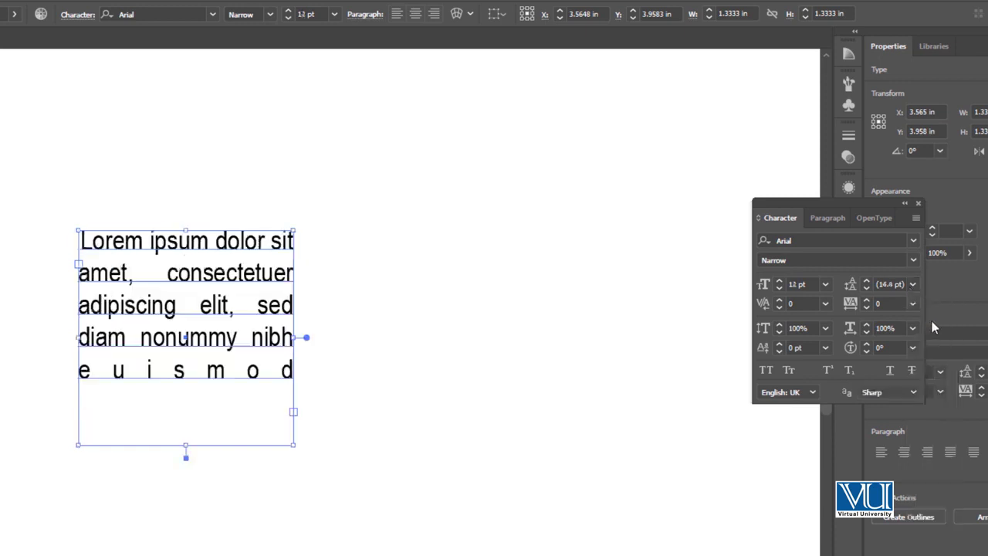
pyautogui.click(826, 285)
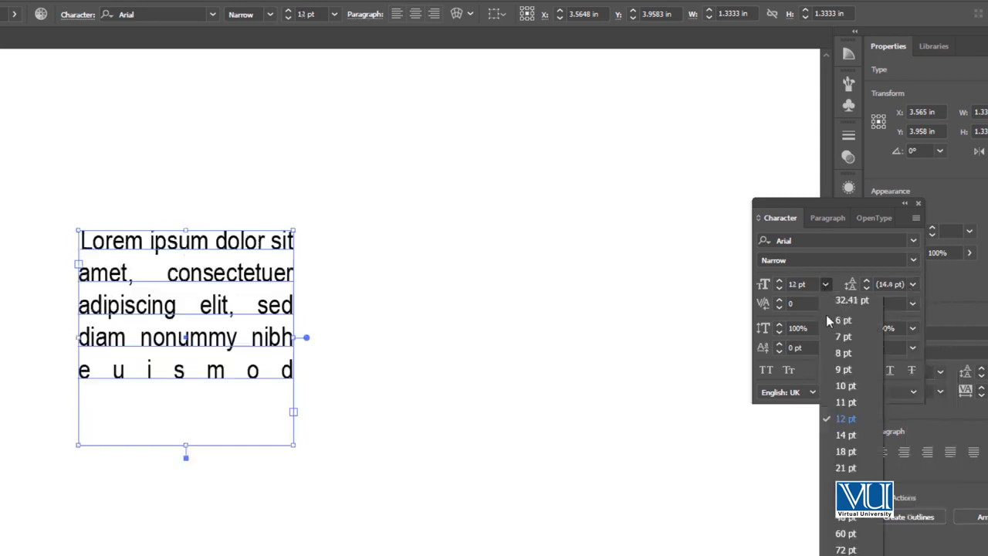
pyautogui.click(846, 385)
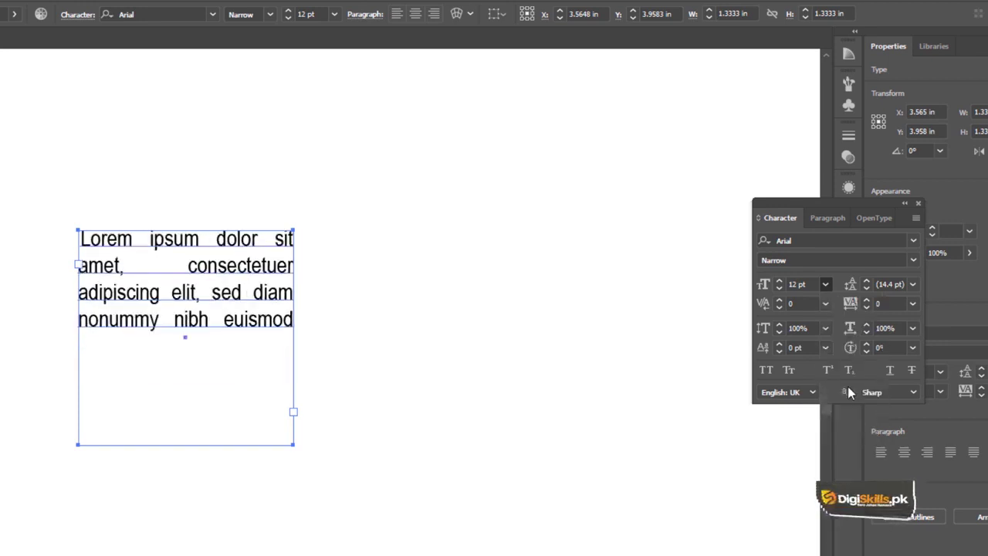
pyautogui.click(245, 332)
# Step: Paste another copy of the paragraph after 'euismod' so justified text fills the square
pyautogui.press('t')
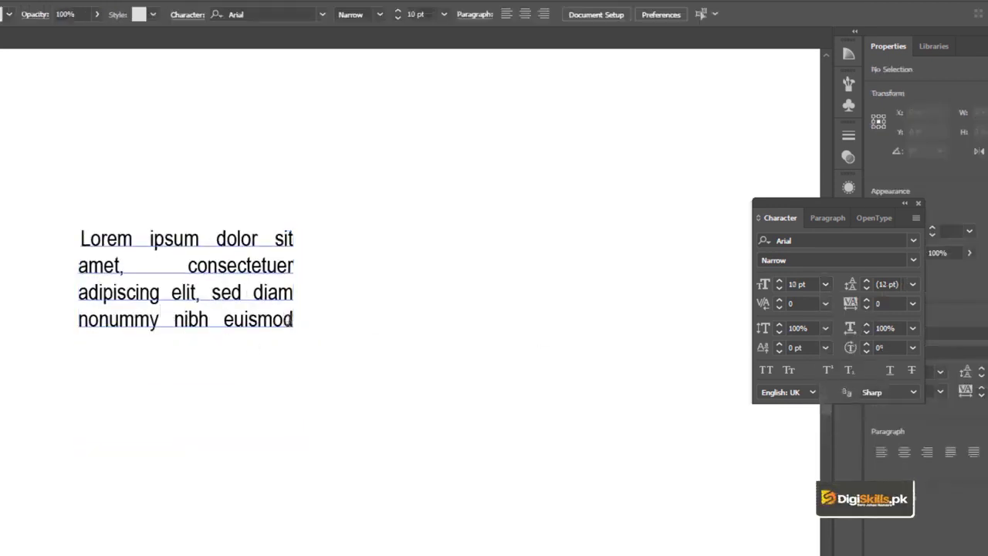
pyautogui.click(293, 320)
pyautogui.hotkey('ctrl', 'a')
pyautogui.hotkey('ctrl', 'c')
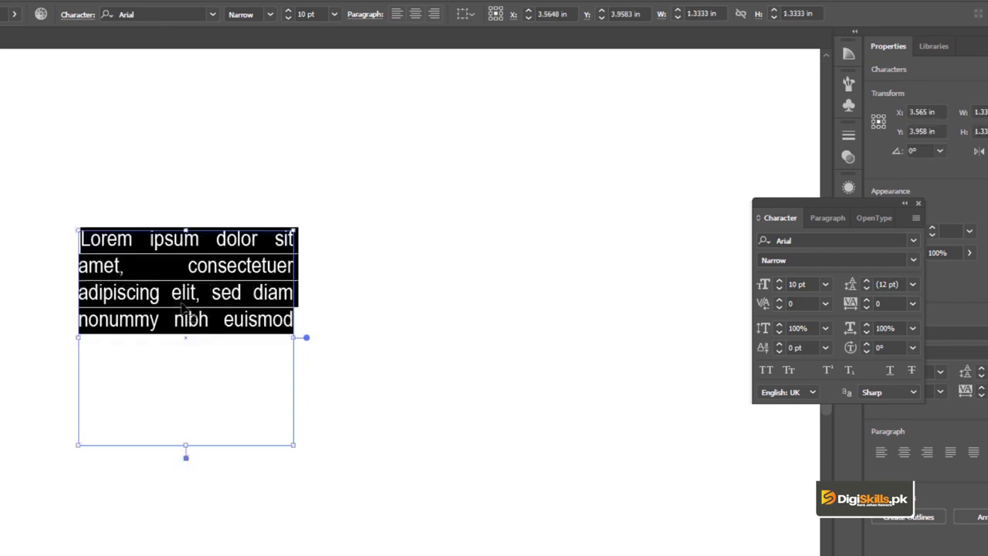
pyautogui.click(296, 322)
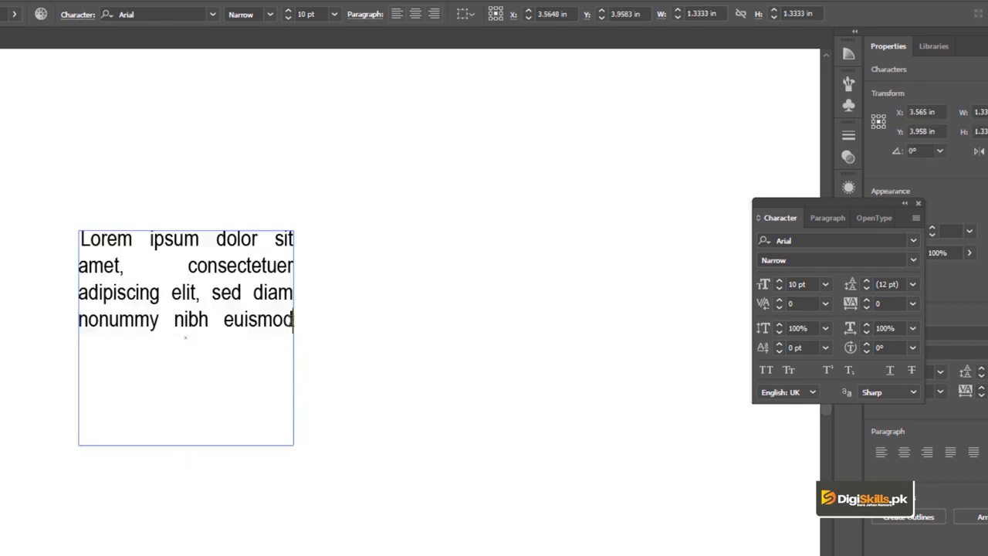
pyautogui.hotkey('ctrl', 'v')
pyautogui.press('Escape')
pyautogui.hotkey('ctrl', 'shift', 'a')
pyautogui.click(158, 242)
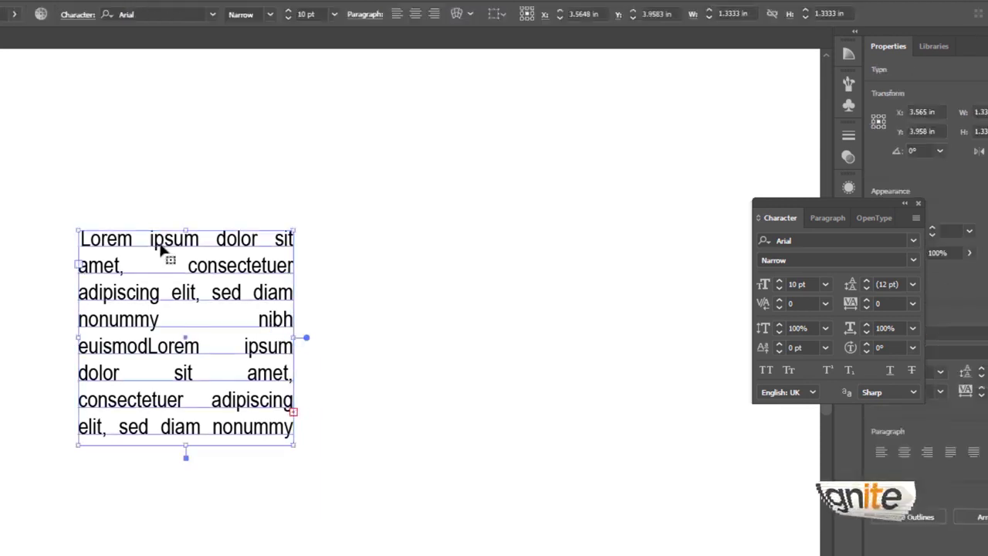
pyautogui.click(141, 190)
pyautogui.click(199, 245)
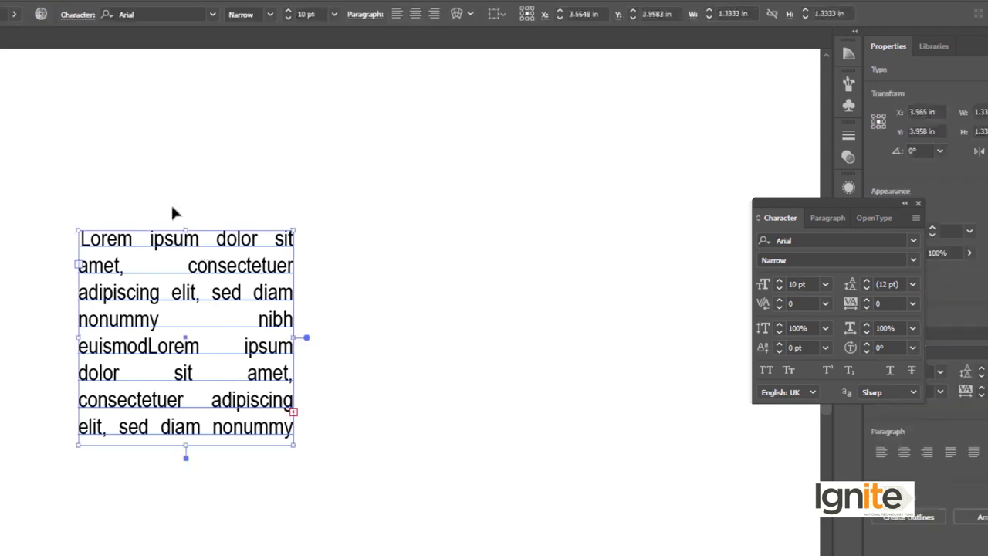
pyautogui.click(174, 210)
pyautogui.click(185, 228)
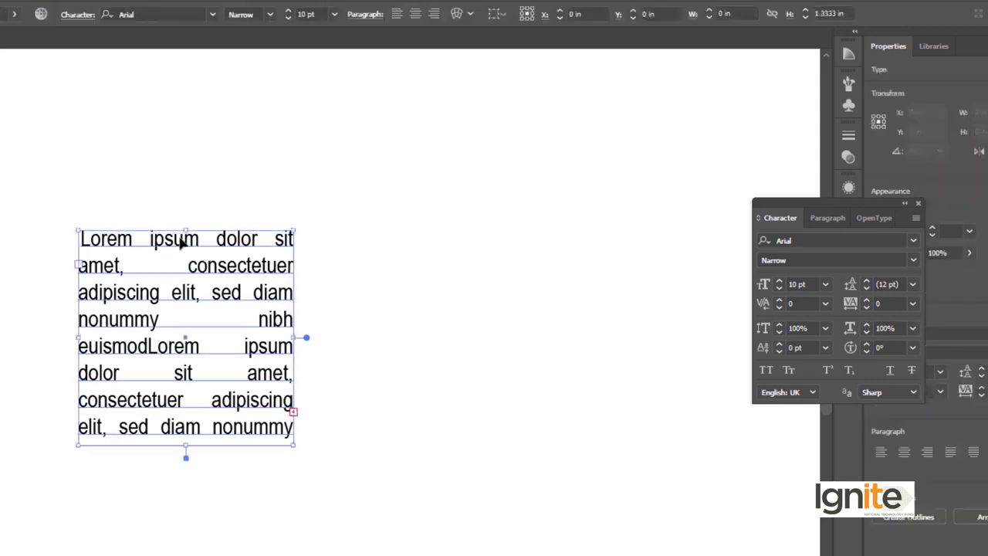
pyautogui.click(225, 223)
# Step: Draw a closed Pen-tool shape whose top-left edge curves upward
pyautogui.press('p')
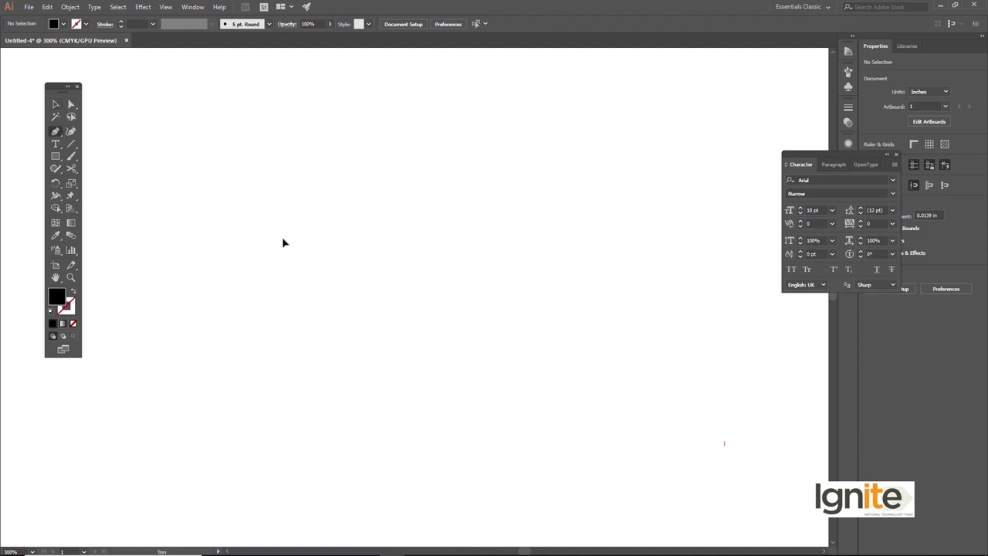
pyautogui.click(238, 313)
pyautogui.moveTo(299, 210)
pyautogui.mouseDown()
pyautogui.moveTo(302, 133)
pyautogui.moveTo(300, 211)
pyautogui.mouseUp()
pyautogui.click(454, 209)
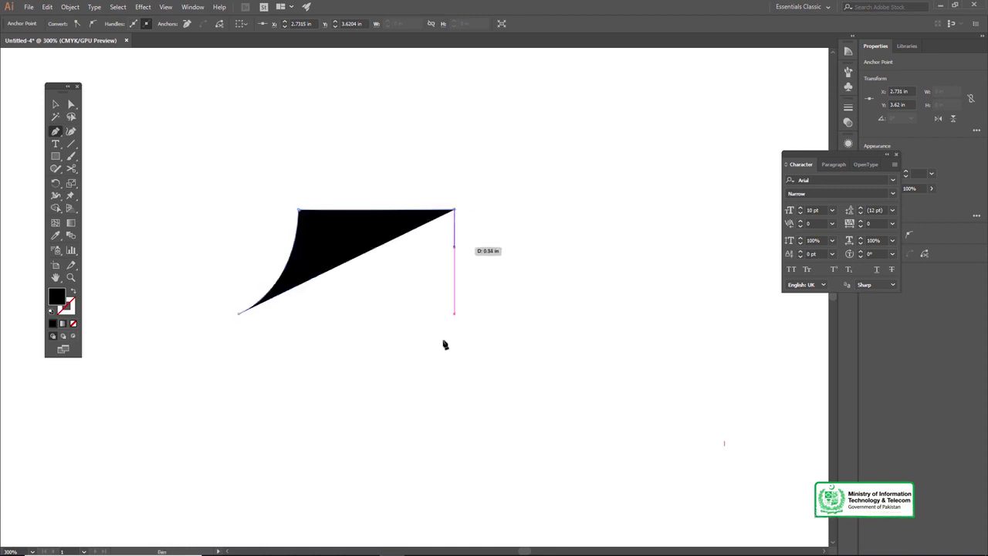
pyautogui.click(454, 447)
pyautogui.click(239, 447)
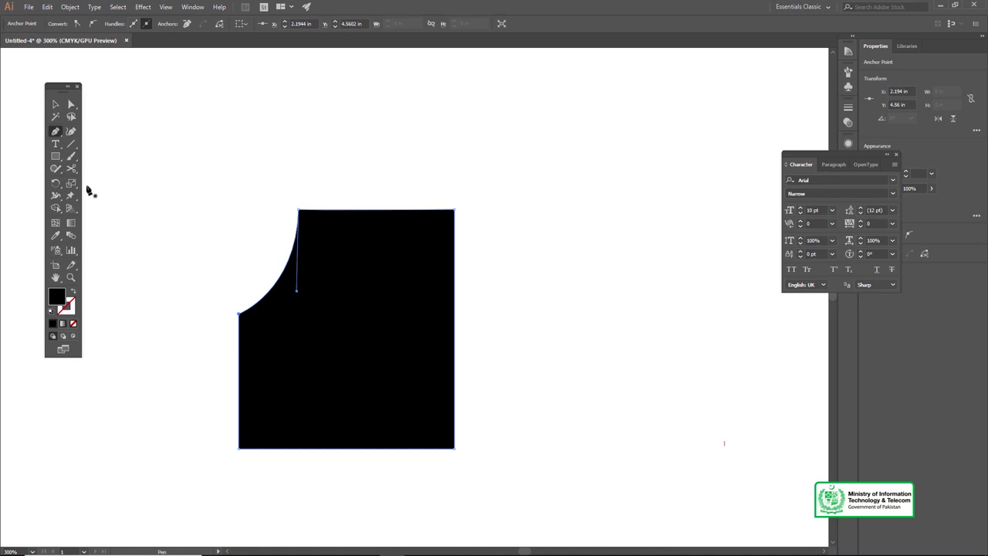
# Step: Fill the curved shape with placeholder area text and zoom in to 400%
pyautogui.click(60, 147)
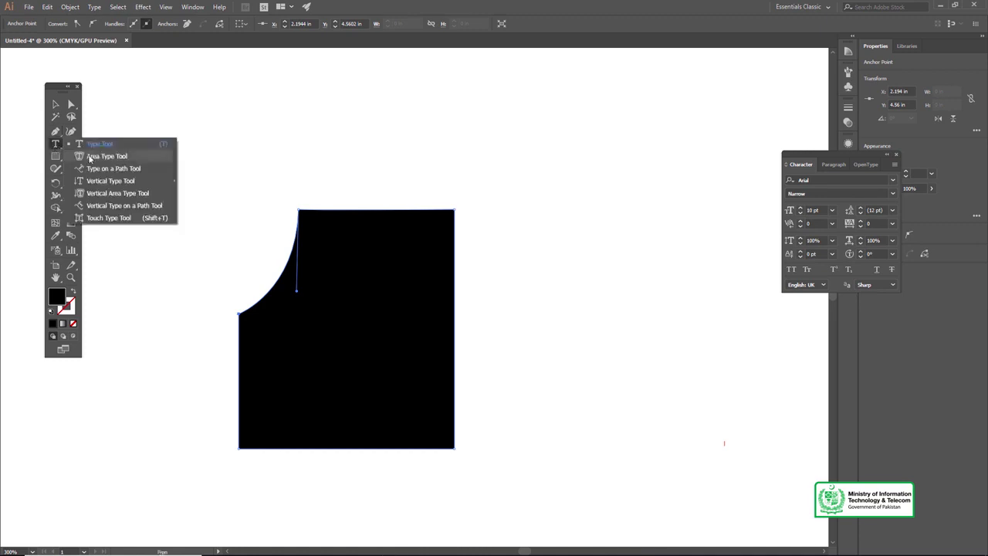
pyautogui.click(90, 159)
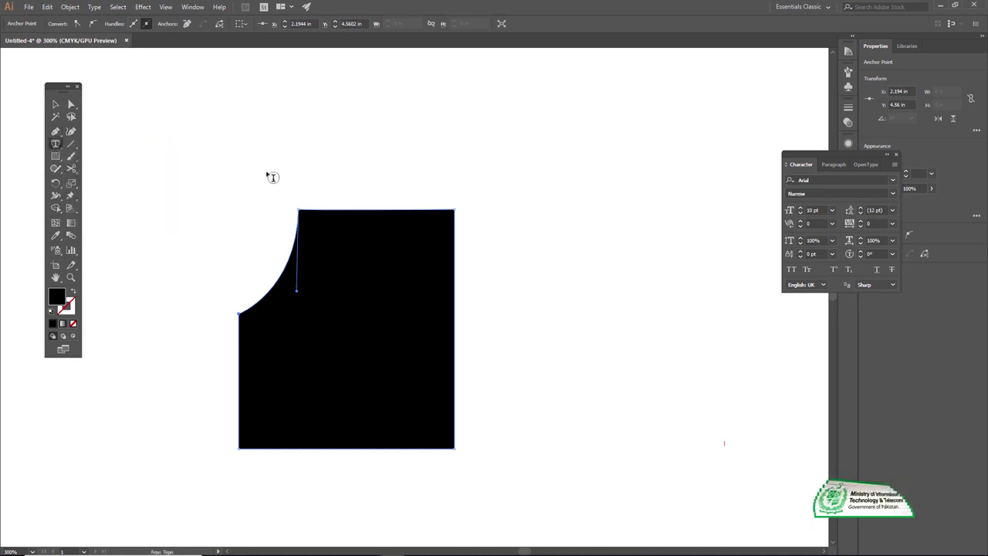
pyautogui.click(338, 211)
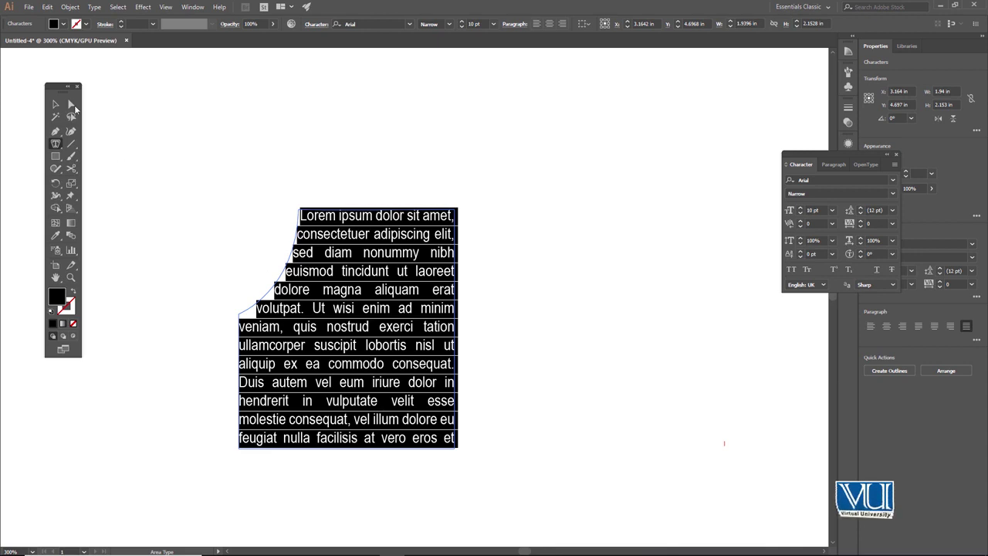
pyautogui.click(56, 103)
pyautogui.click(204, 153)
pyautogui.press('z')
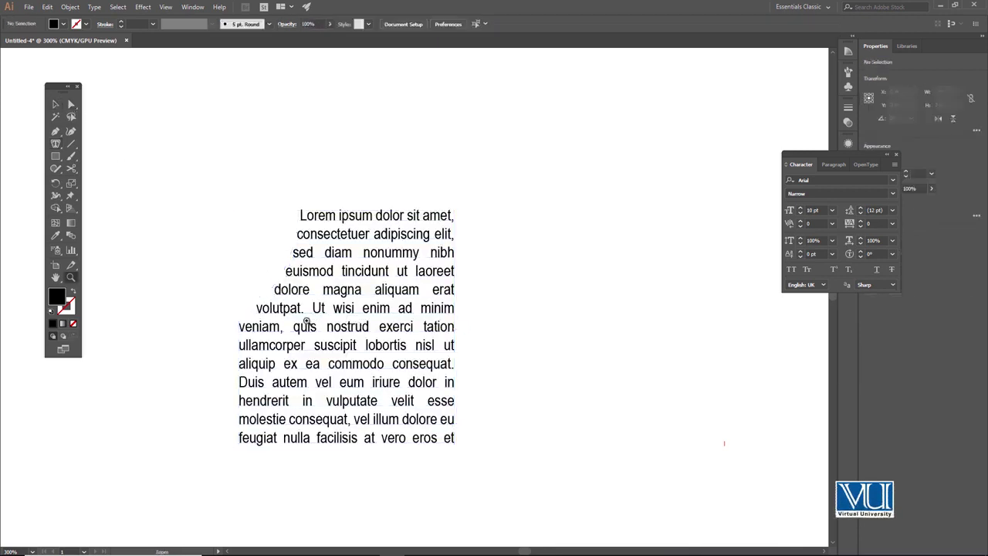
pyautogui.click(307, 321)
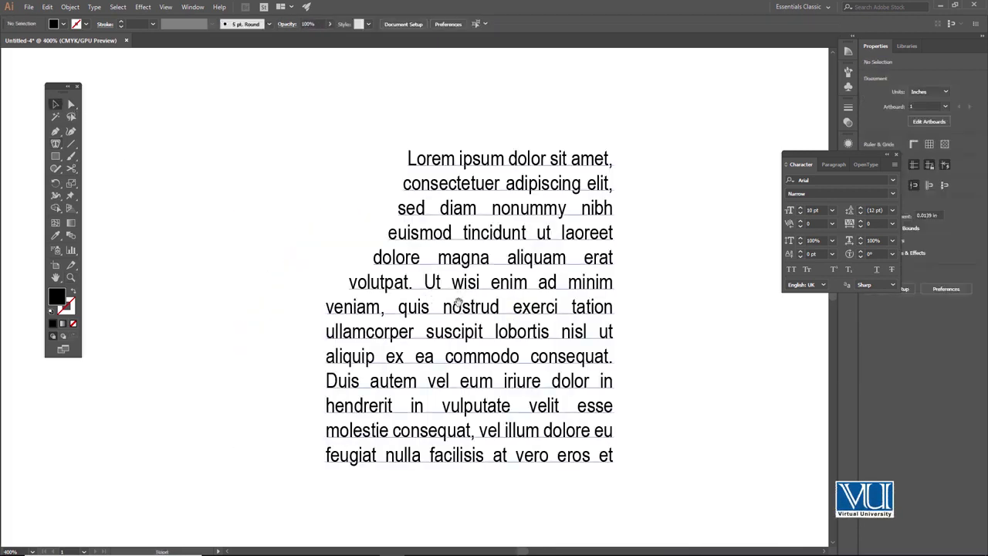
pyautogui.hscroll(2, 325, 193)
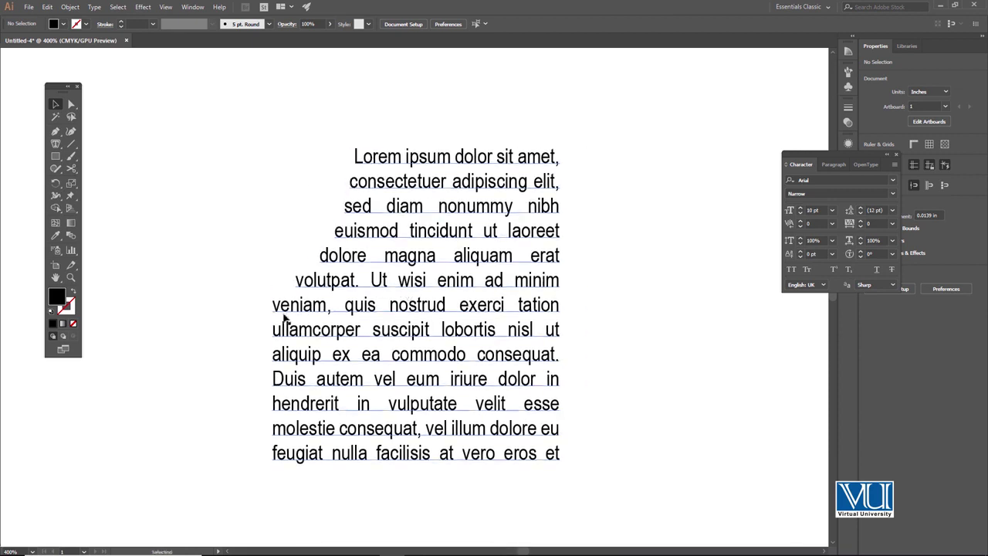
pyautogui.click(351, 283)
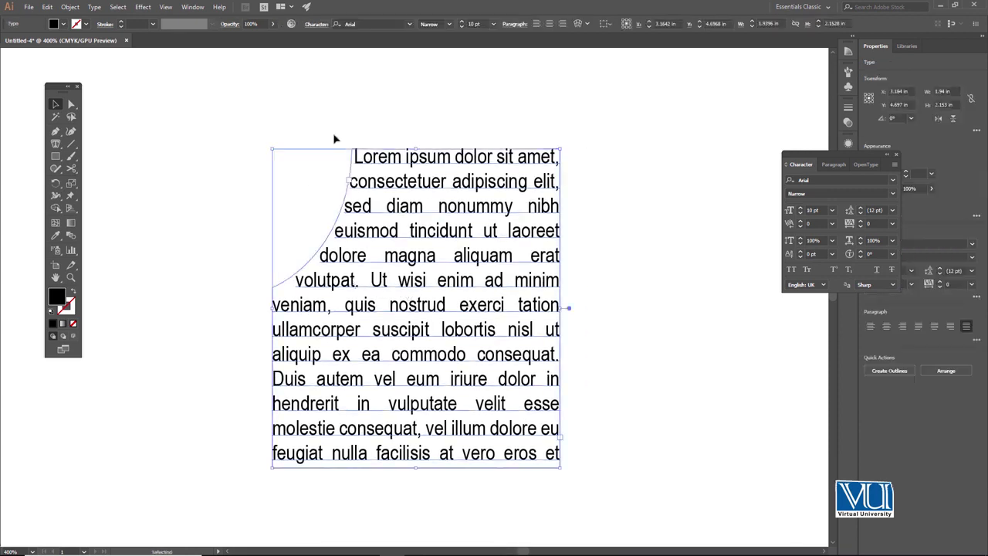
pyautogui.click(155, 164)
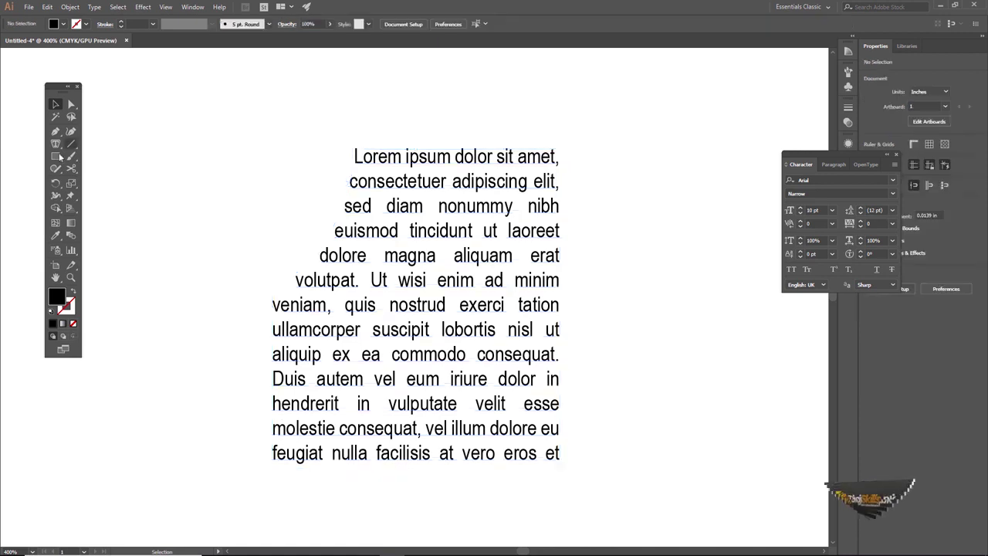
# Step: Draw a black circle beside the text, nudge it lower, then delete circle and text together
pyautogui.moveTo(59, 156); pyautogui.dragTo(96, 176)
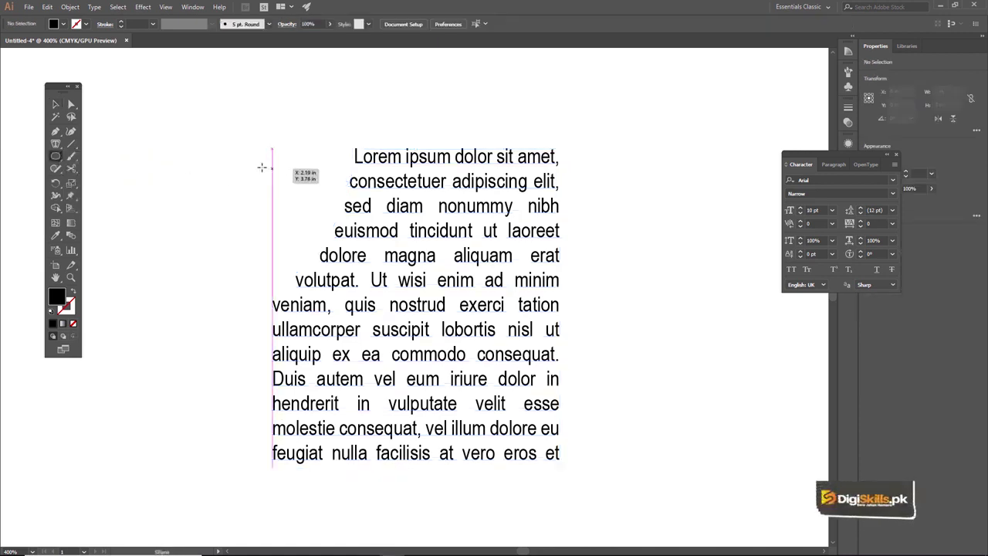
pyautogui.moveTo(278, 167); pyautogui.dragTo(332, 219)
pyautogui.press('v')
pyautogui.click(270, 102)
pyautogui.moveTo(304, 185); pyautogui.dragTo(304, 194)
pyautogui.click(279, 137)
pyautogui.moveTo(251, 124); pyautogui.dragTo(592, 357)
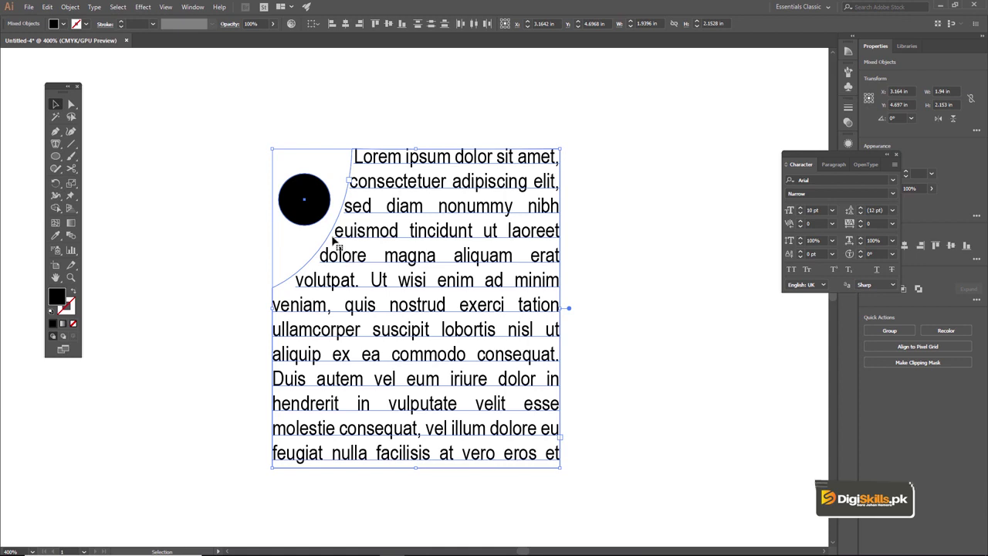
pyautogui.press('Delete')
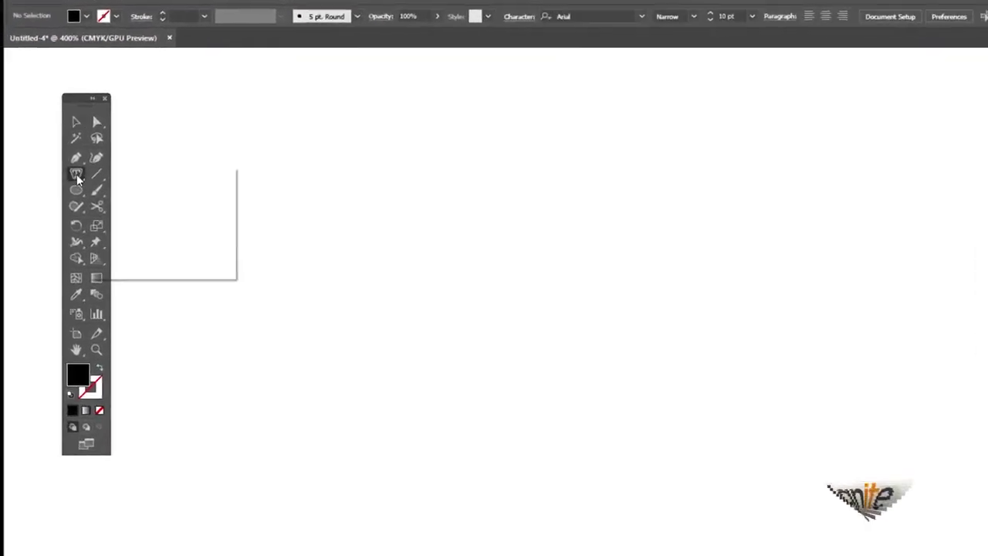
# Step: Draw an S-shaped path and give it a stroke instead of a fill
pyautogui.click(77, 180)
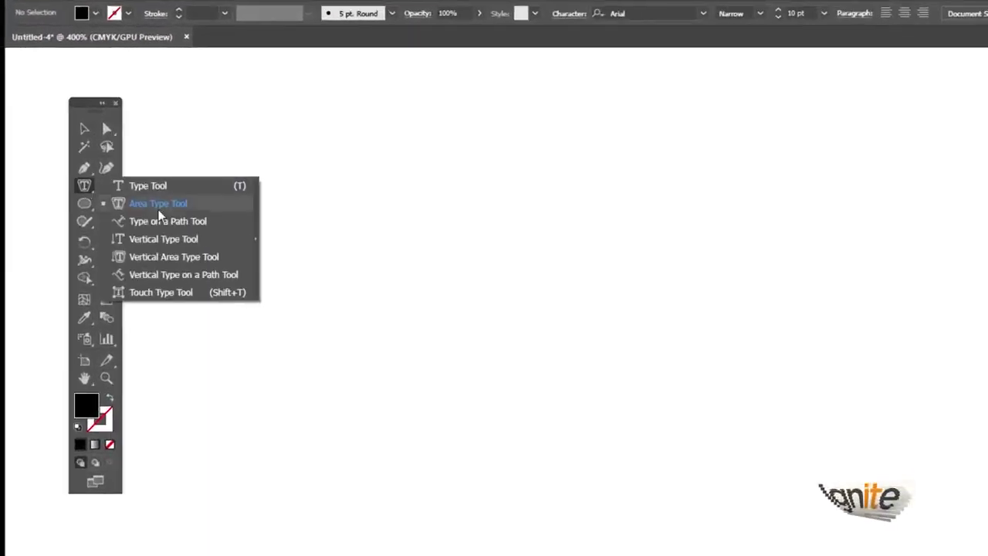
pyautogui.click(85, 191)
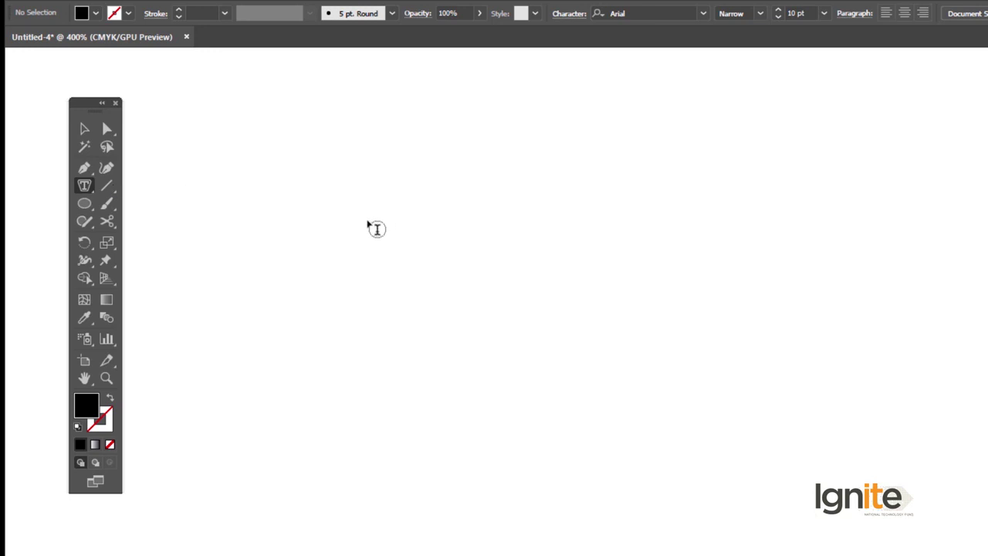
pyautogui.click(84, 133)
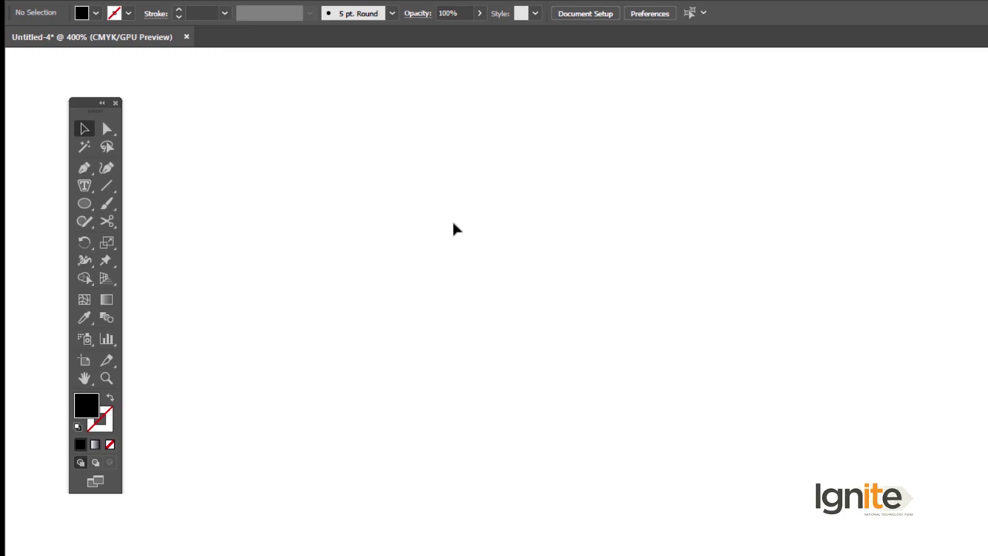
pyautogui.moveTo(604, 245); pyautogui.dragTo(656, 153)
pyautogui.moveTo(845, 245); pyautogui.dragTo(867, 270)
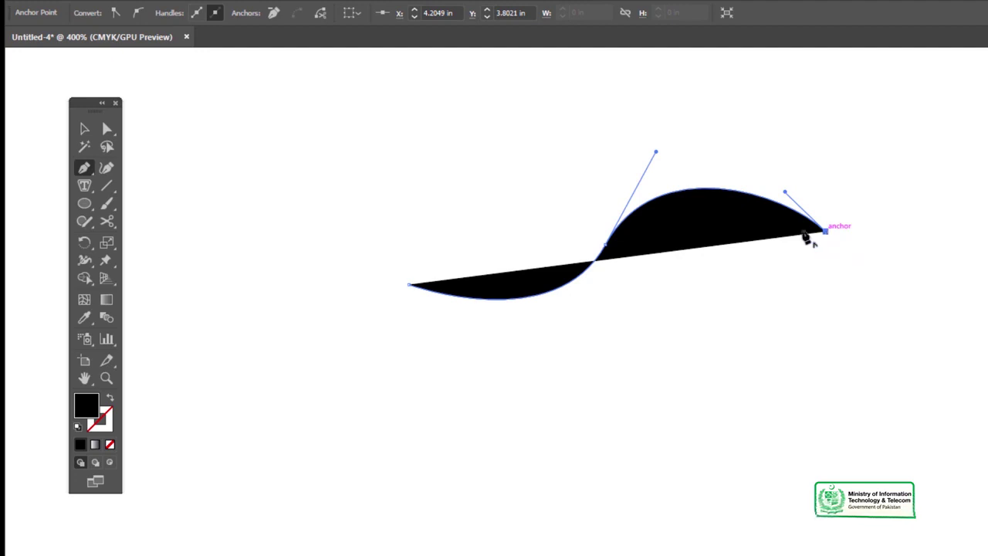
pyautogui.click(110, 399)
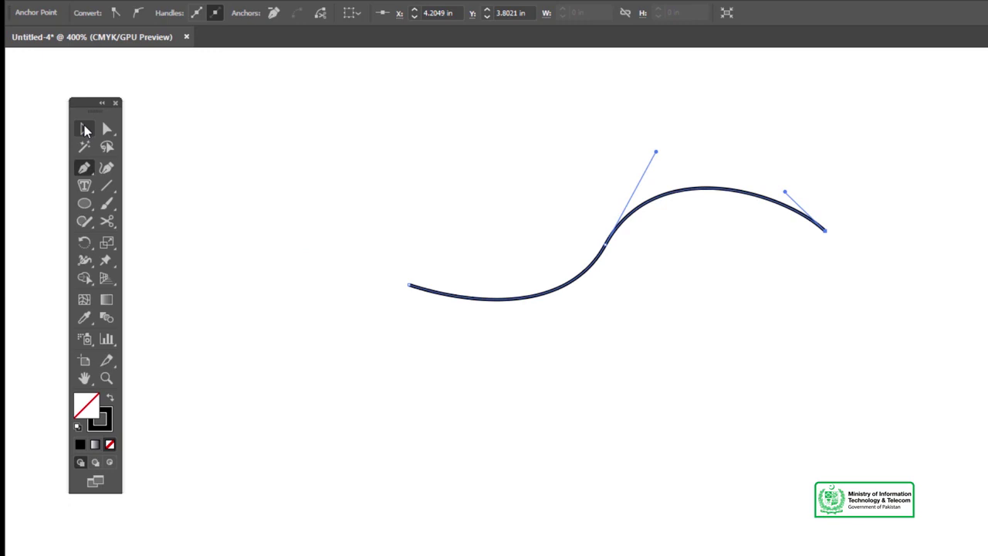
# Step: Zoom in and flow 10 pt Arial Narrow placeholder text along the S-curve with Type on a Path
pyautogui.click(85, 130)
pyautogui.click(179, 174)
pyautogui.scroll(1, 587, 262)
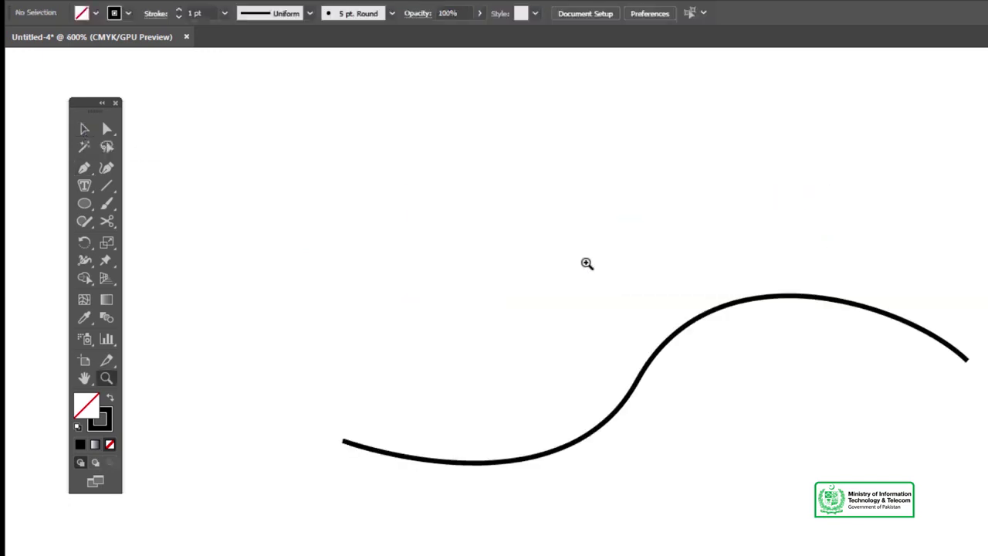
pyautogui.scroll(1, 640, 397)
pyautogui.click(573, 354)
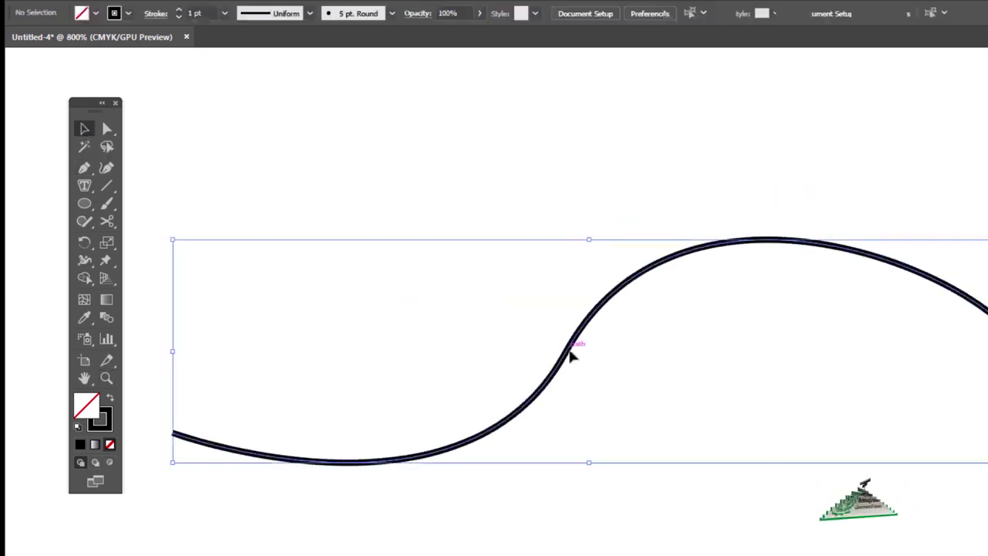
pyautogui.click(133, 272)
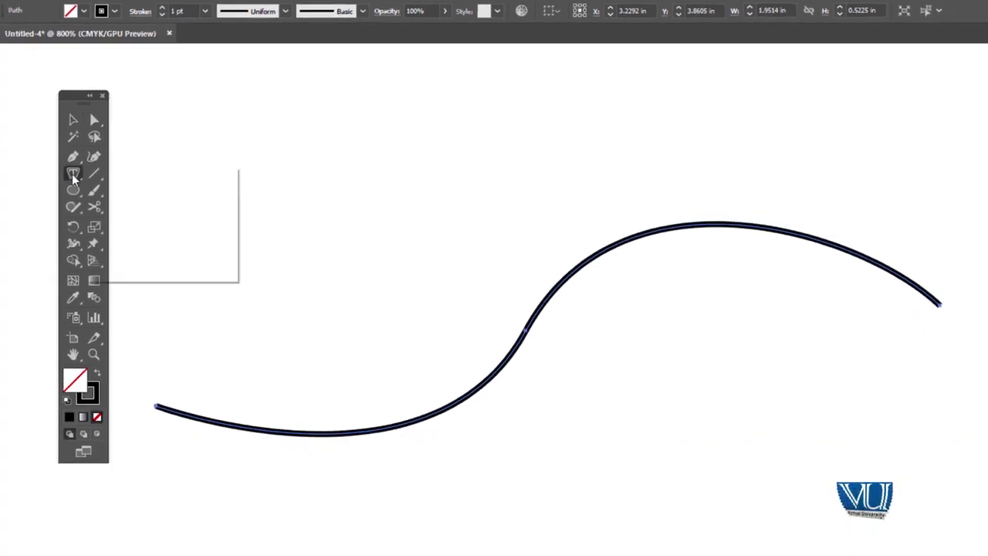
pyautogui.click(84, 185)
pyautogui.click(111, 201)
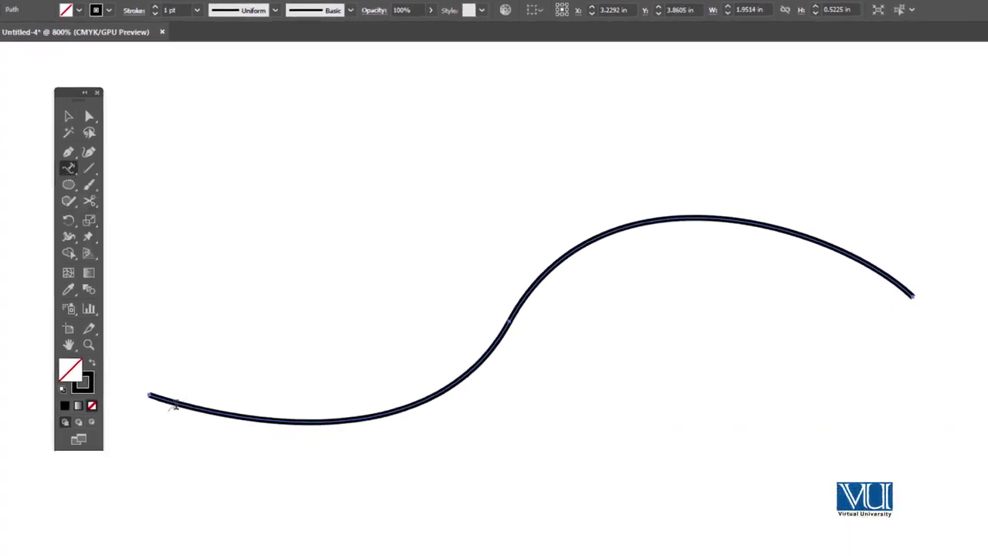
pyautogui.click(175, 401)
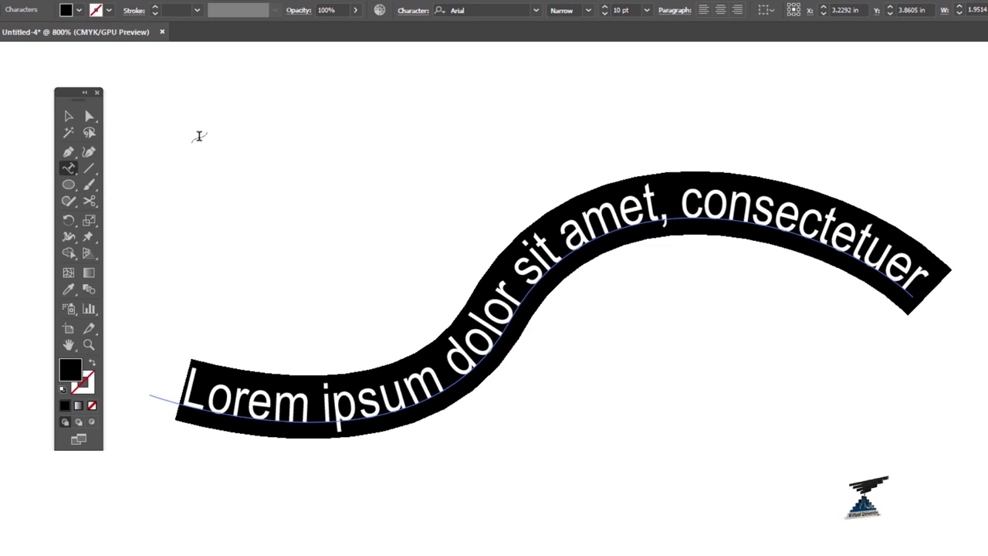
# Step: Type 'Digi Skills Graphic Design Course' over the placeholder and select the path text
pyautogui.write('Digi')
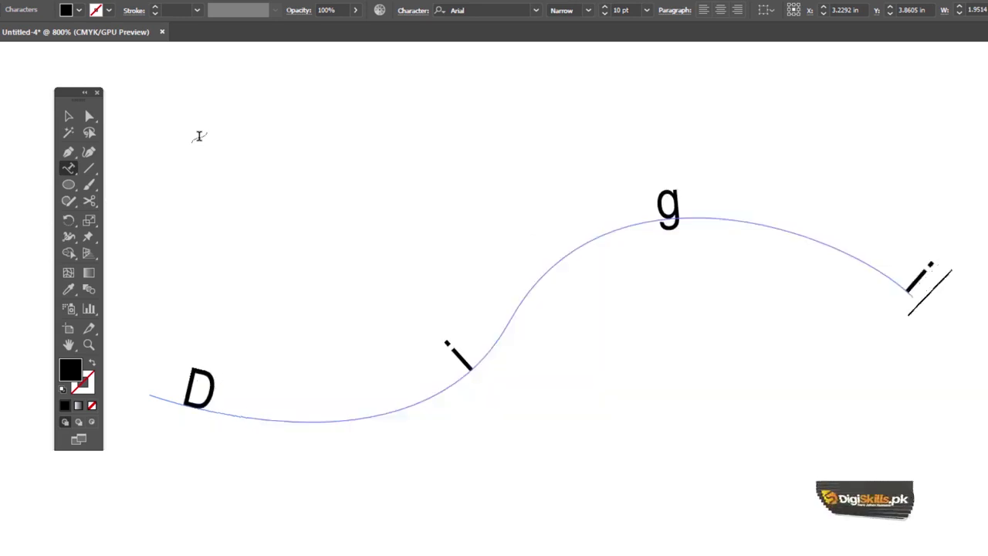
pyautogui.write(' Skills')
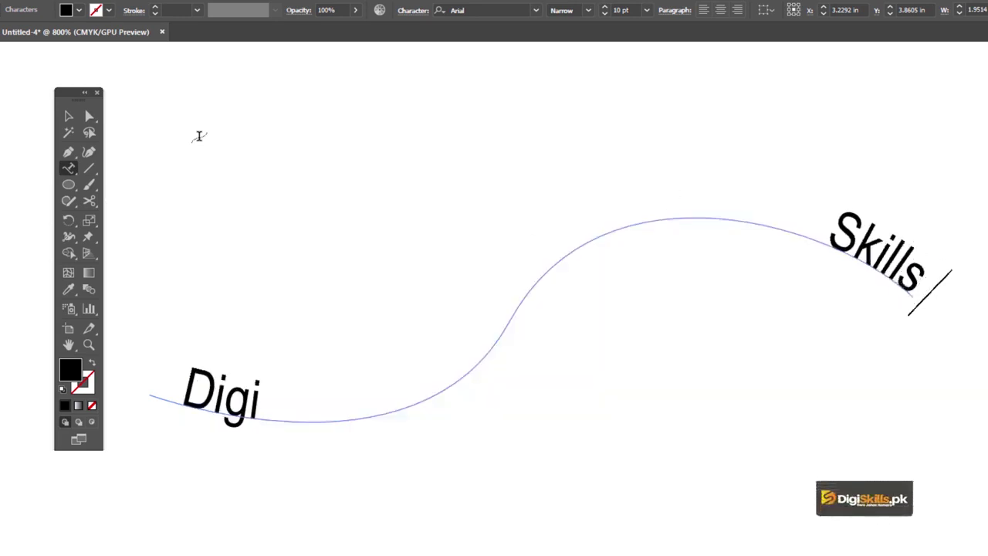
pyautogui.write(' Graphic Design Cours')
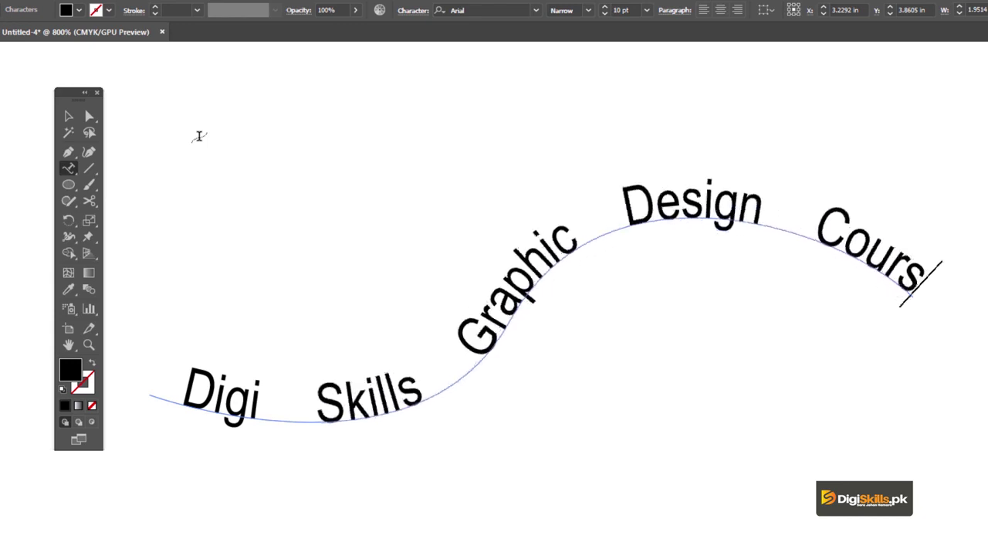
pyautogui.write('e')
pyautogui.click(69, 118)
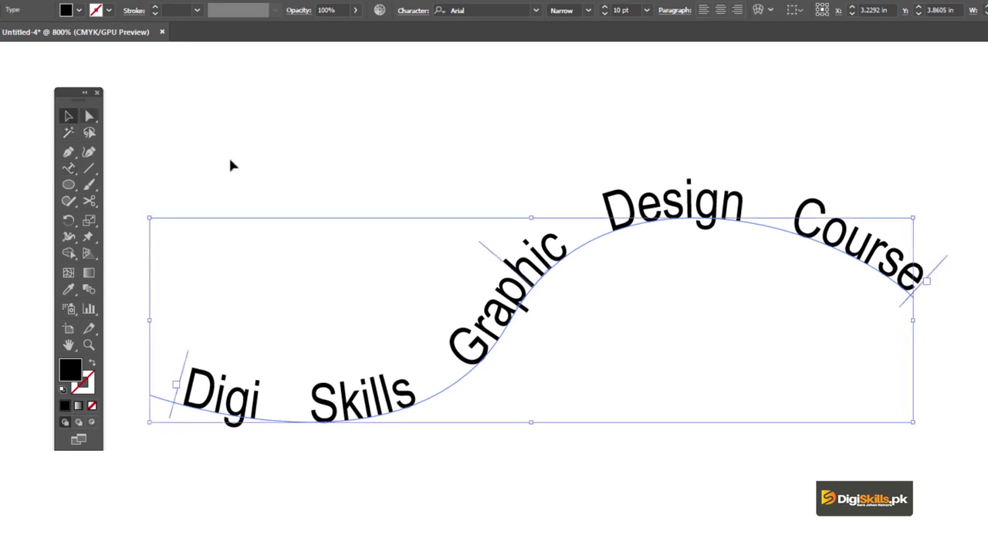
pyautogui.click(393, 168)
pyautogui.click(534, 263)
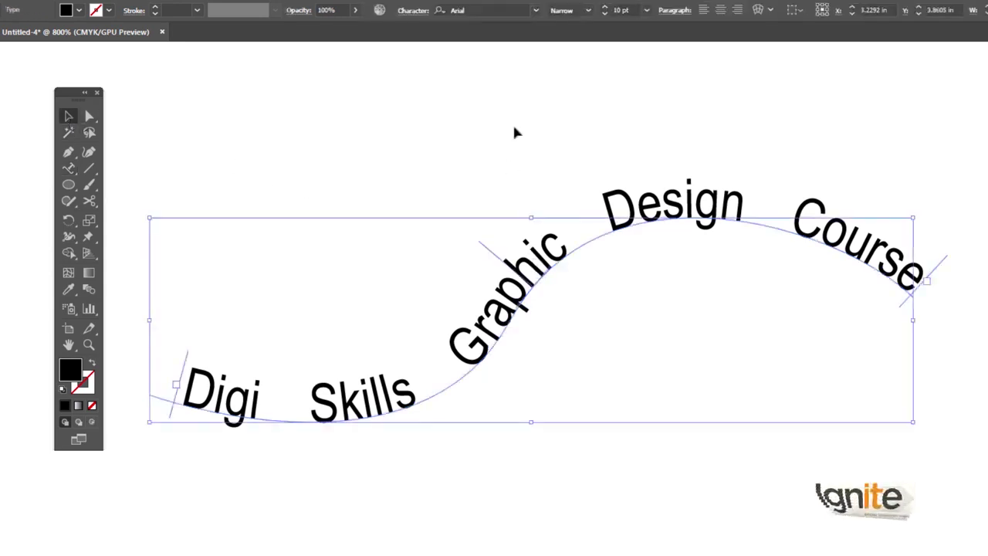
pyautogui.click(89, 118)
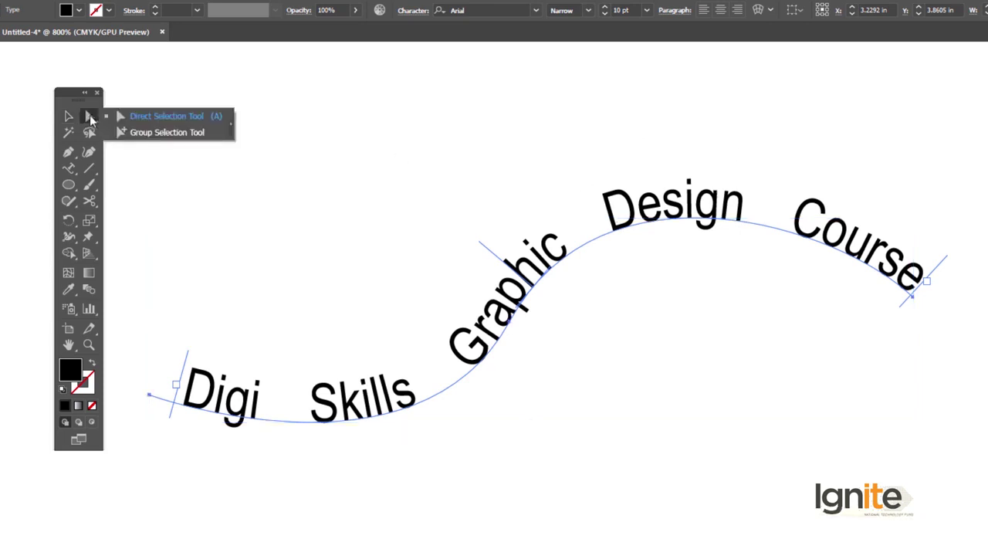
# Step: Drag the path text's start, end and centre brackets to shift it along the S-curve
pyautogui.click(131, 115)
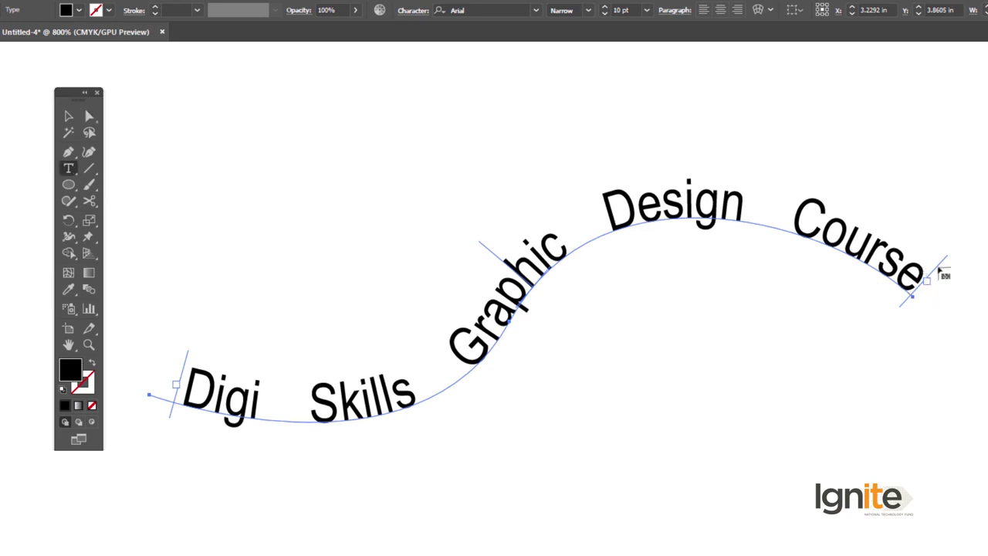
pyautogui.press('v')
pyautogui.click(884, 263)
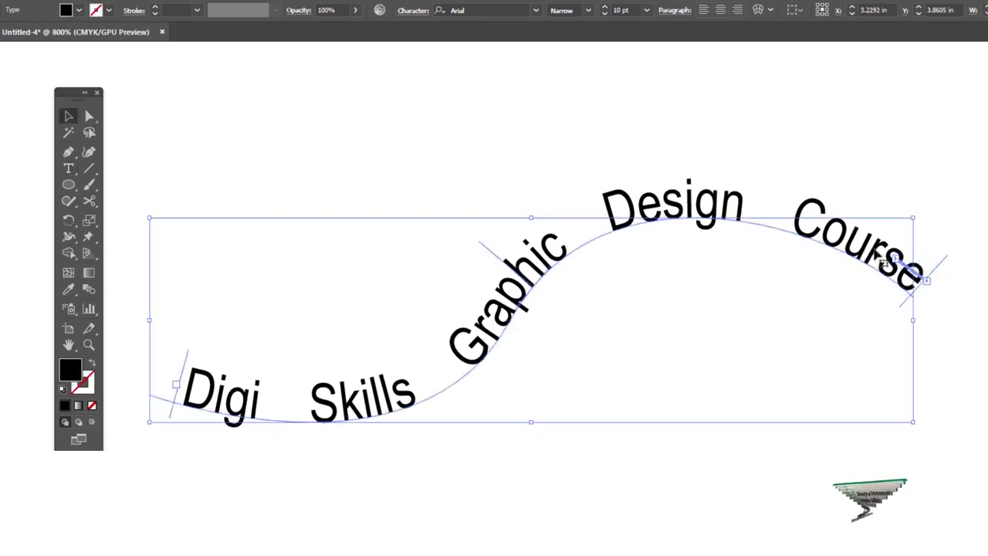
pyautogui.moveTo(944, 267)
pyautogui.mouseDown()
pyautogui.moveTo(863, 224)
pyautogui.moveTo(712, 230)
pyautogui.mouseUp()
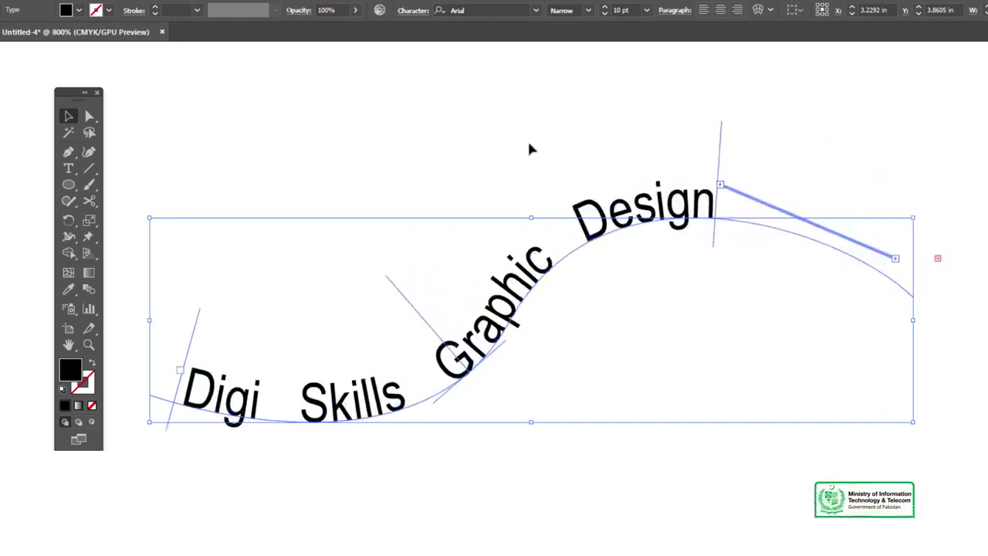
pyautogui.click(265, 126)
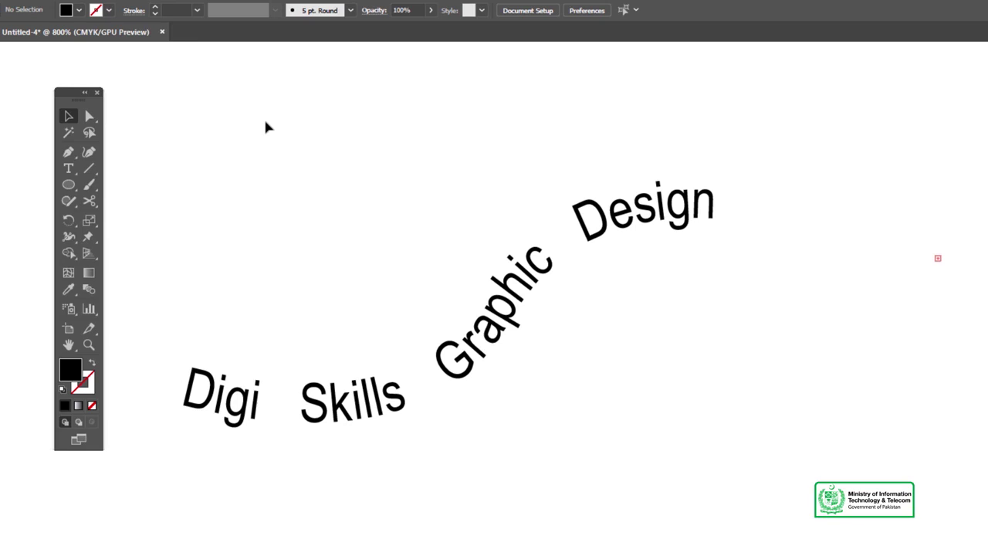
pyautogui.click(677, 207)
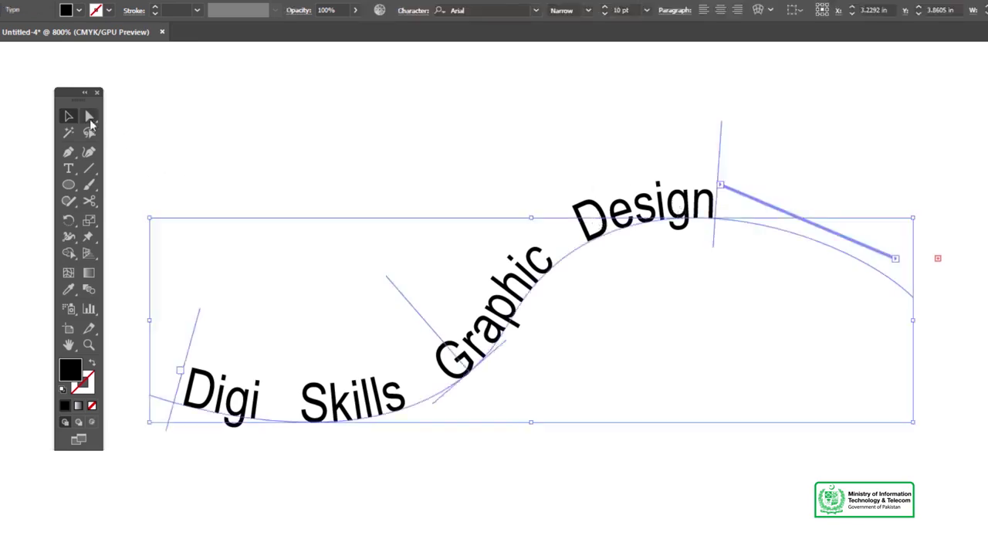
pyautogui.click(90, 118)
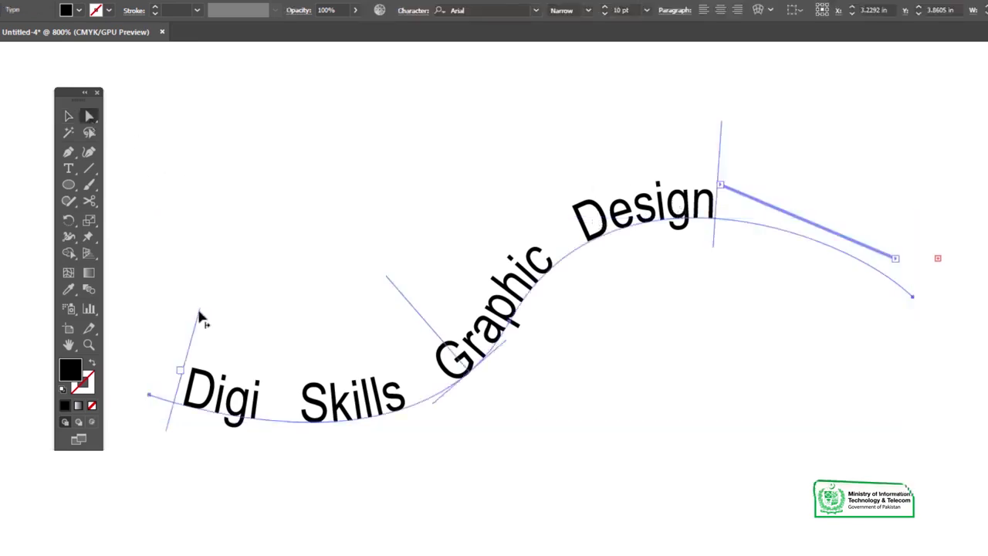
pyautogui.moveTo(200, 317)
pyautogui.mouseDown()
pyautogui.moveTo(282, 332)
pyautogui.moveTo(293, 327)
pyautogui.moveTo(260, 327)
pyautogui.moveTo(326, 319)
pyautogui.moveTo(258, 323)
pyautogui.moveTo(298, 316)
pyautogui.moveTo(271, 319)
pyautogui.mouseUp()
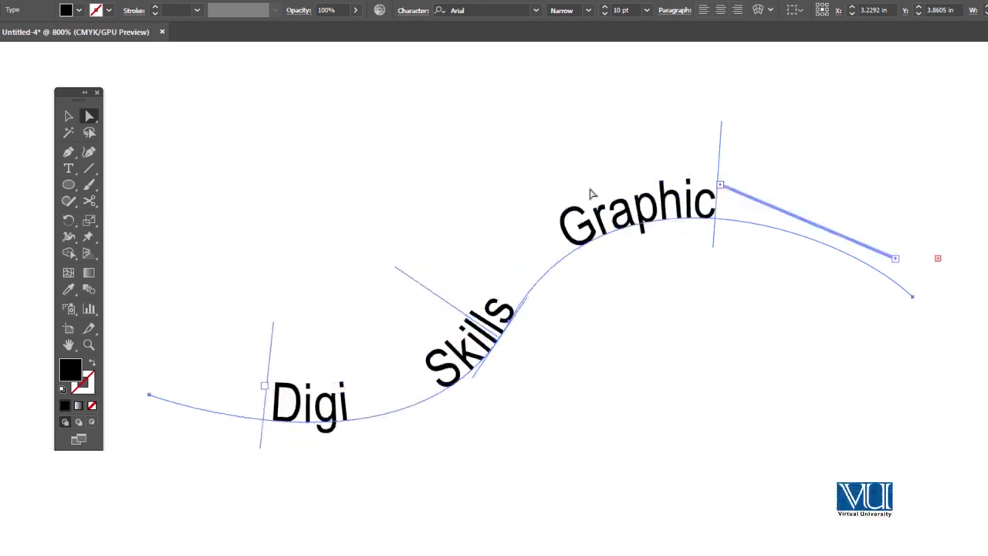
pyautogui.moveTo(729, 135)
pyautogui.mouseDown()
pyautogui.moveTo(798, 187)
pyautogui.moveTo(750, 155)
pyautogui.moveTo(682, 151)
pyautogui.moveTo(862, 221)
pyautogui.moveTo(796, 193)
pyautogui.moveTo(664, 208)
pyautogui.moveTo(650, 220)
pyautogui.moveTo(767, 223)
pyautogui.moveTo(855, 260)
pyautogui.moveTo(891, 243)
pyautogui.moveTo(718, 236)
pyautogui.mouseUp()
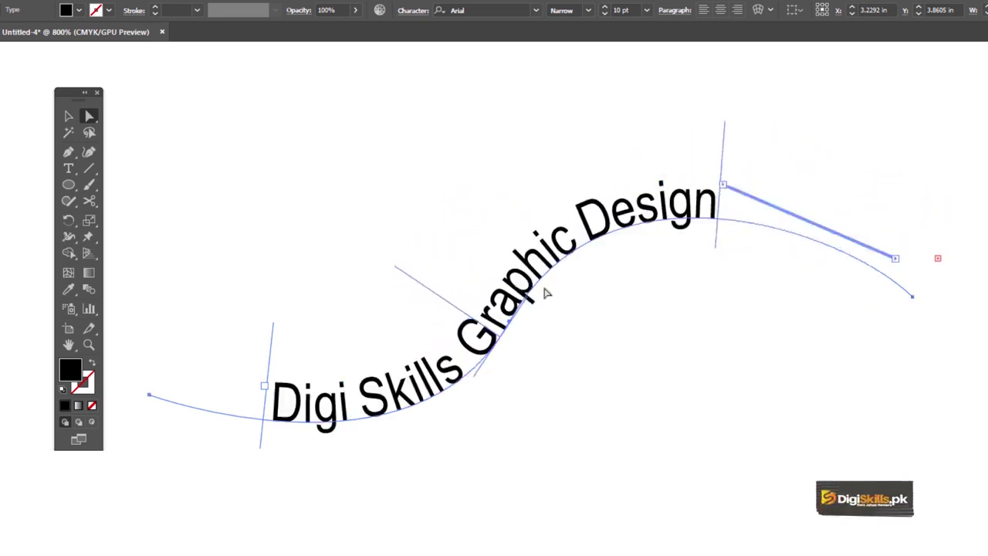
pyautogui.moveTo(406, 279)
pyautogui.mouseDown()
pyautogui.moveTo(441, 276)
pyautogui.moveTo(490, 242)
pyautogui.moveTo(578, 213)
pyautogui.moveTo(576, 202)
pyautogui.mouseUp()
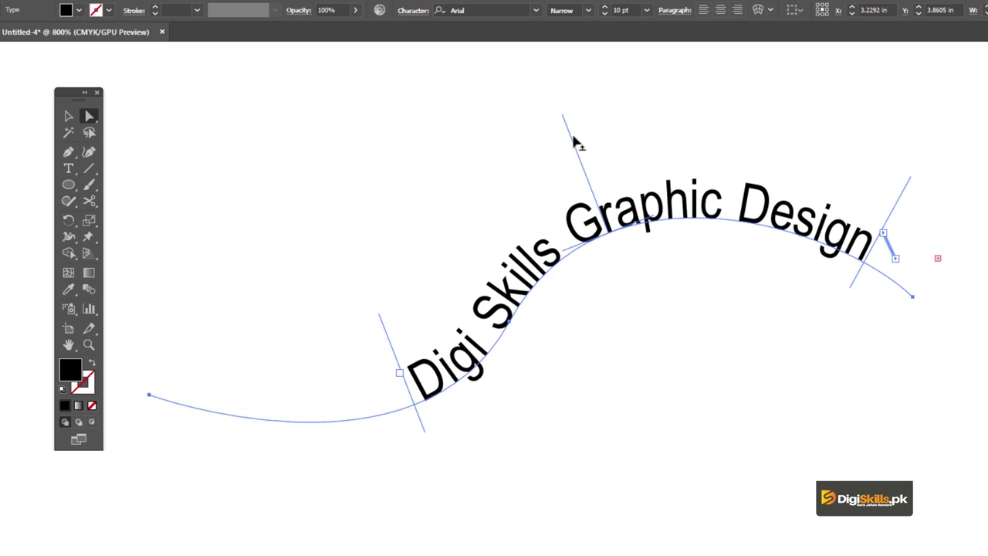
pyautogui.moveTo(569, 137)
pyautogui.mouseDown()
pyautogui.moveTo(522, 174)
pyautogui.moveTo(463, 262)
pyautogui.moveTo(370, 323)
pyautogui.moveTo(394, 323)
pyautogui.moveTo(396, 309)
pyautogui.mouseUp()
# Step: Select the 'Digi Skills Graphic' text on the S-curve and delete it
pyautogui.click(68, 116)
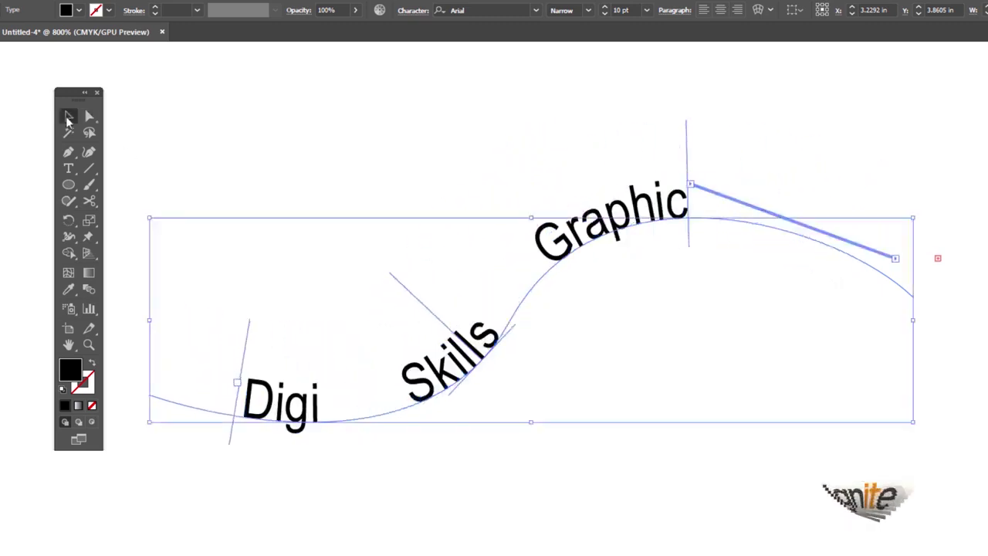
pyautogui.click(401, 146)
pyautogui.click(766, 220)
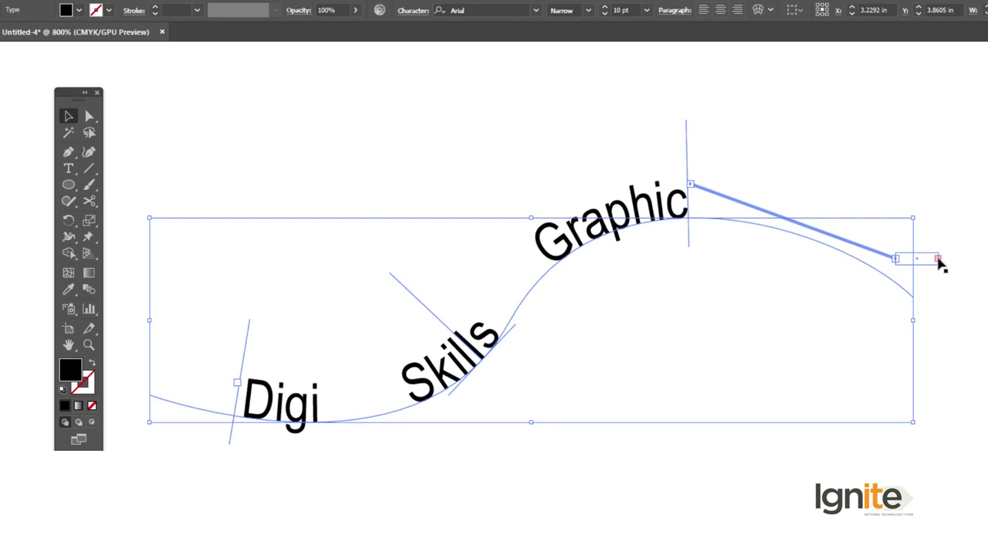
pyautogui.click(633, 164)
pyautogui.click(630, 214)
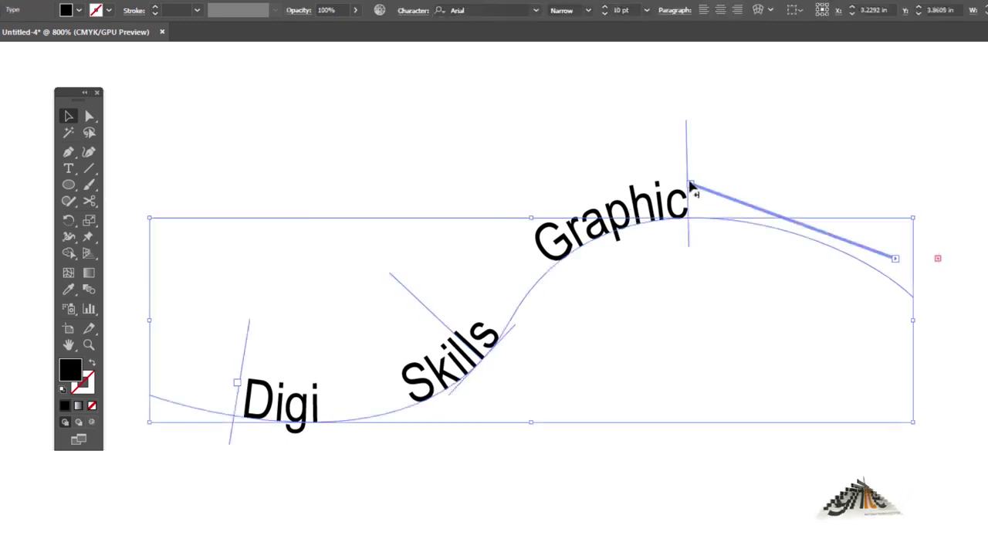
pyautogui.click(630, 157)
pyautogui.click(651, 221)
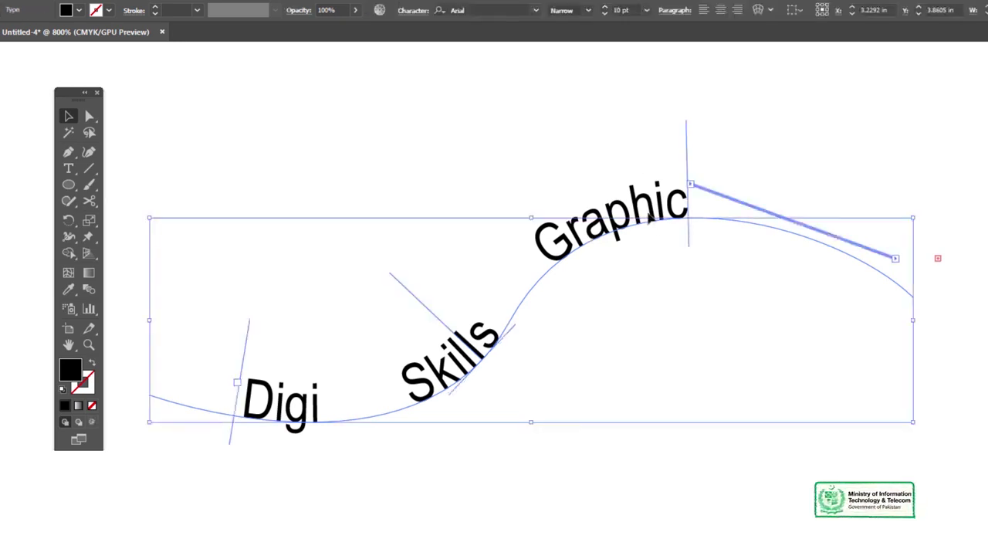
pyautogui.press('Delete')
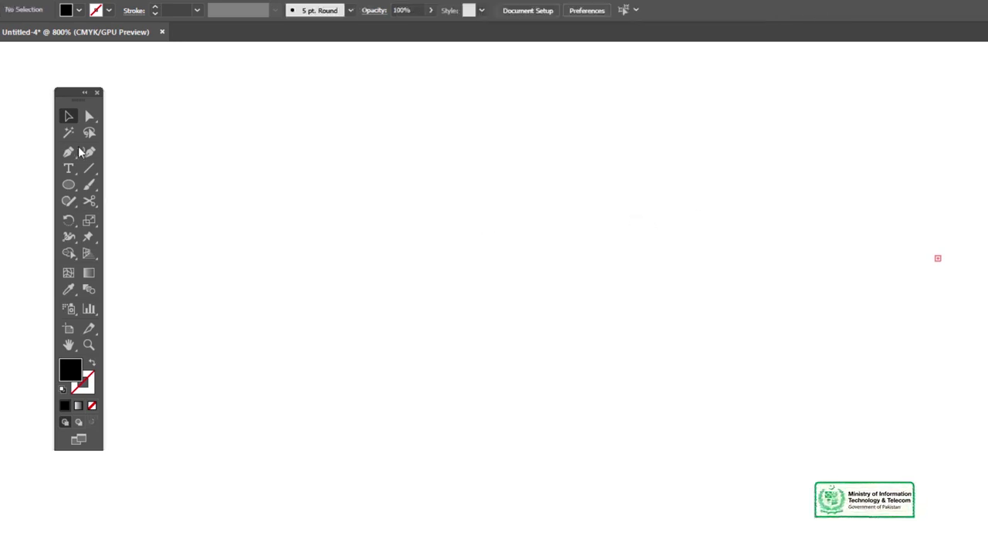
# Step: Place vertical 'Lorem ipsum' placeholder text with the Vertical Type Tool, then deselect it
pyautogui.click(68, 168)
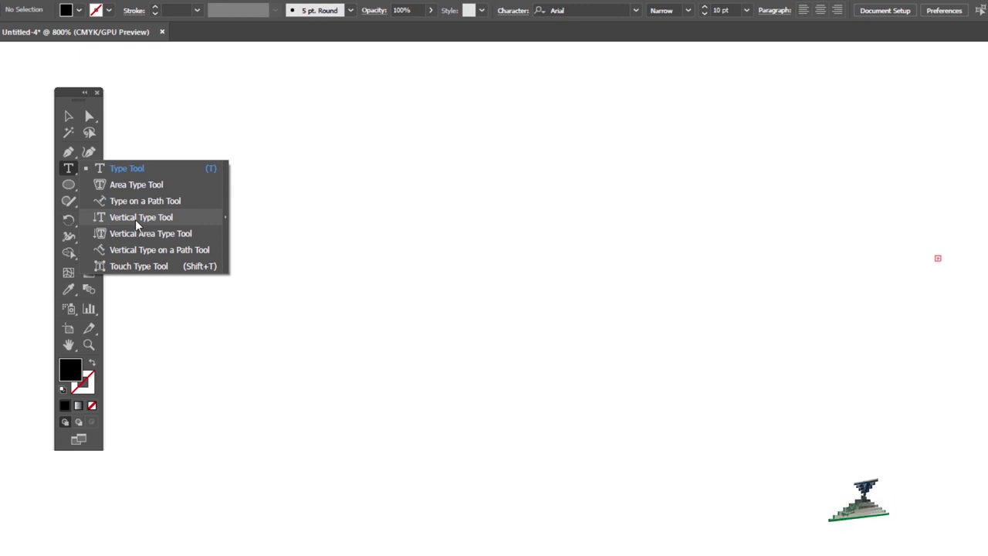
pyautogui.press('Escape')
pyautogui.click(306, 159)
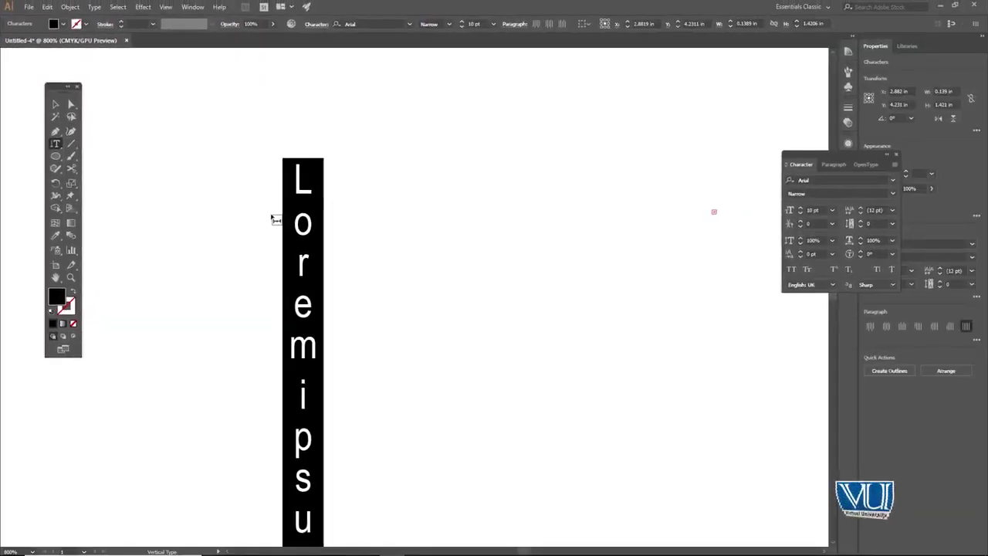
pyautogui.scroll(-1, 362, 315)
pyautogui.scroll(-2, 362, 316)
pyautogui.scroll(2, 359, 314)
pyautogui.click(56, 104)
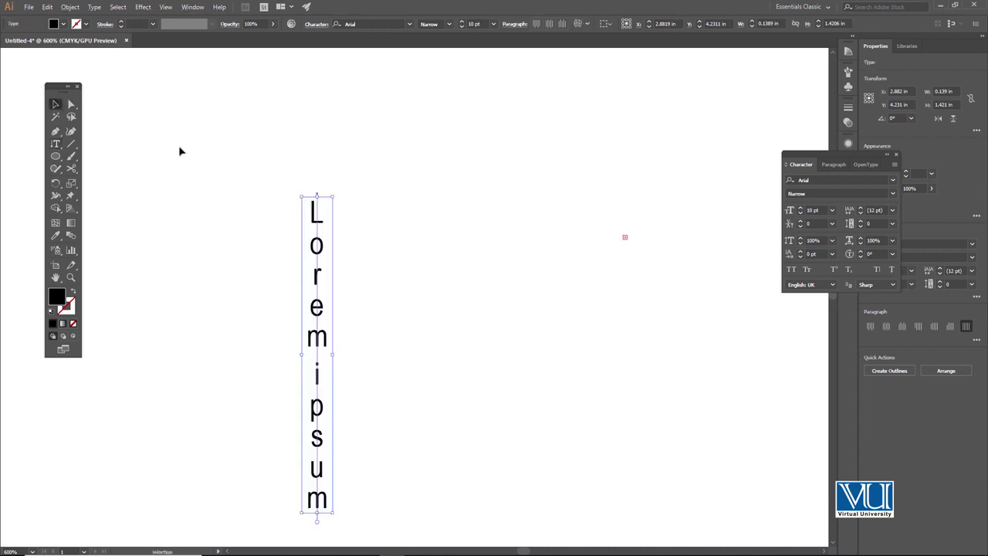
pyautogui.click(341, 233)
pyautogui.click(60, 145)
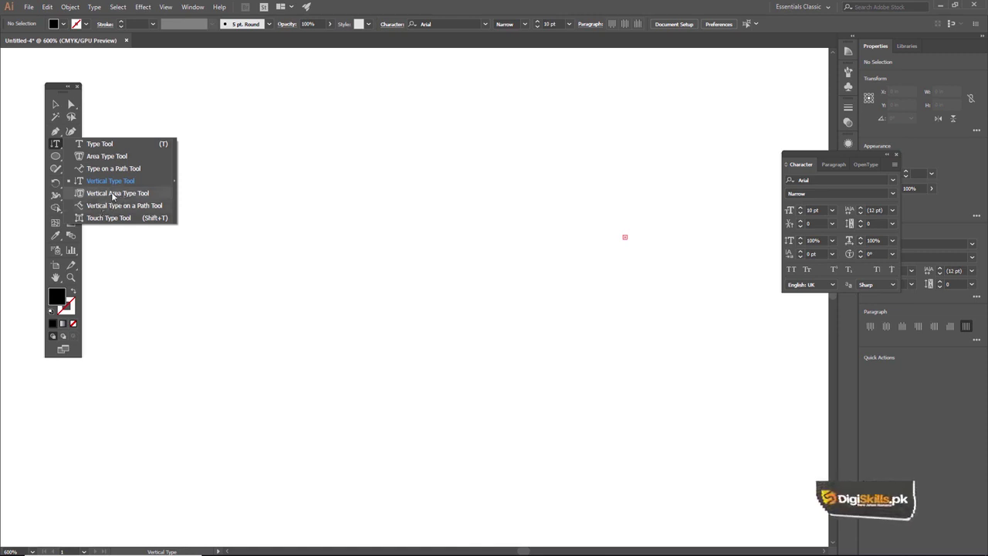
# Step: Draw a black circle and fill it with vertical Lorem ipsum area text
pyautogui.moveTo(299, 184); pyautogui.dragTo(451, 334)
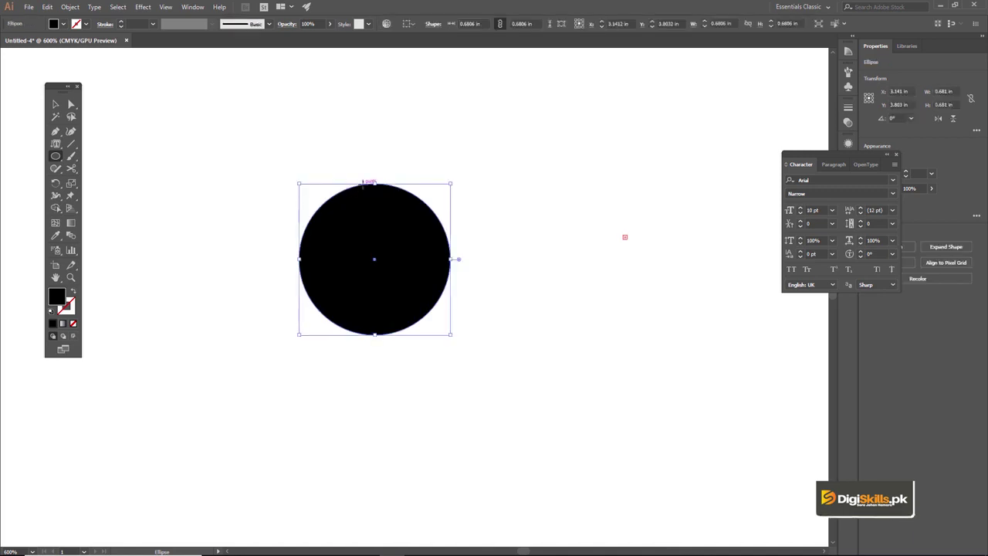
pyautogui.click(56, 145)
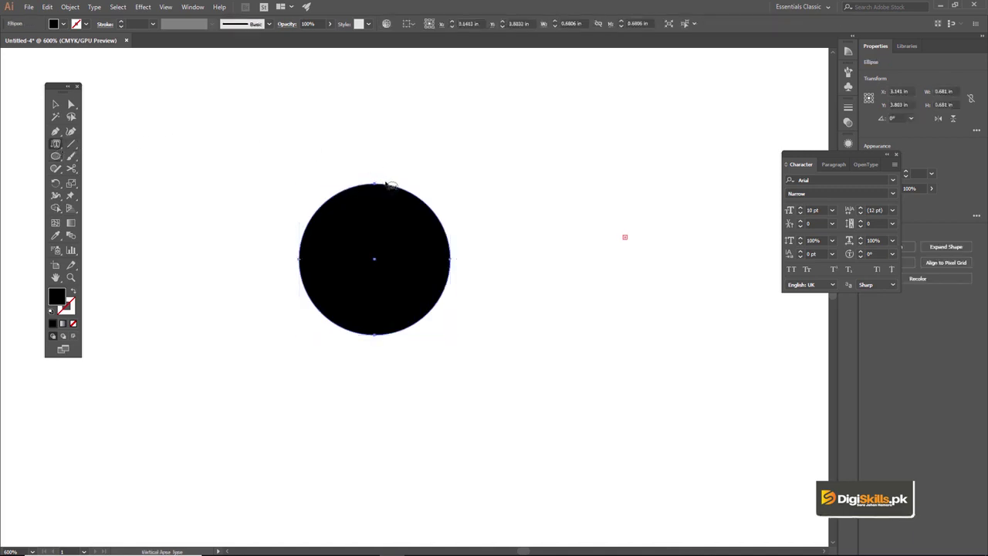
pyautogui.click(392, 189)
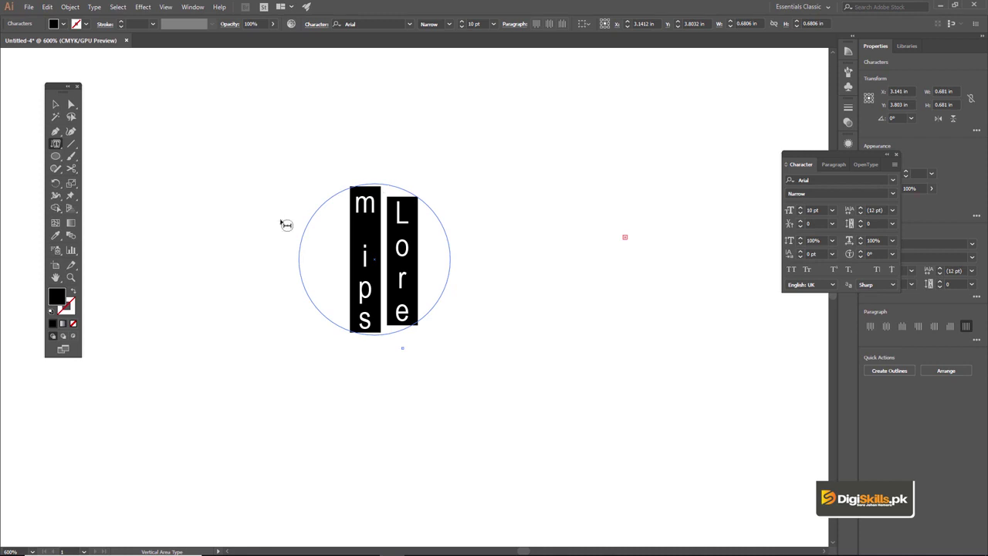
# Step: Select the vertical text circle and delete it from the canvas
pyautogui.click(52, 108)
pyautogui.click(344, 152)
pyautogui.click(358, 192)
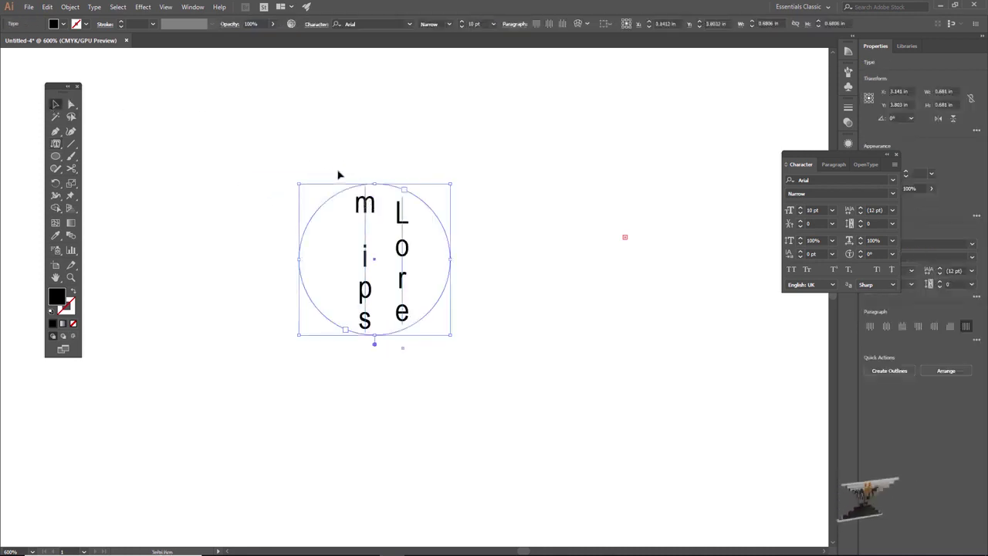
pyautogui.press('Delete')
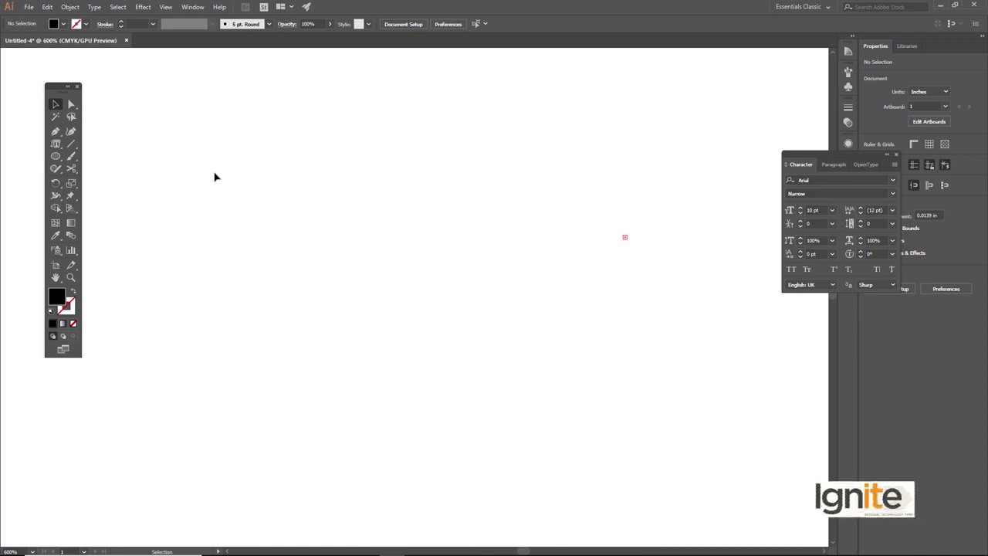
# Step: Draw a tall area-type frame filled with Lorem ipsum and justify all lines
pyautogui.moveTo(57, 147); pyautogui.dragTo(112, 192)
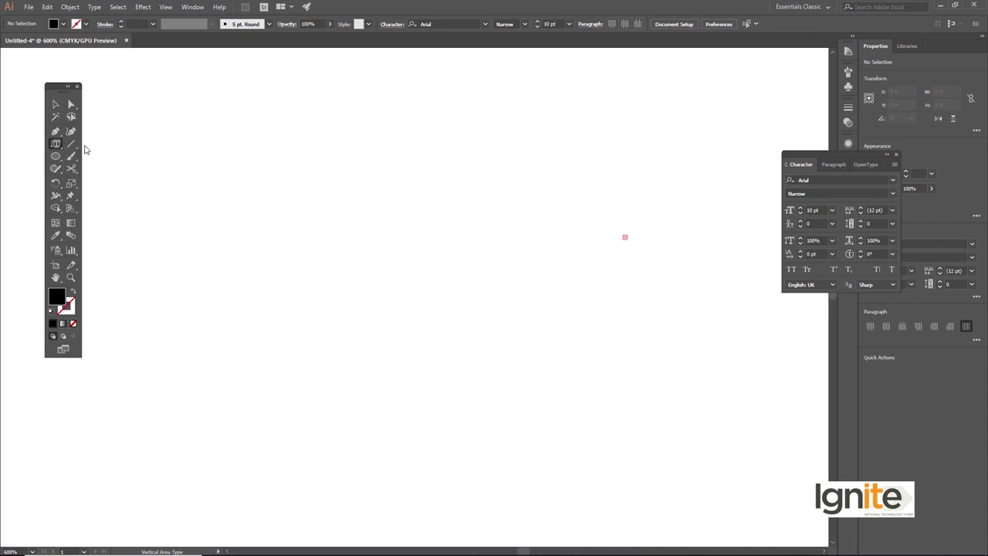
pyautogui.moveTo(199, 139); pyautogui.dragTo(368, 503)
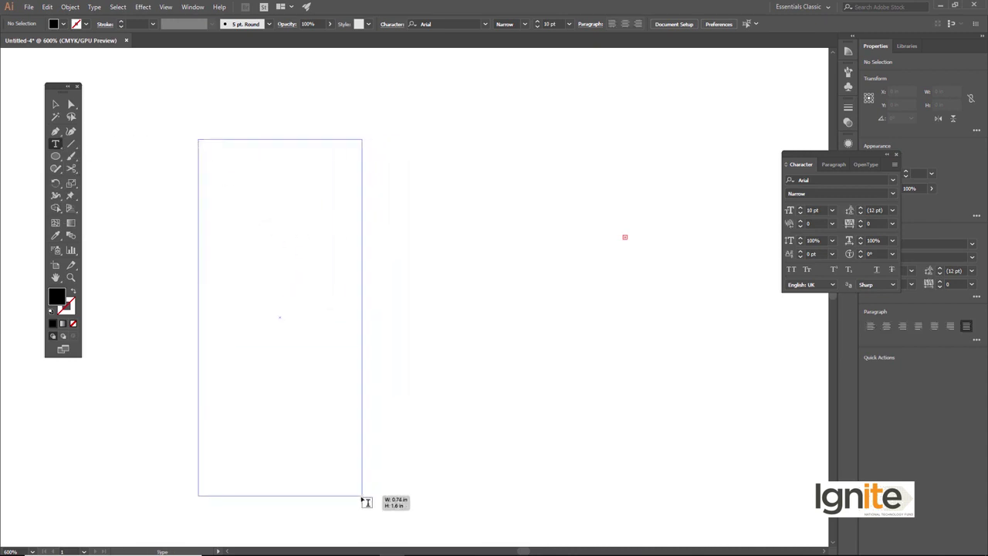
pyautogui.click(56, 104)
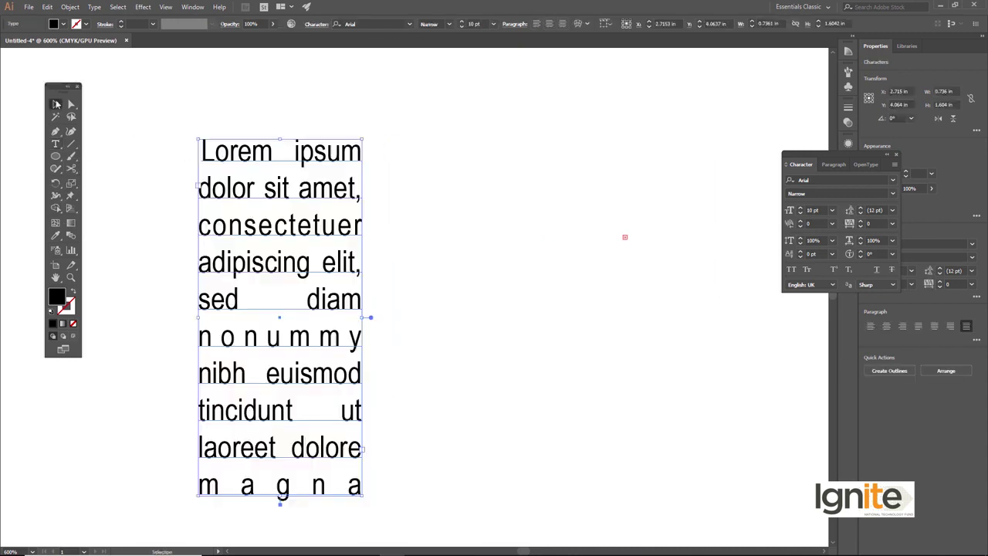
pyautogui.click(187, 99)
# Step: Move the text column higher and resize its frame to about 0.78 by 1.69 in
pyautogui.moveTo(283, 258); pyautogui.dragTo(292, 233)
pyautogui.click(291, 233)
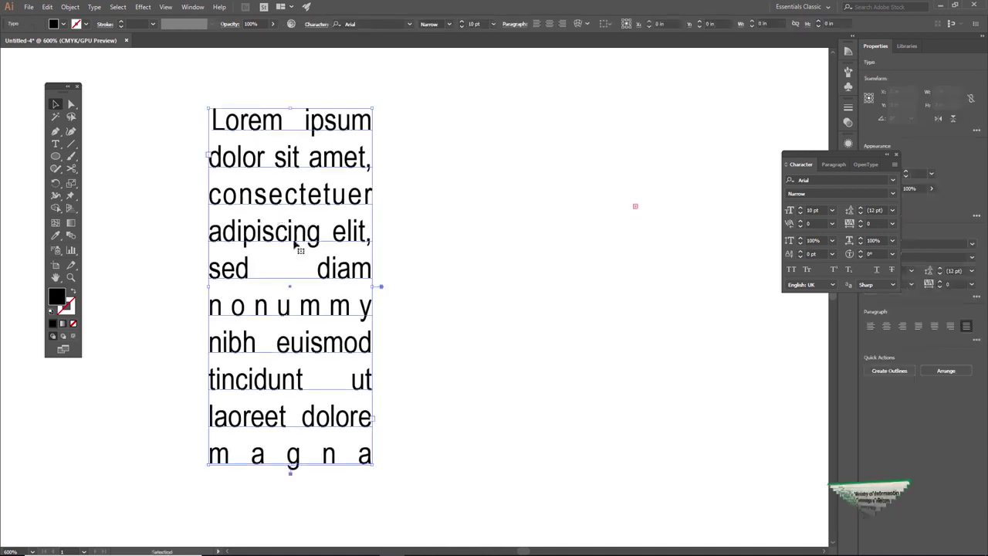
pyautogui.moveTo(373, 464); pyautogui.dragTo(381, 485)
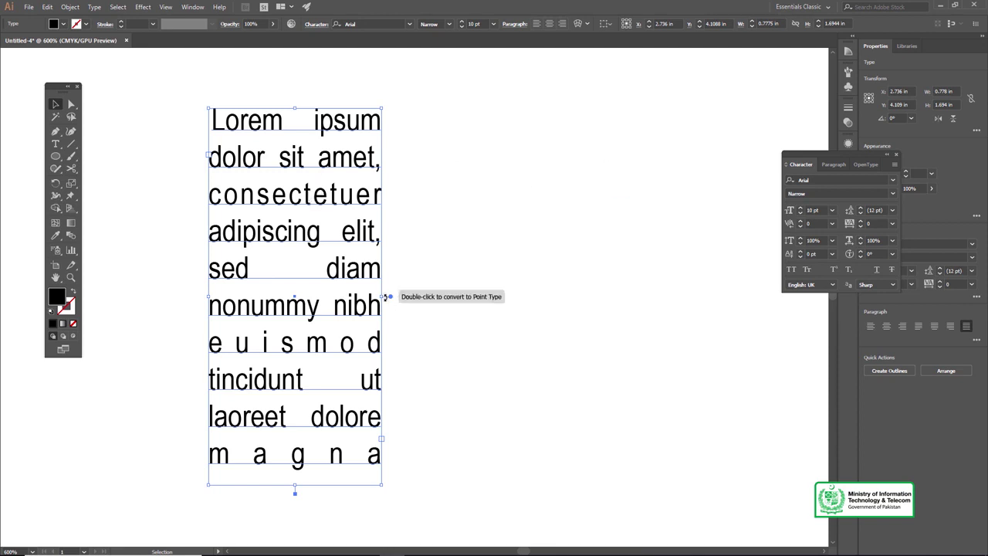
pyautogui.moveTo(379, 485); pyautogui.dragTo(455, 486)
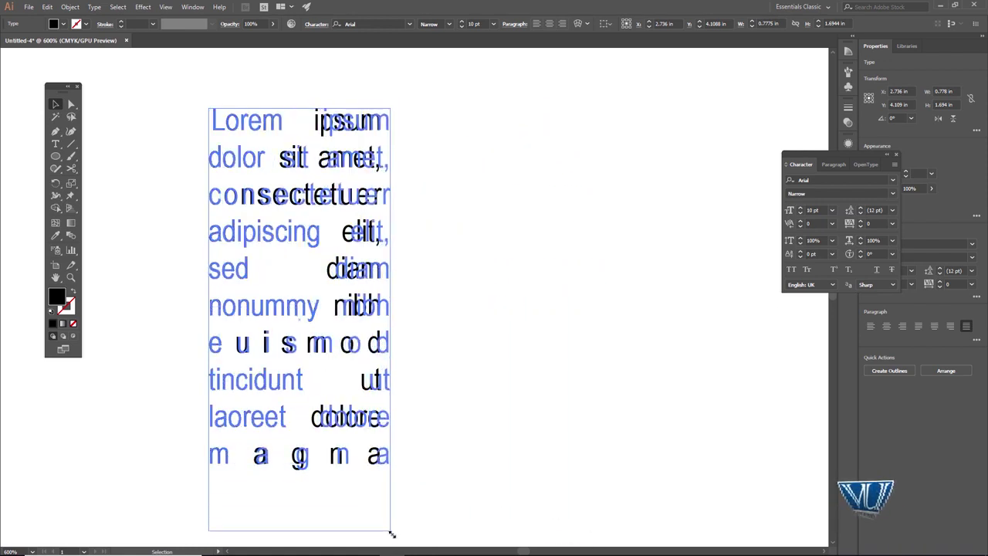
pyautogui.moveTo(455, 486); pyautogui.dragTo(393, 538)
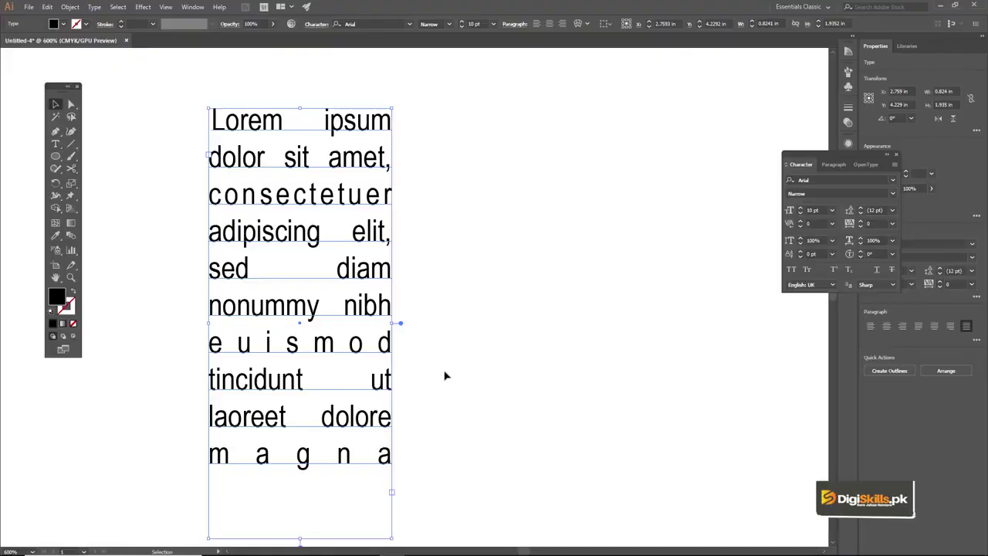
# Step: Alt-drag the justified text column to place a copy on its right
pyautogui.click(174, 145)
pyautogui.click(240, 168)
pyautogui.moveTo(240, 167); pyautogui.dragTo(438, 167)
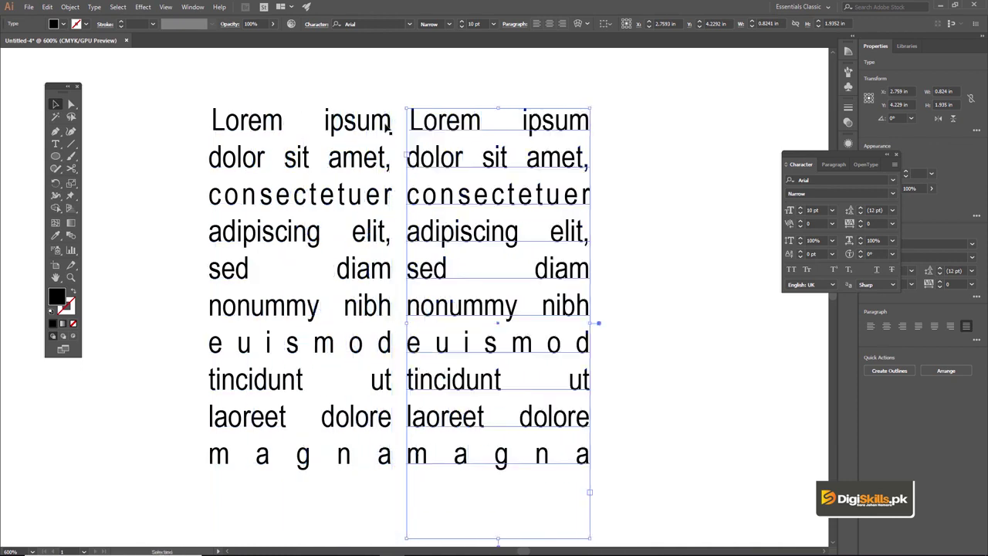
# Step: Zoom out, shift the copy slightly right for a gap, and select both columns
pyautogui.click(370, 75)
pyautogui.hotkey('ctrl', '-')
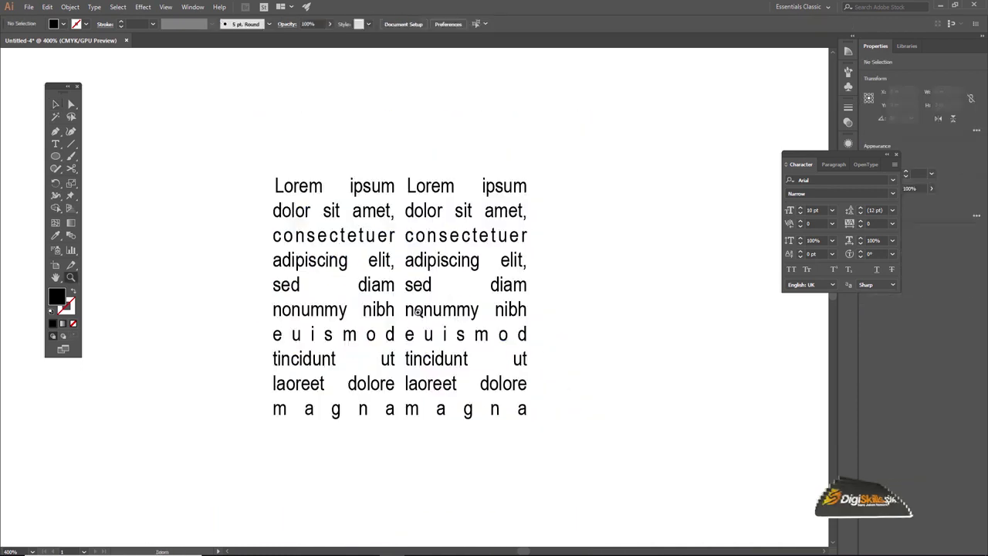
pyautogui.click(423, 305)
pyautogui.click(426, 292)
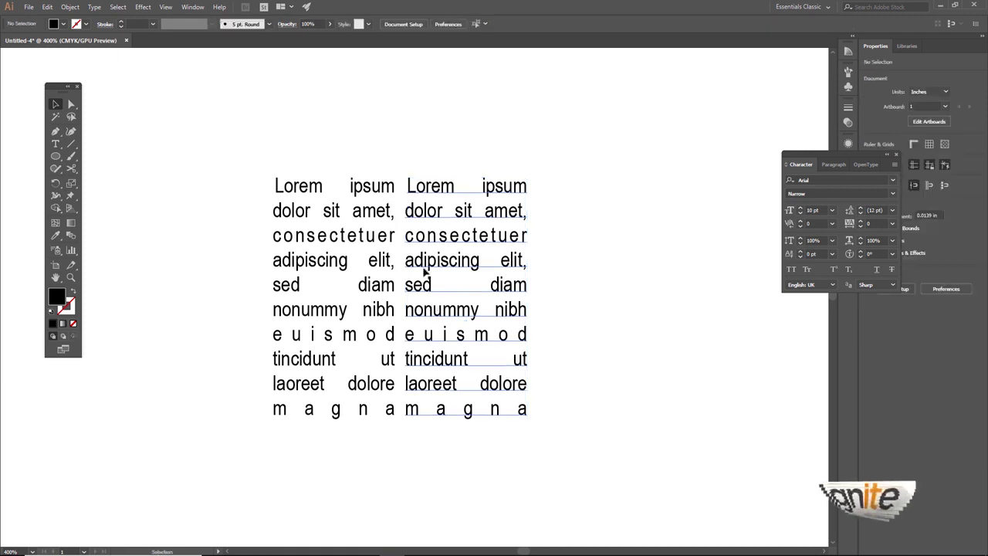
pyautogui.click(429, 274)
pyautogui.moveTo(429, 274); pyautogui.dragTo(445, 274)
pyautogui.keyDown('shift'); pyautogui.click(355, 227); pyautogui.keyUp('shift')
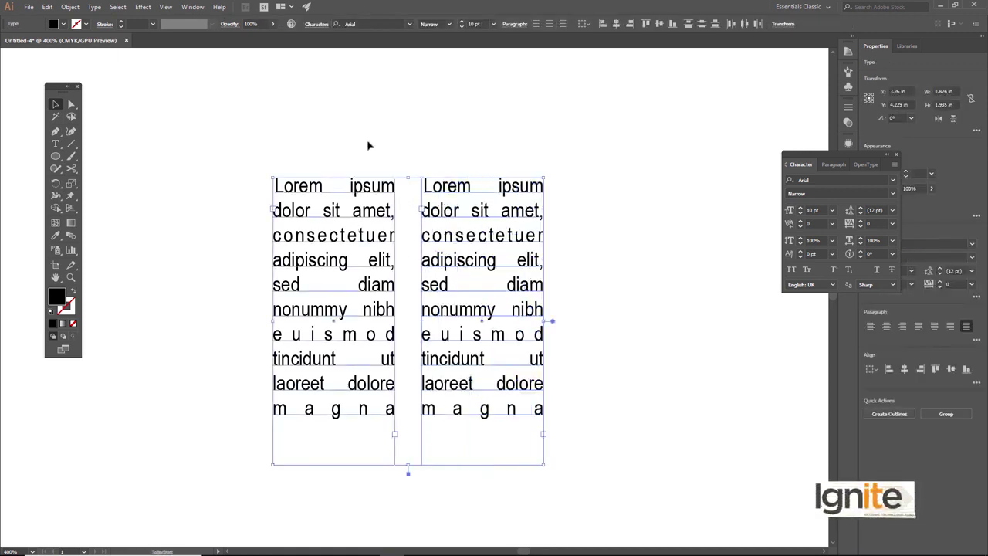